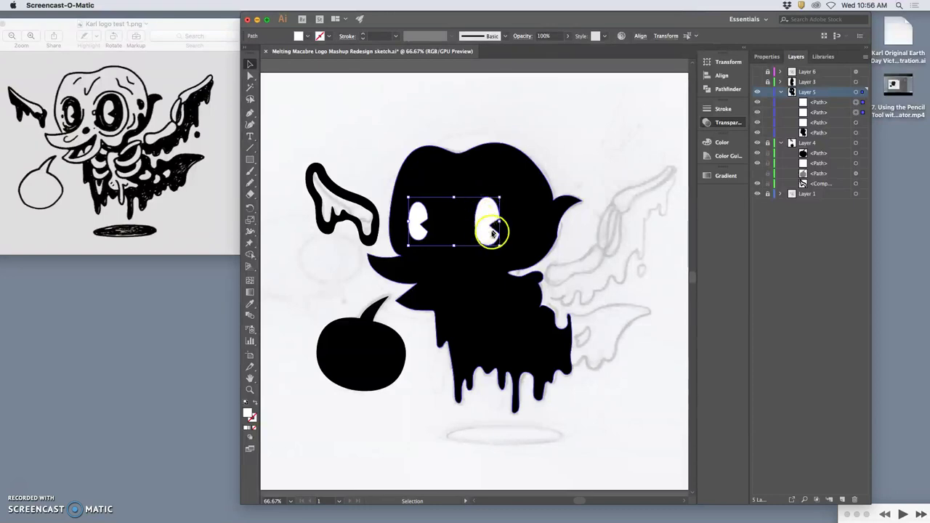
# Step: Toggle the two white eye paths in Layer 5 off and back on to check which shapes they control
pyautogui.click(758, 104)
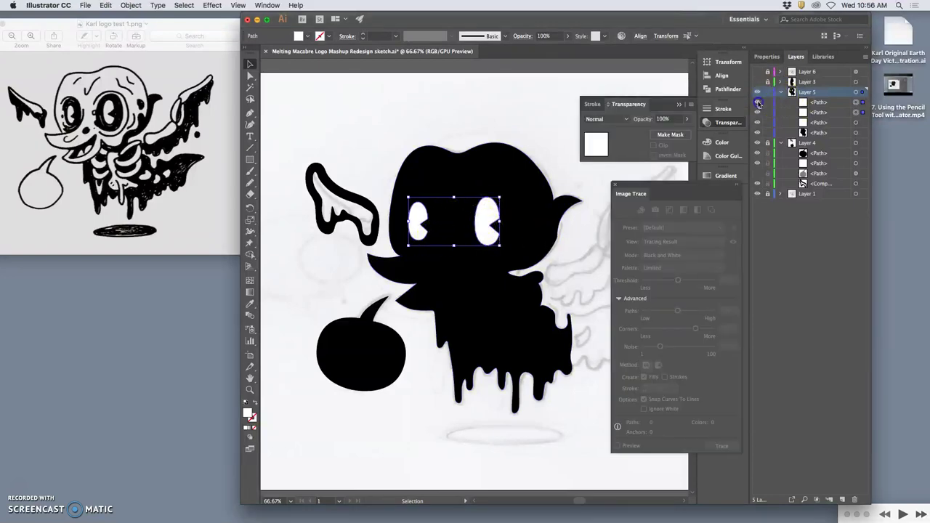
pyautogui.click(758, 103)
pyautogui.click(758, 113)
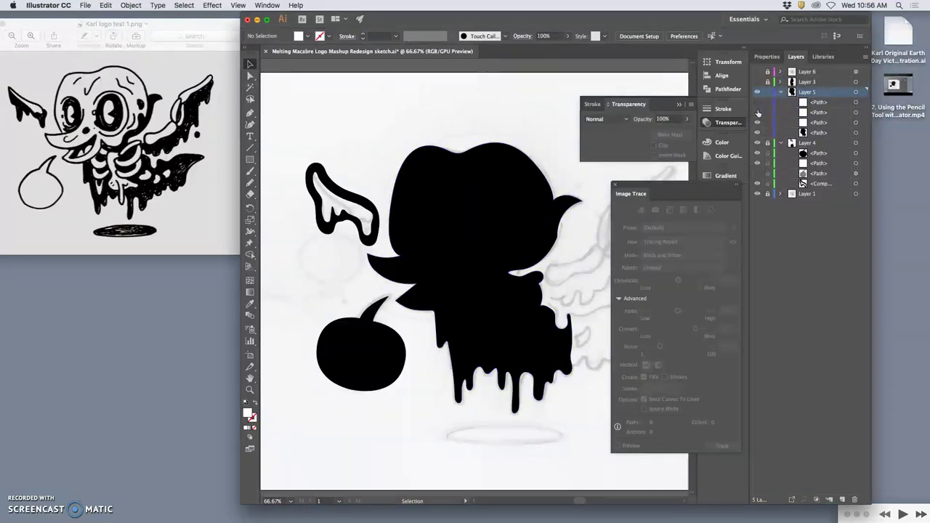
pyautogui.click(758, 113)
pyautogui.click(758, 103)
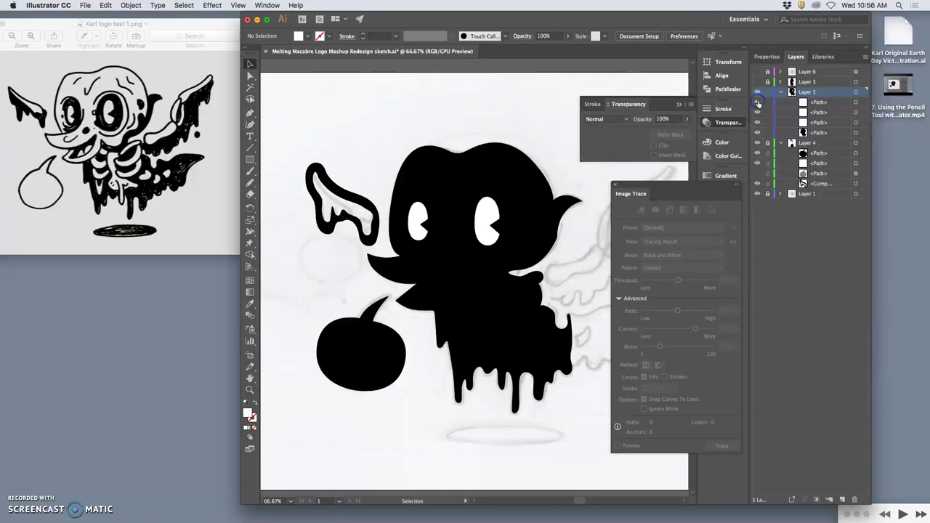
pyautogui.click(767, 143)
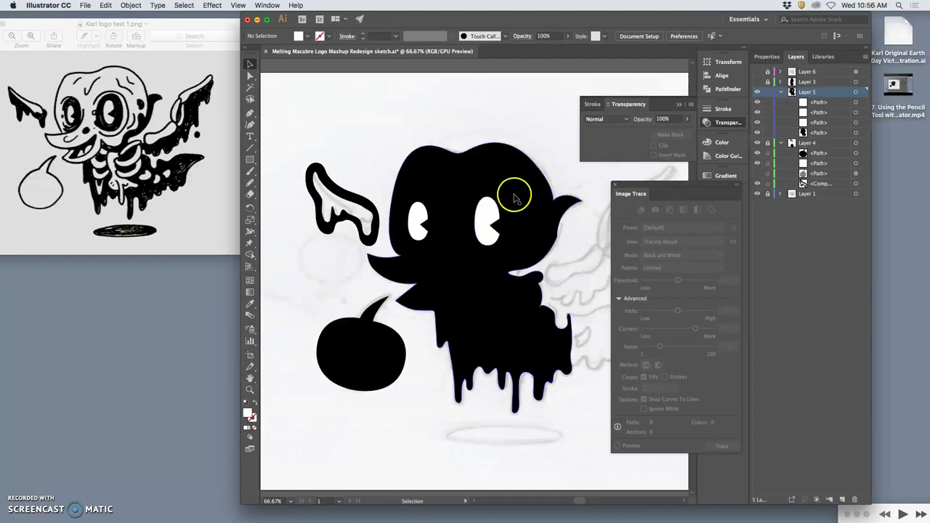
# Step: Try moving all of the Layer 5 artwork above the artboard, and undo the move
pyautogui.press('super+minus')
pyautogui.press('super+minus')
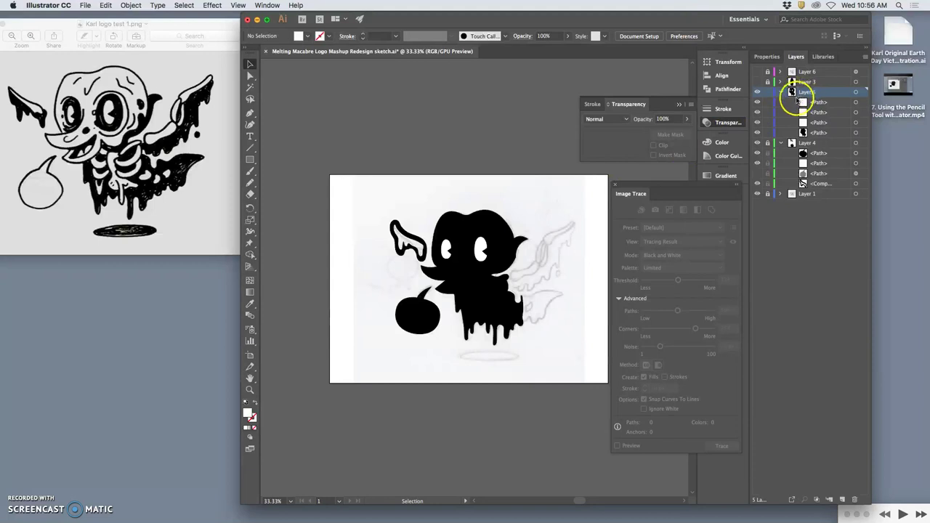
pyautogui.click(854, 93)
pyautogui.moveTo(492, 228); pyautogui.dragTo(490, 105)
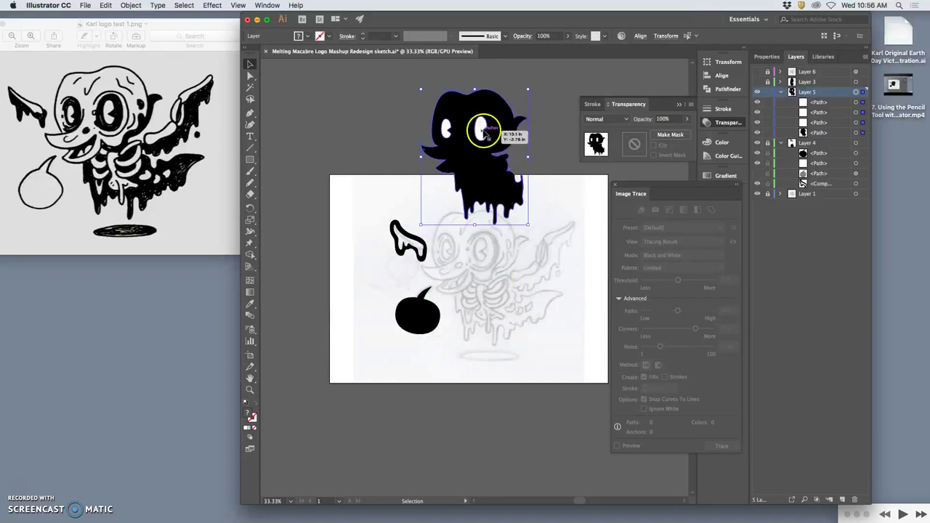
pyautogui.press('cmd+z')
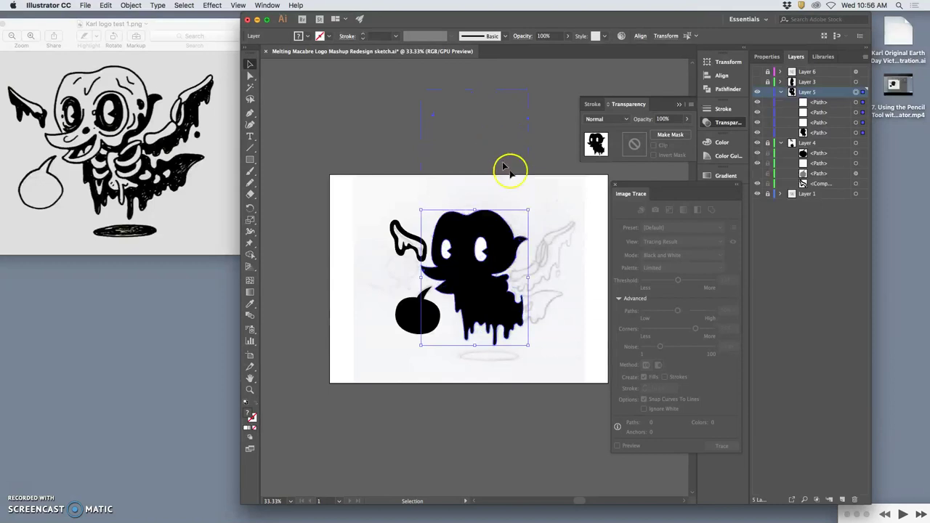
# Step: Select all the paths in Layer 5 and cut the eye shapes out of the body silhouette with Pathfinder Exclude
pyautogui.click(856, 112)
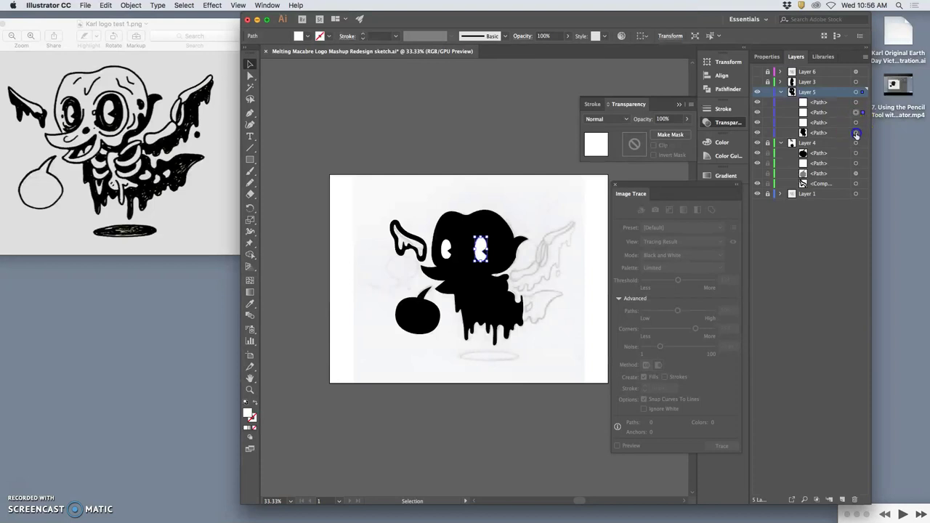
pyautogui.click(857, 134)
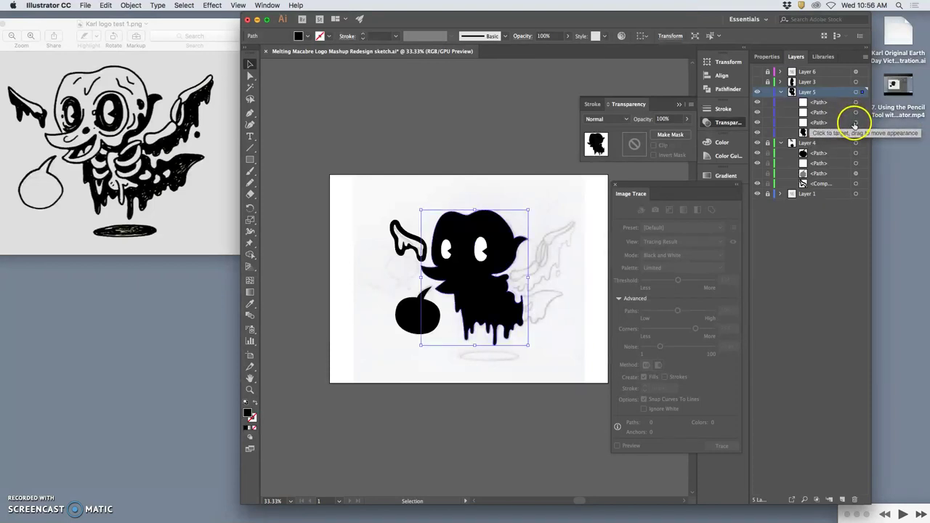
pyautogui.keyDown('shift'); pyautogui.click(858, 112); pyautogui.keyUp('shift')
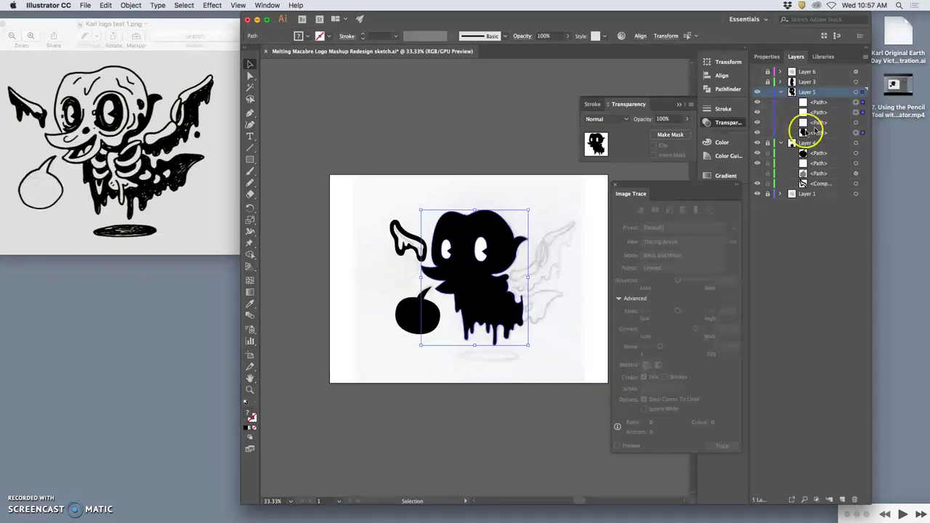
pyautogui.press('super')
pyautogui.press('v')
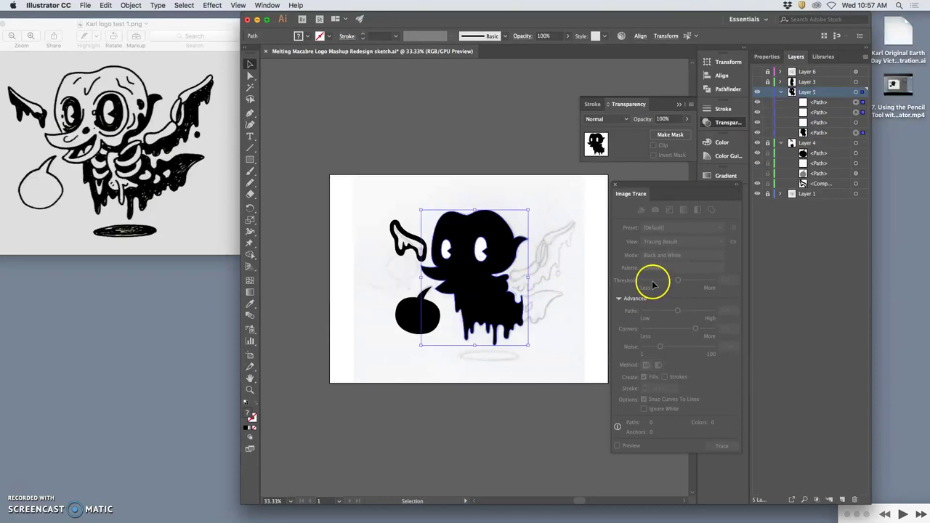
pyautogui.click(856, 93)
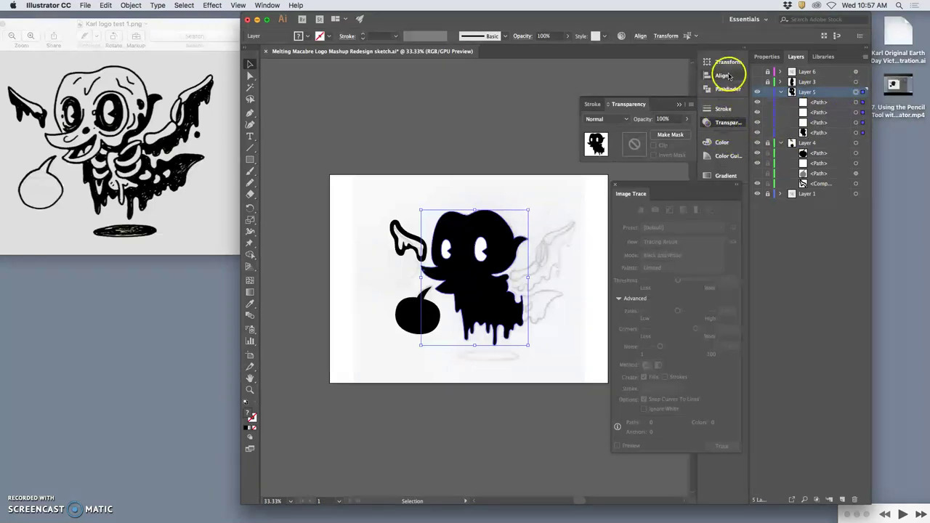
pyautogui.click(725, 89)
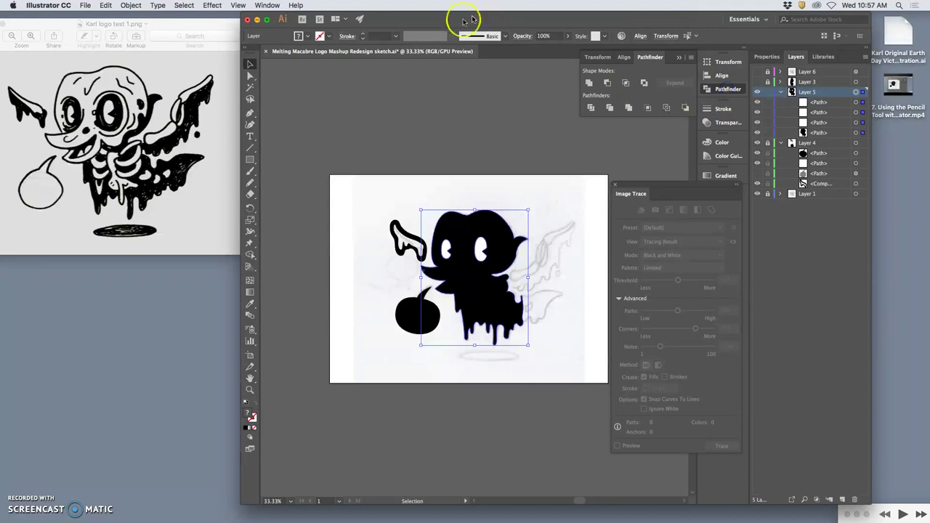
pyautogui.click(266, 5)
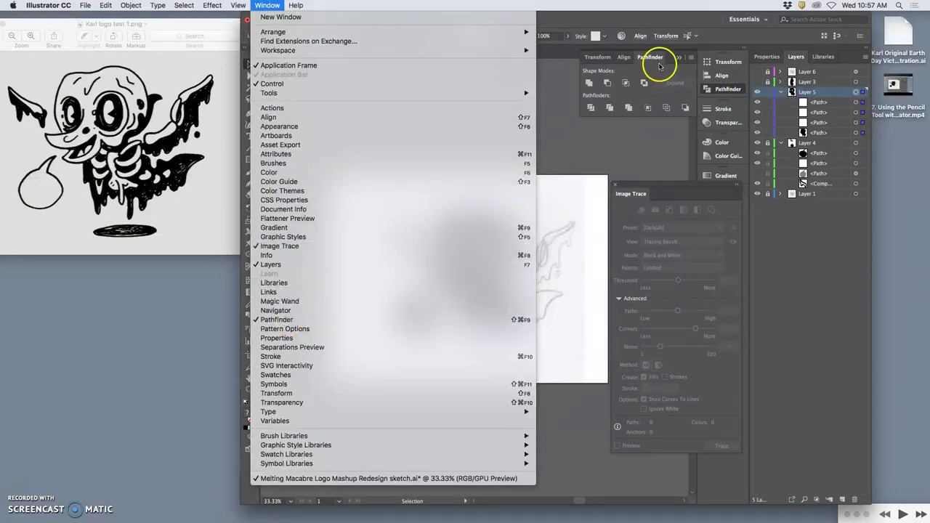
pyautogui.click(659, 66)
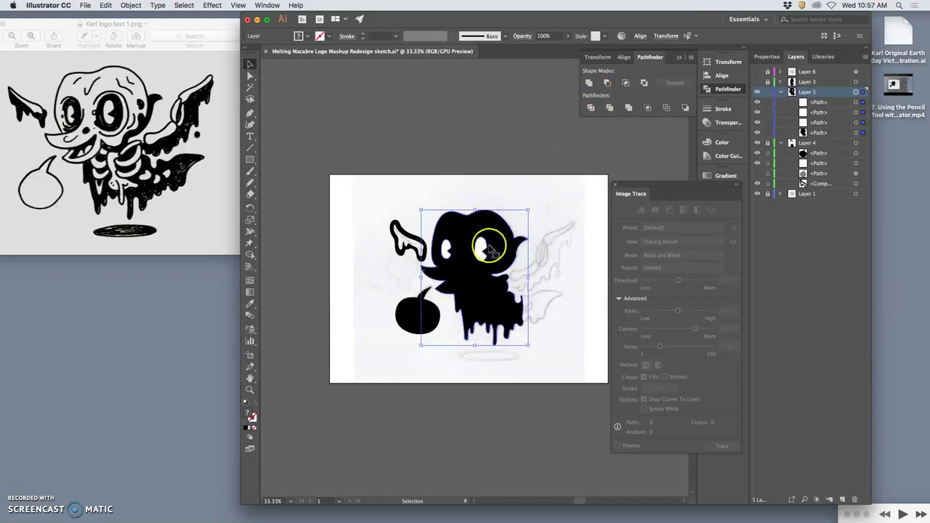
pyautogui.click(645, 84)
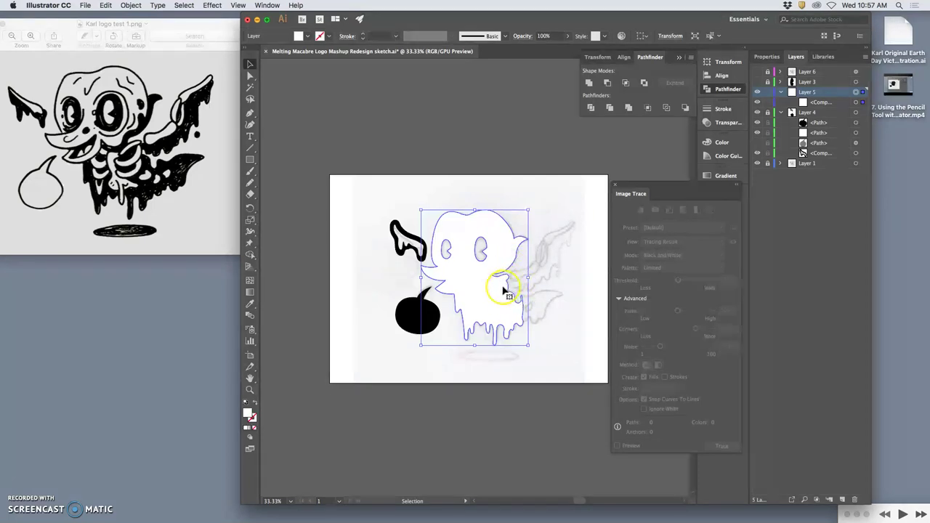
# Step: Set the fill of the combined body shape to black, 000000
pyautogui.doubleClick(248, 412)
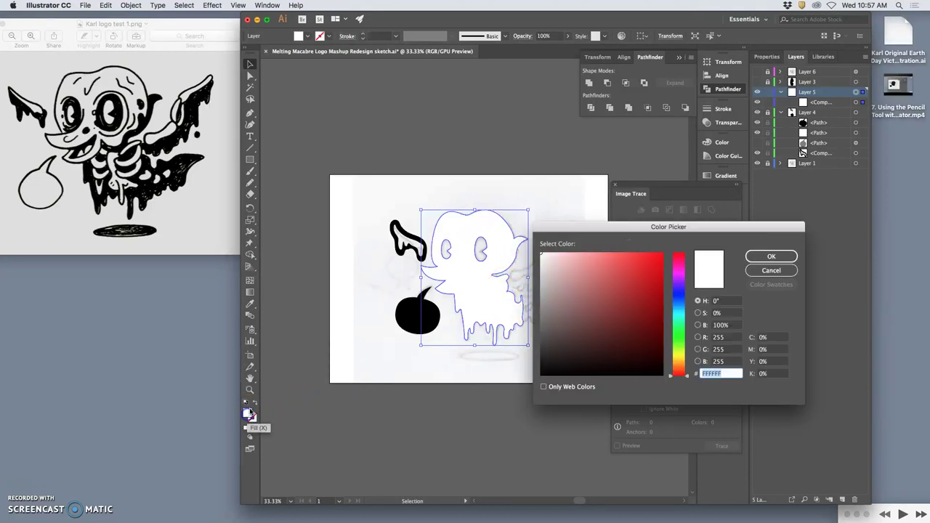
pyautogui.click(541, 373)
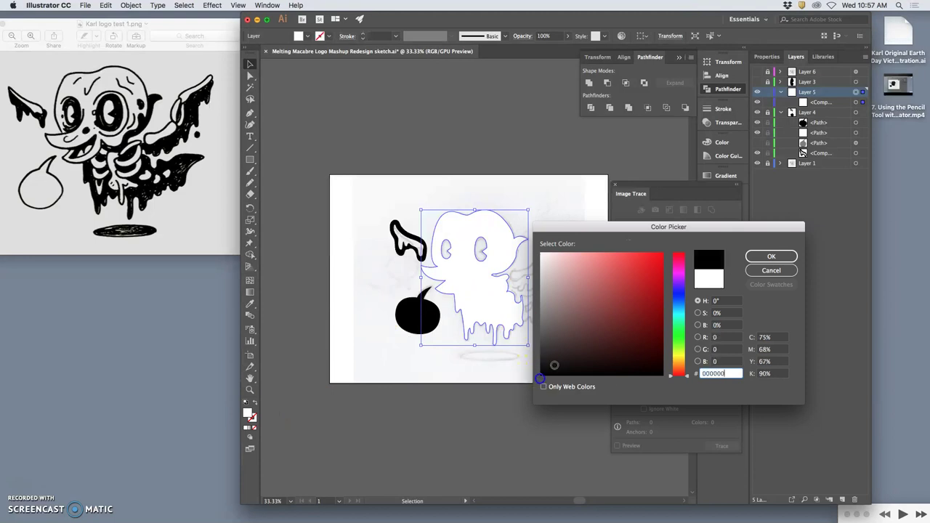
pyautogui.click(771, 256)
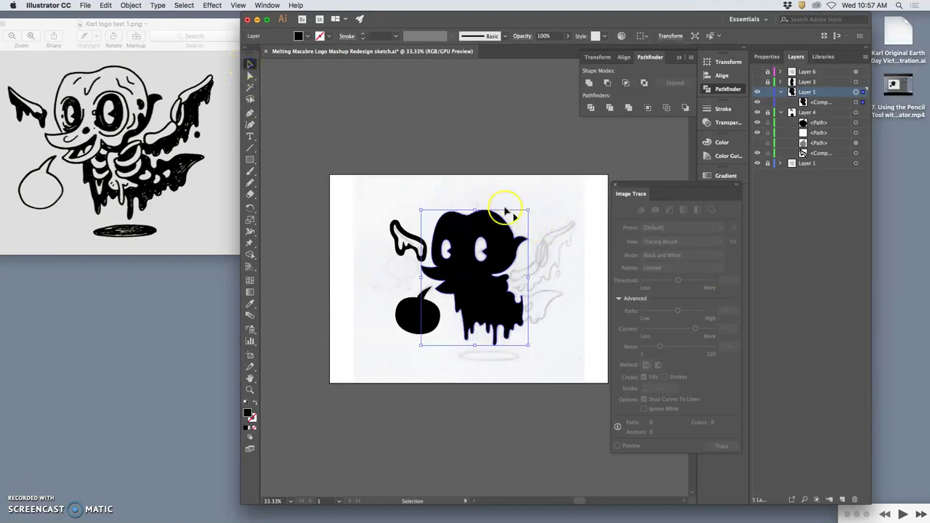
# Step: Move the black body shape off the sketch to check the eye cutouts, undo the move and deselect it
pyautogui.moveTo(505, 215)
pyautogui.mouseDown()
pyautogui.moveTo(514, 118)
pyautogui.moveTo(514, 155)
pyautogui.mouseUp()
pyautogui.press('super+z')
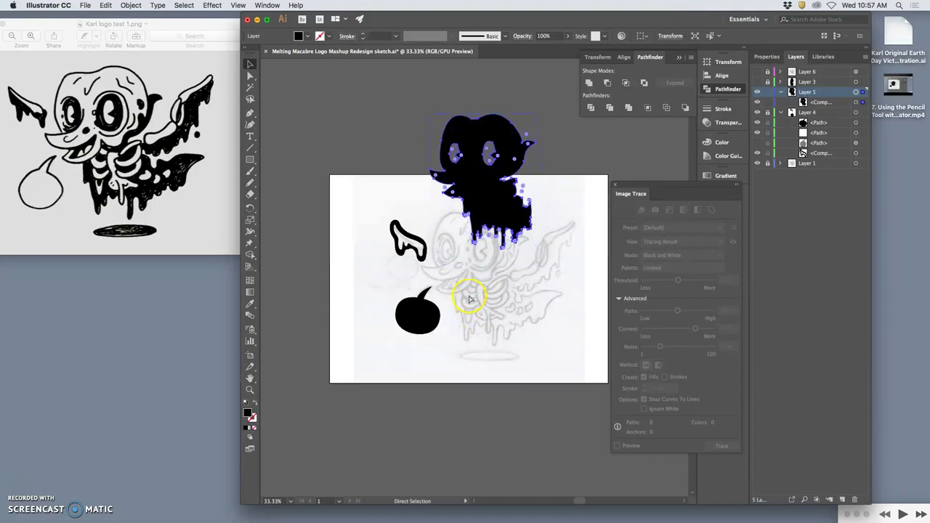
pyautogui.press('super+z')
pyautogui.click(558, 207)
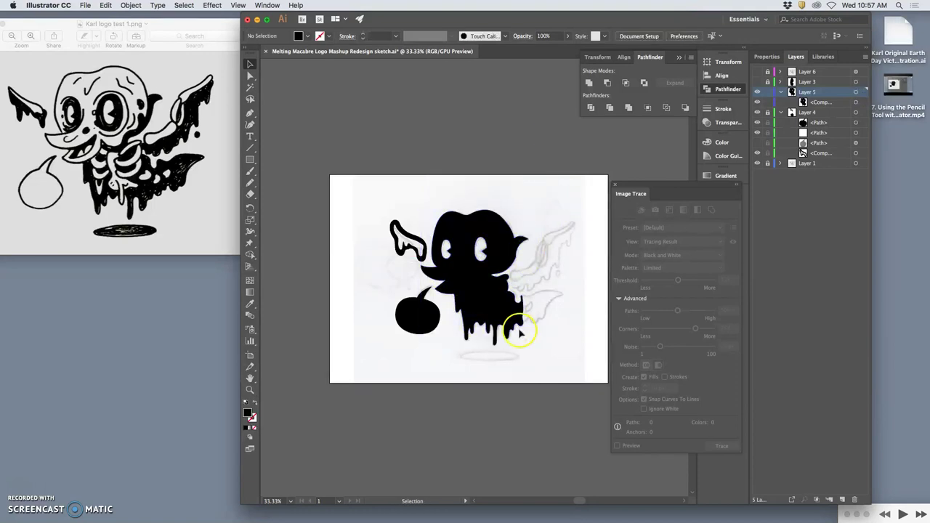
# Step: Activate the Eraser tool and show Layer 6 as a sketch guide over the black silhouette
pyautogui.press('super+equal')
pyautogui.press('super+equal')
pyautogui.press('super+equal')
pyautogui.press('a')
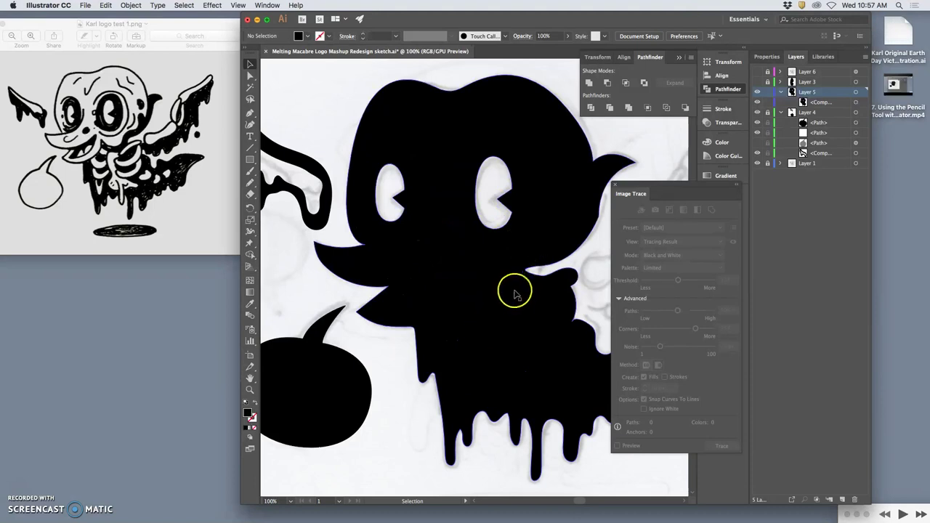
pyautogui.press('super+minus')
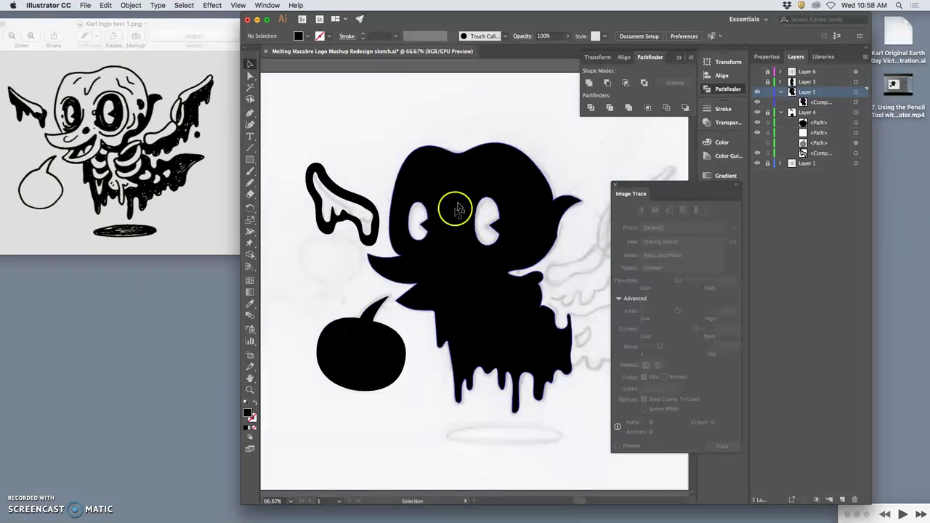
pyautogui.click(250, 194)
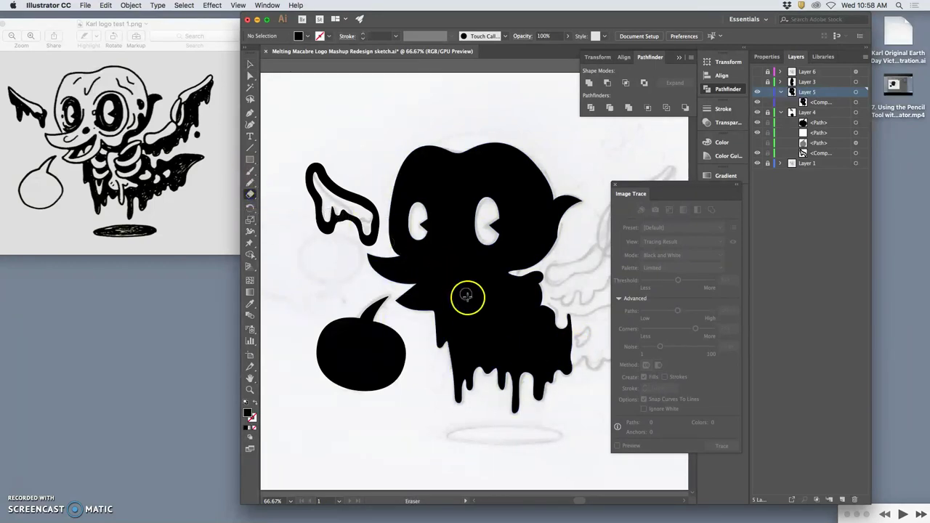
pyautogui.click(758, 72)
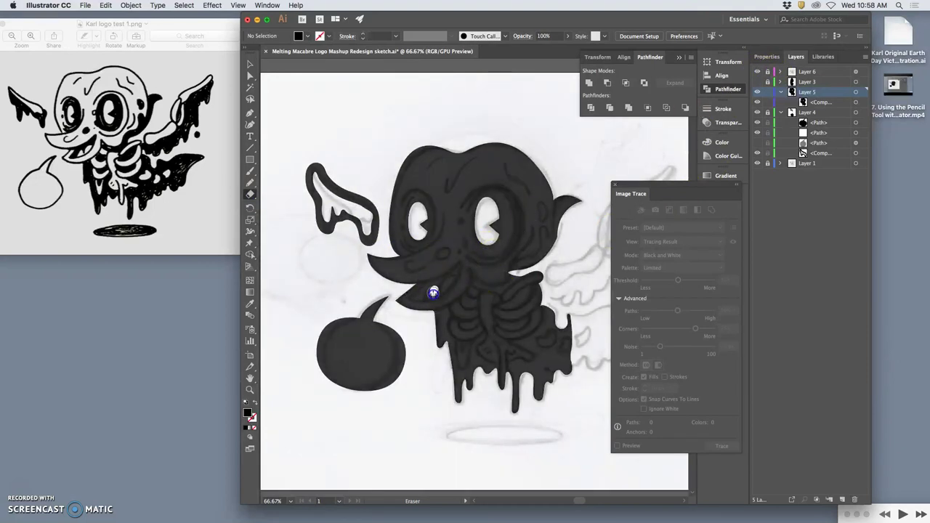
# Step: Erase the teeth, ribs, central bones and side spots out of the black silhouette, following the sketch guide
pyautogui.moveTo(435, 293)
pyautogui.mouseDown()
pyautogui.moveTo(452, 279)
pyautogui.moveTo(458, 307)
pyautogui.moveTo(476, 308)
pyautogui.mouseUp()
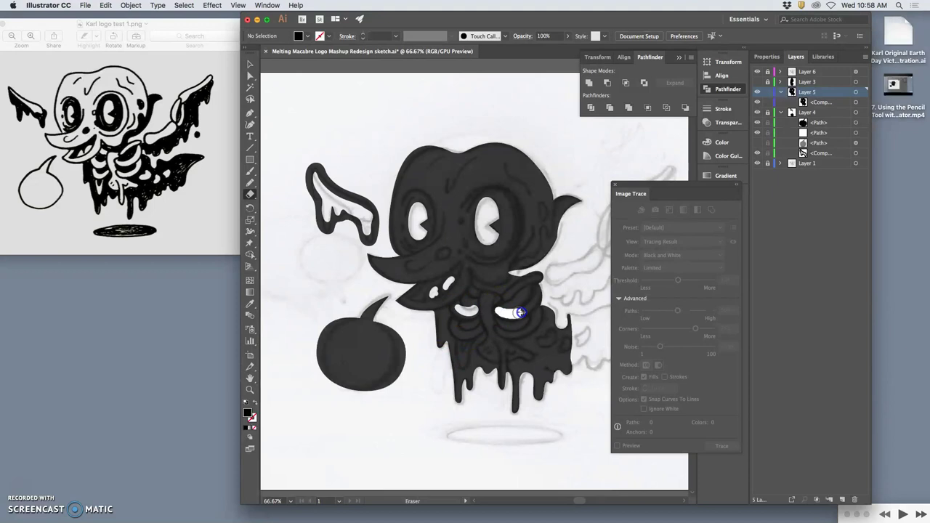
pyautogui.moveTo(535, 293); pyautogui.dragTo(536, 289)
pyautogui.moveTo(508, 297); pyautogui.dragTo(539, 277)
pyautogui.moveTo(509, 297)
pyautogui.mouseDown()
pyautogui.moveTo(485, 351)
pyautogui.moveTo(498, 343)
pyautogui.moveTo(503, 375)
pyautogui.moveTo(520, 351)
pyautogui.mouseUp()
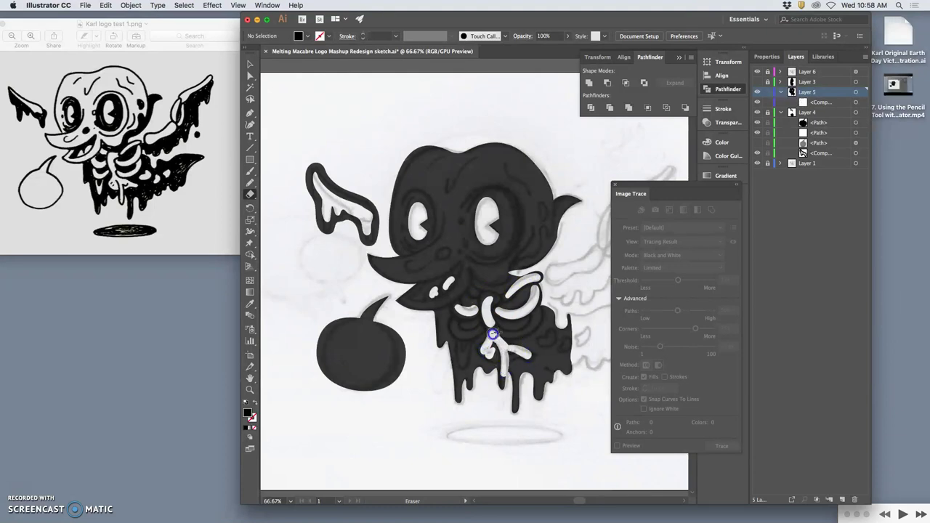
pyautogui.moveTo(529, 327); pyautogui.dragTo(533, 319)
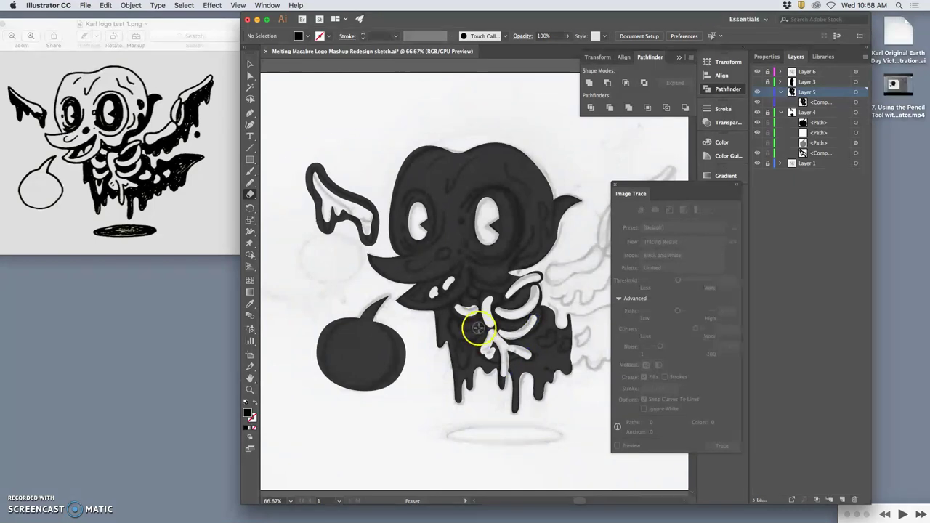
pyautogui.moveTo(478, 331)
pyautogui.mouseDown()
pyautogui.moveTo(463, 339)
pyautogui.moveTo(463, 363)
pyautogui.mouseUp()
pyautogui.moveTo(545, 342); pyautogui.dragTo(560, 350)
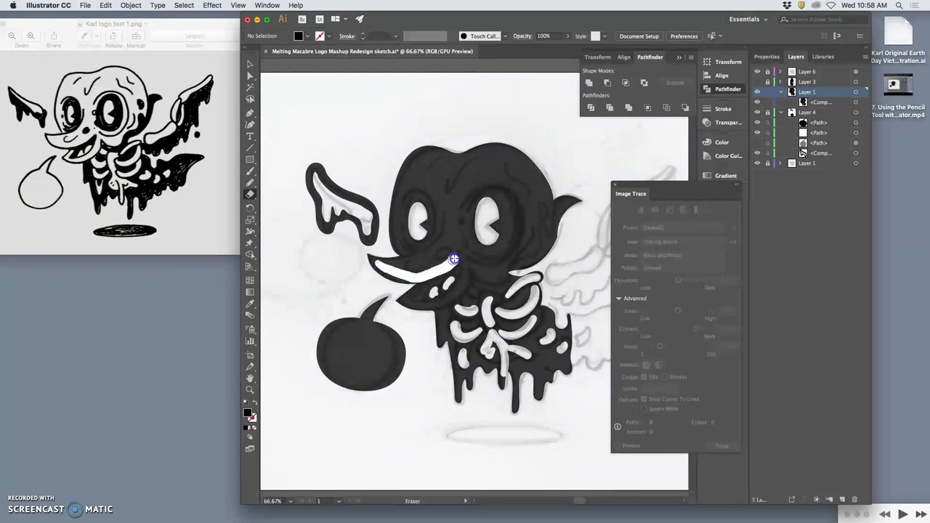
# Step: Erase the inside of the upper beak, keeping its black outline and the nostril
pyautogui.moveTo(433, 259); pyautogui.dragTo(432, 260)
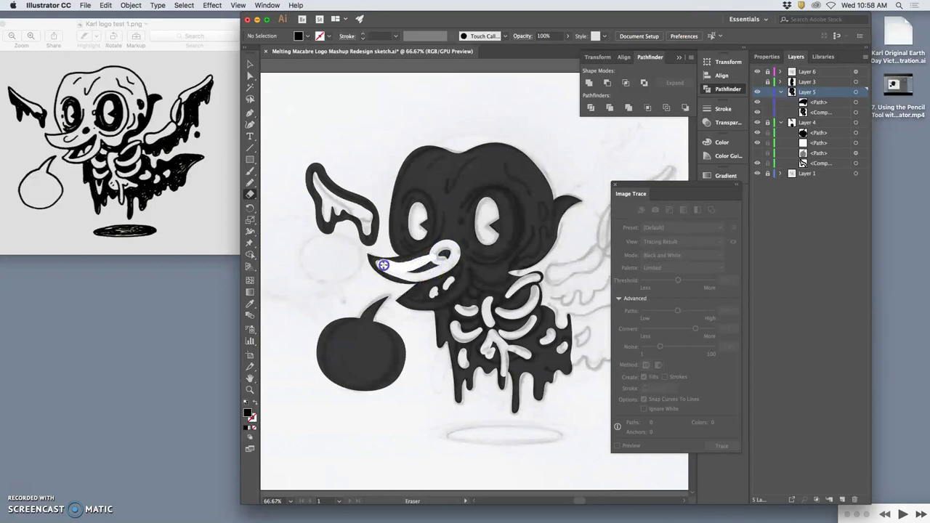
pyautogui.moveTo(426, 269); pyautogui.dragTo(429, 261)
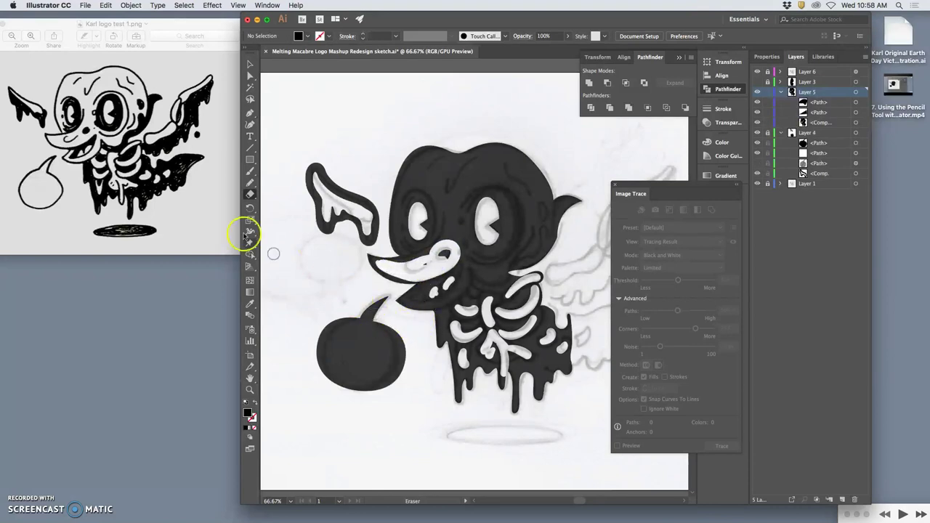
# Step: Reduce the Eraser tool size to 22 pt
pyautogui.doubleClick(250, 194)
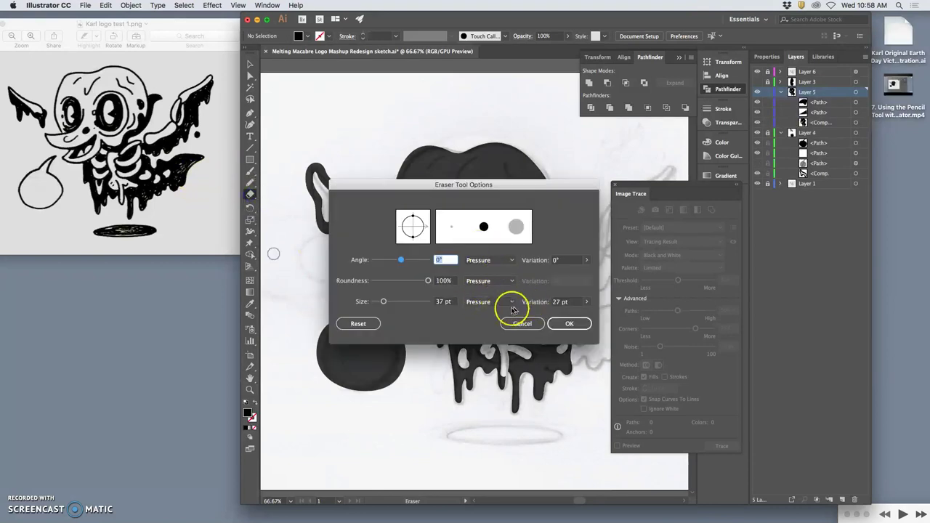
pyautogui.moveTo(383, 303); pyautogui.dragTo(379, 302)
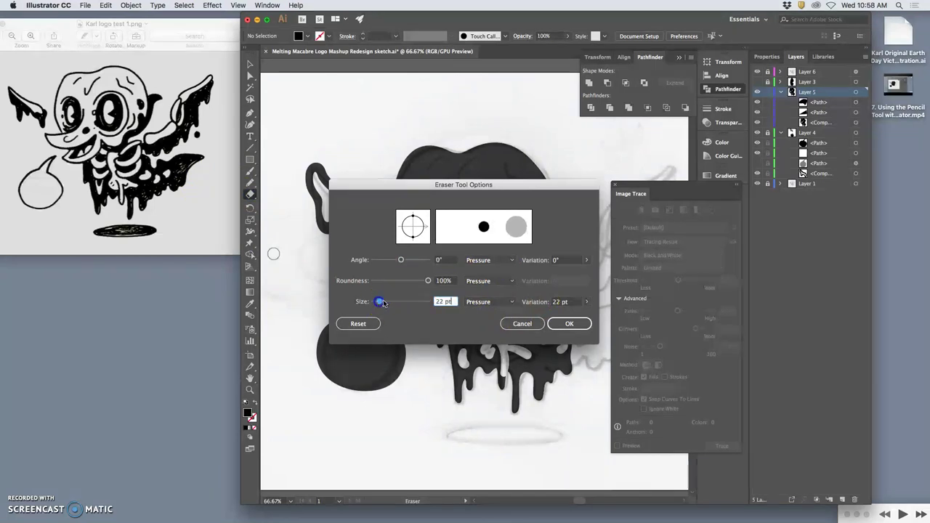
pyautogui.click(576, 323)
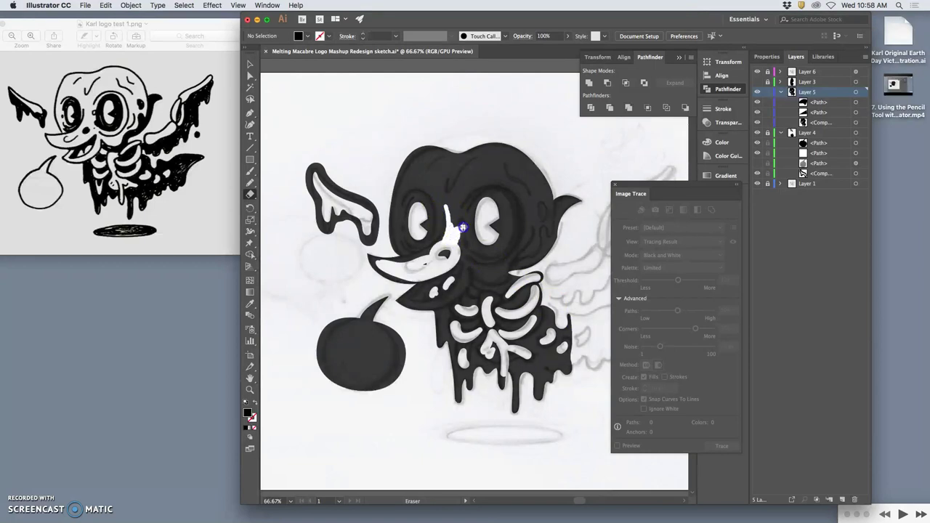
# Step: Erase the bridge between the eyes, two rings around the larger eye and small highlights along its lower edge, following the sketch
pyautogui.moveTo(465, 218); pyautogui.dragTo(462, 222)
pyautogui.click(461, 221)
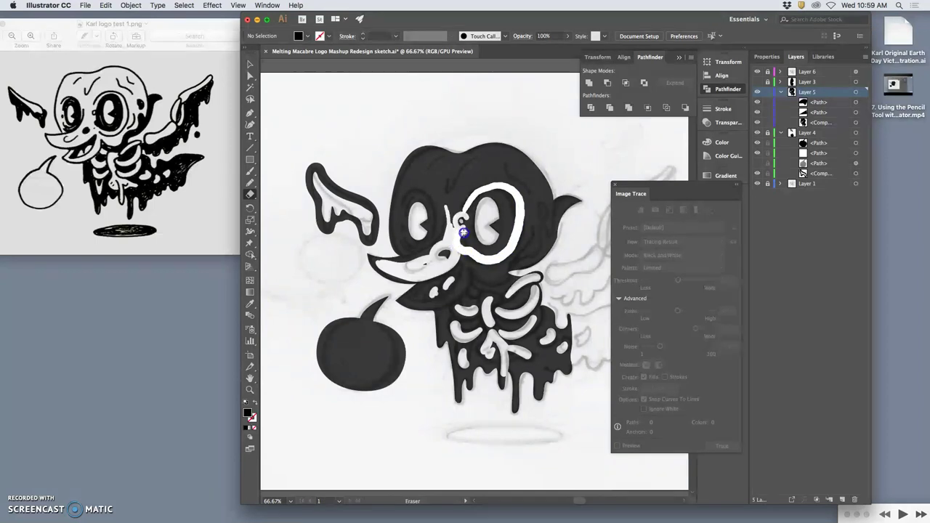
pyautogui.moveTo(463, 229)
pyautogui.mouseDown()
pyautogui.moveTo(498, 261)
pyautogui.moveTo(495, 240)
pyautogui.moveTo(476, 241)
pyautogui.moveTo(498, 250)
pyautogui.moveTo(489, 250)
pyautogui.moveTo(508, 238)
pyautogui.moveTo(501, 244)
pyautogui.moveTo(516, 216)
pyautogui.moveTo(508, 258)
pyautogui.moveTo(483, 277)
pyautogui.moveTo(510, 272)
pyautogui.moveTo(467, 255)
pyautogui.moveTo(514, 261)
pyautogui.mouseUp()
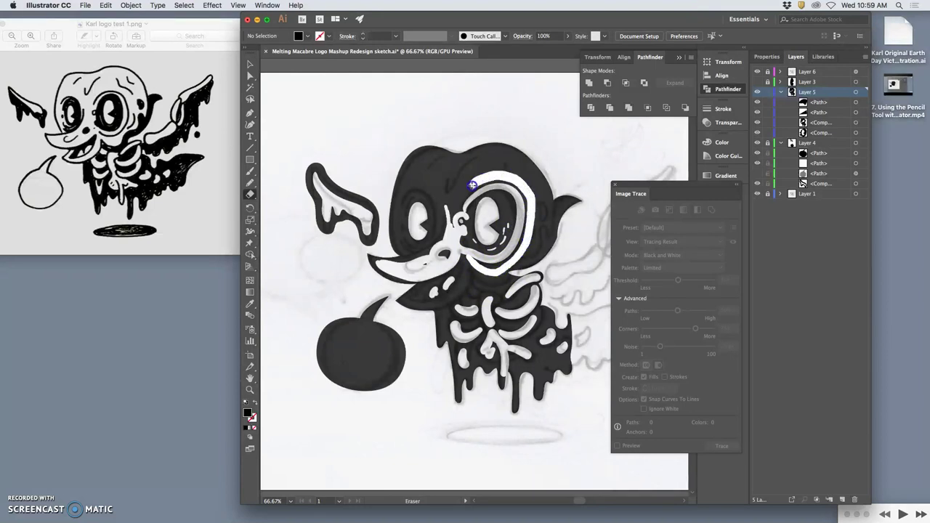
pyautogui.moveTo(462, 194); pyautogui.dragTo(460, 197)
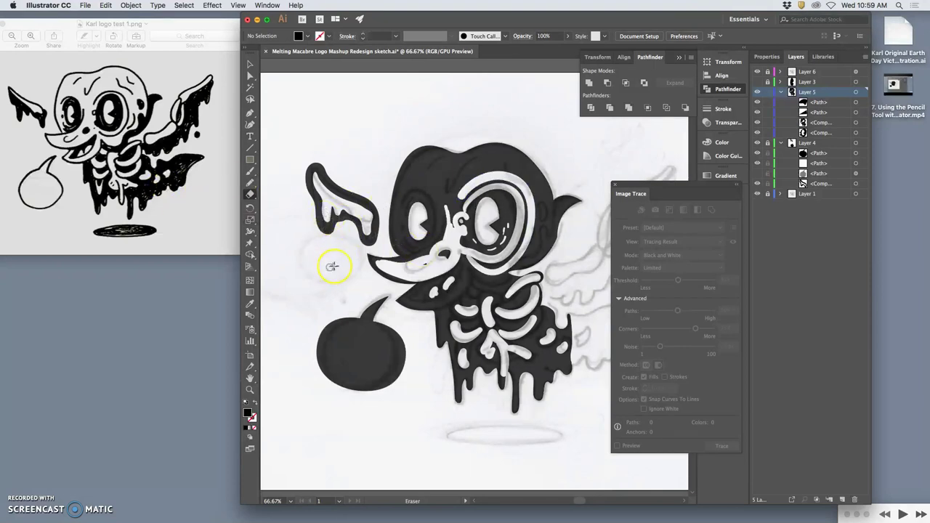
# Step: Erase the forehead area between the eyes and above the larger eye, leaving the black head outline
pyautogui.moveTo(478, 201); pyautogui.dragTo(466, 210)
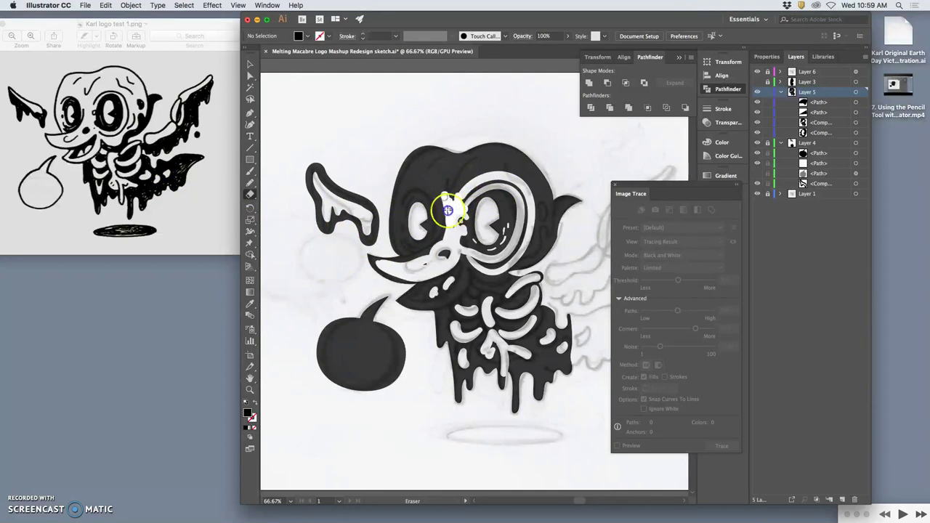
pyautogui.moveTo(448, 211); pyautogui.dragTo(448, 205)
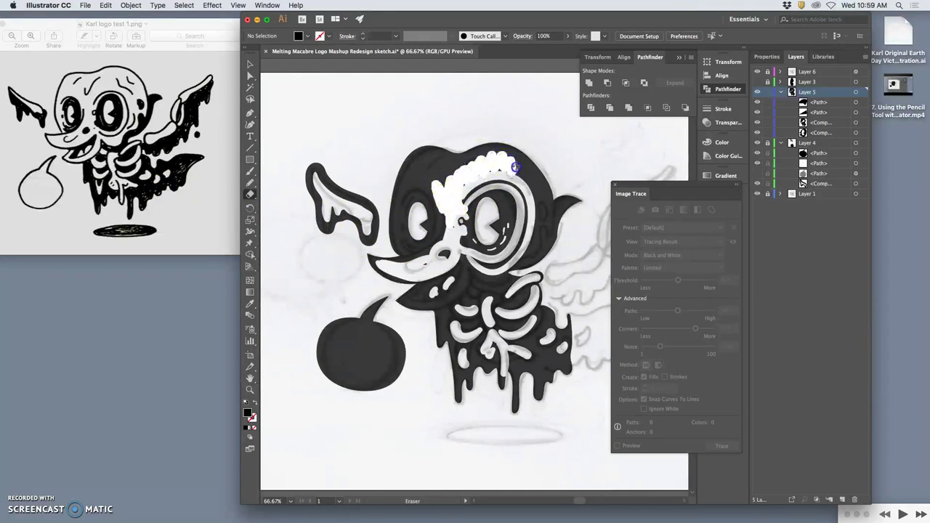
pyautogui.moveTo(515, 168); pyautogui.dragTo(520, 175)
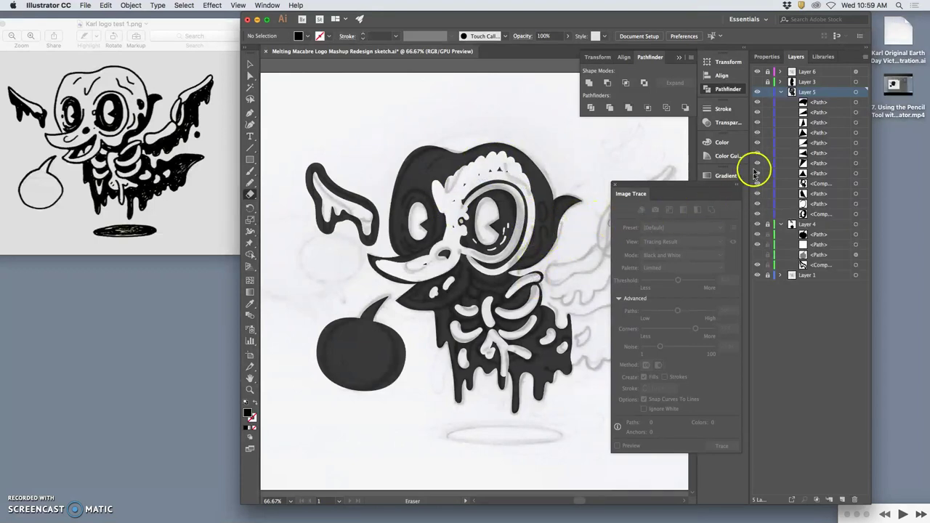
# Step: Select the larger eye's compound path and smooth its jagged edge beside the nose bridge with the Pencil tool
pyautogui.click(856, 92)
pyautogui.press('super+1')
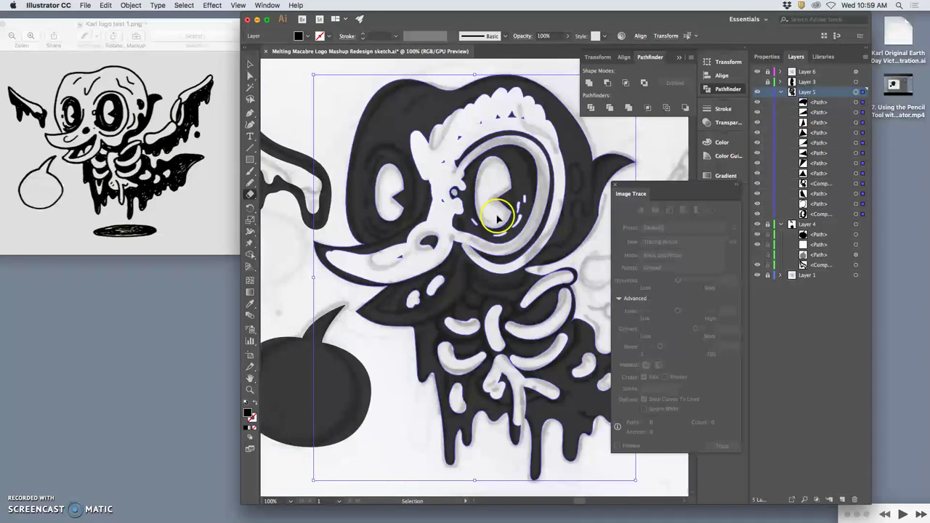
pyautogui.press('super+equal')
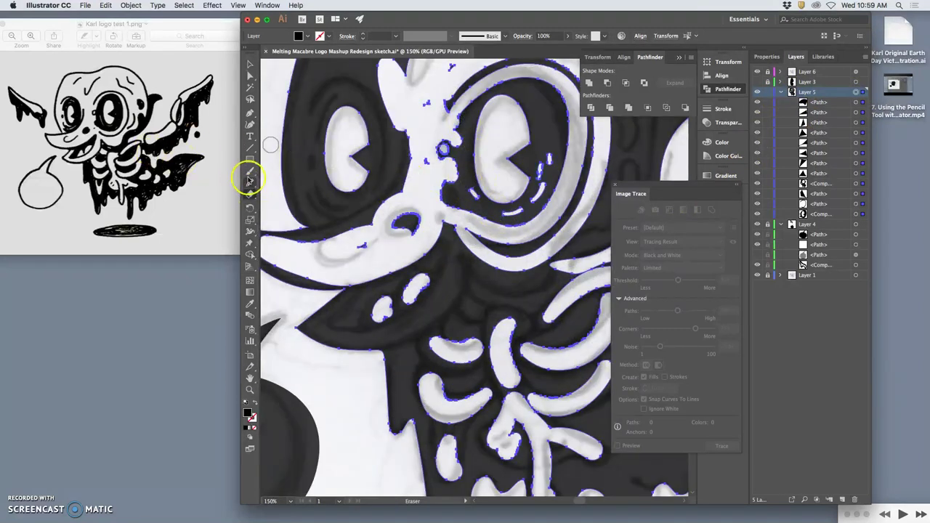
pyautogui.click(250, 182)
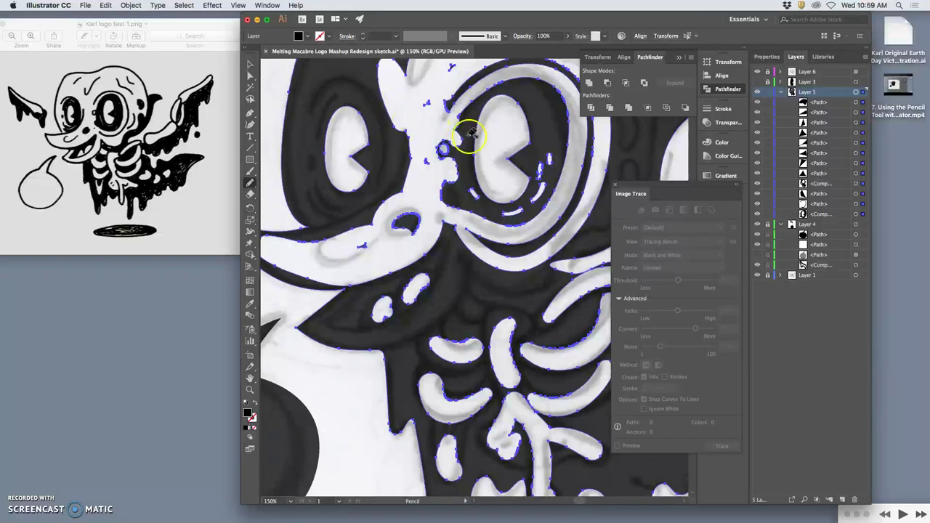
pyautogui.moveTo(471, 133); pyautogui.dragTo(480, 93)
pyautogui.moveTo(459, 141); pyautogui.dragTo(460, 146)
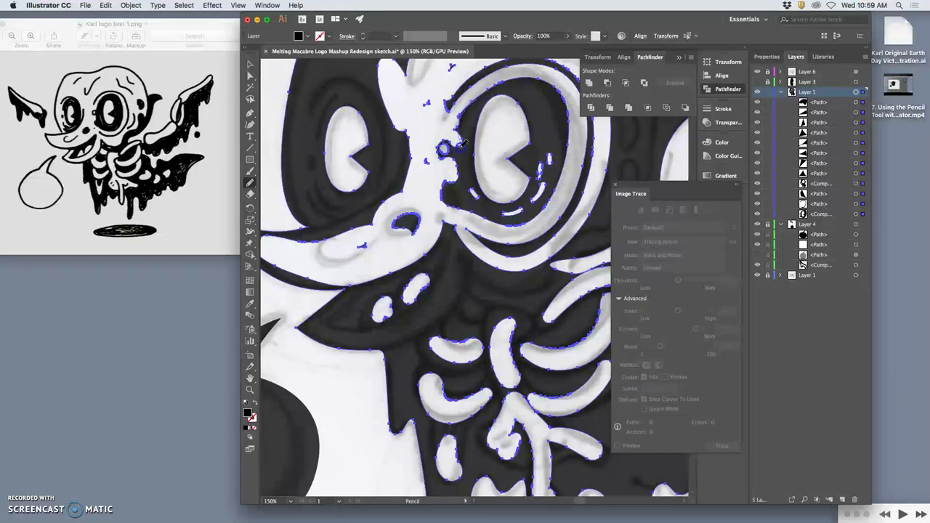
pyautogui.keyDown('super'); pyautogui.click(462, 159); pyautogui.keyUp('super')
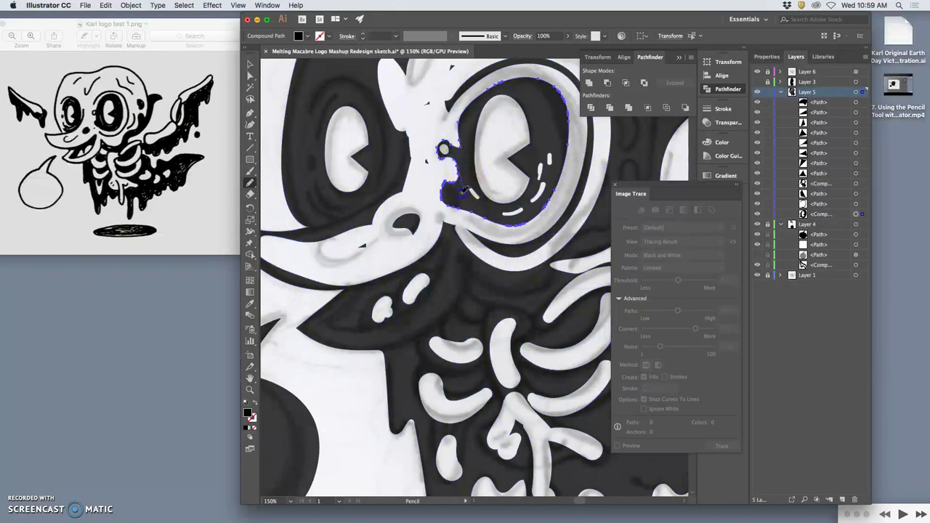
pyautogui.moveTo(452, 179)
pyautogui.mouseDown()
pyautogui.moveTo(457, 208)
pyautogui.moveTo(468, 197)
pyautogui.moveTo(514, 259)
pyautogui.moveTo(558, 293)
pyautogui.moveTo(522, 203)
pyautogui.moveTo(545, 230)
pyautogui.moveTo(549, 131)
pyautogui.moveTo(536, 92)
pyautogui.moveTo(557, 106)
pyautogui.moveTo(531, 81)
pyautogui.moveTo(509, 79)
pyautogui.mouseUp()
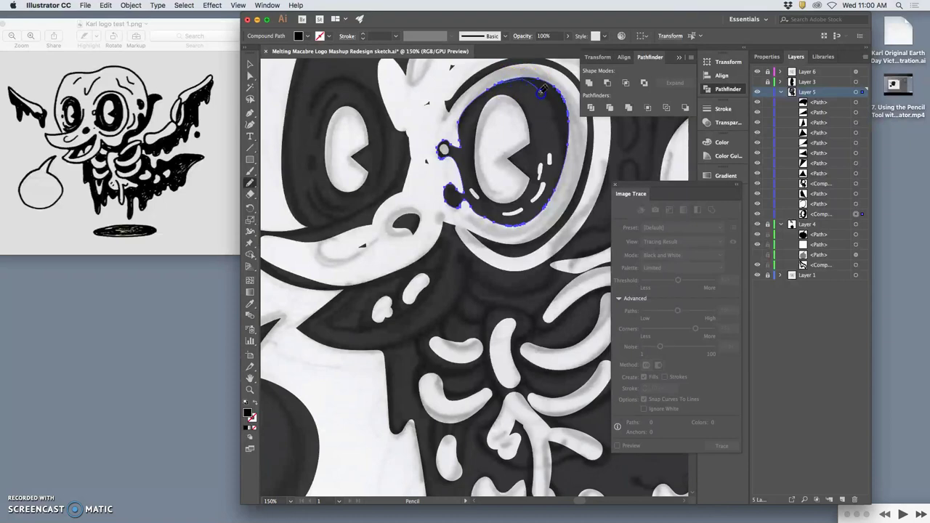
# Step: Try to redraw the larger eye's outer edge further inward with the Pencil tool, and undo the change
pyautogui.moveTo(556, 183); pyautogui.dragTo(555, 188)
pyautogui.click(523, 253)
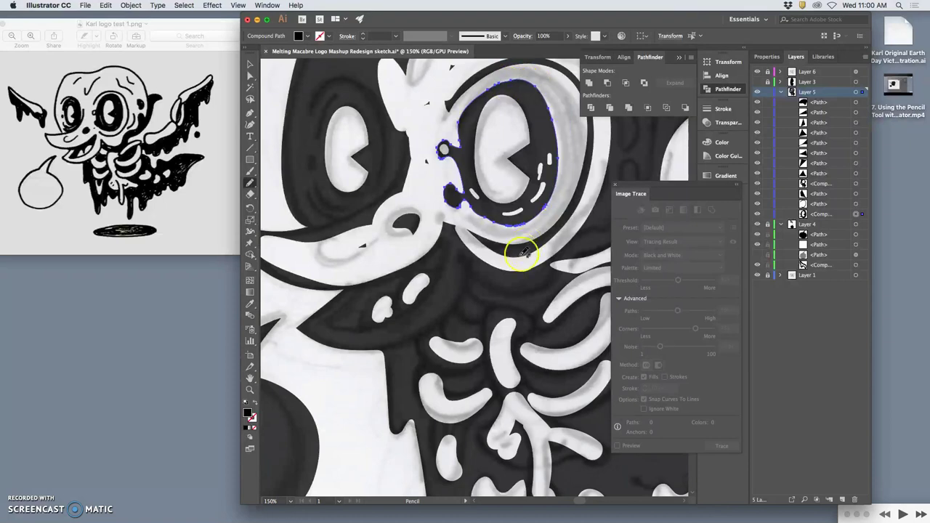
pyautogui.press('super+z')
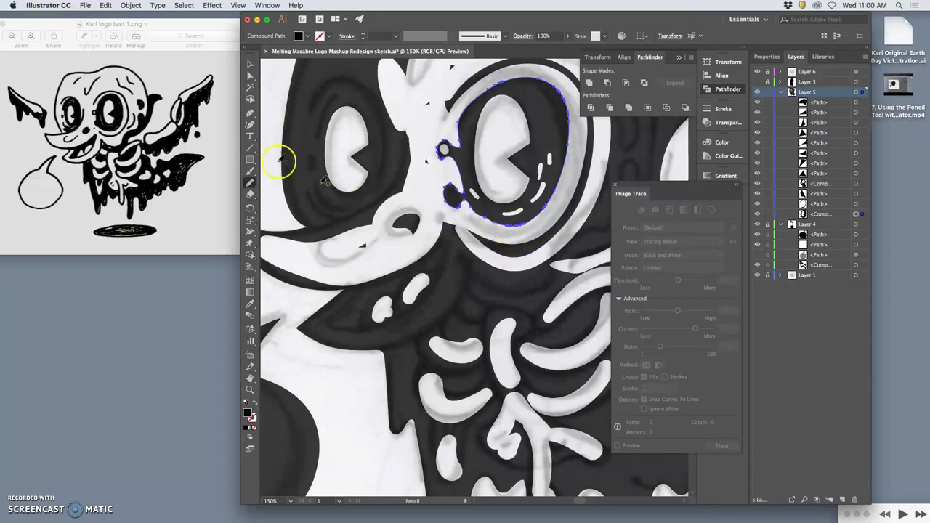
# Step: Erase a curved gap inside the larger eye's outer edge and smooth the remaining inner eye shape with the Pencil tool
pyautogui.click(250, 194)
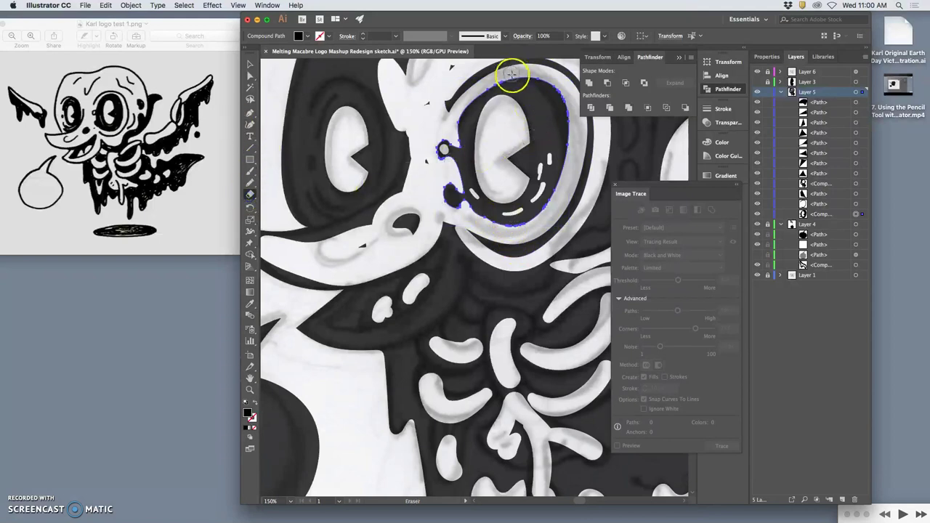
pyautogui.moveTo(557, 129)
pyautogui.mouseDown()
pyautogui.moveTo(562, 172)
pyautogui.moveTo(538, 230)
pyautogui.mouseUp()
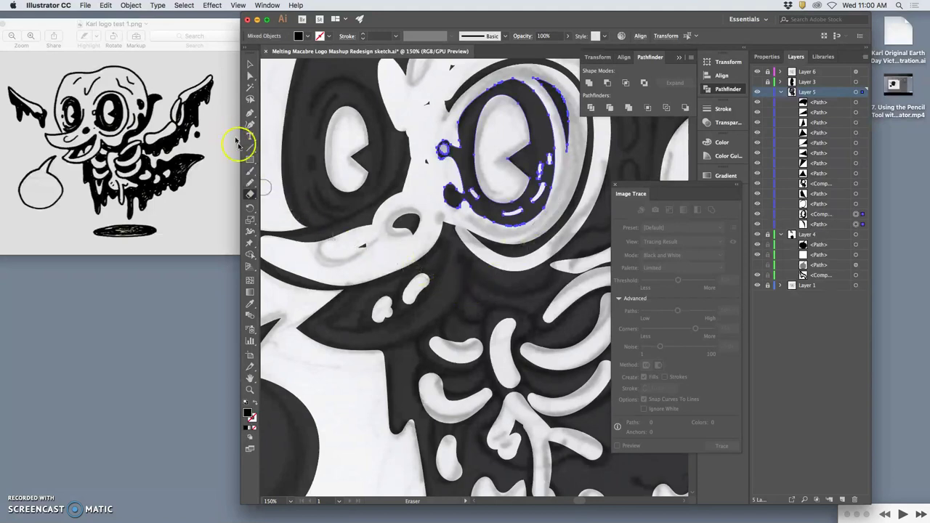
pyautogui.click(250, 182)
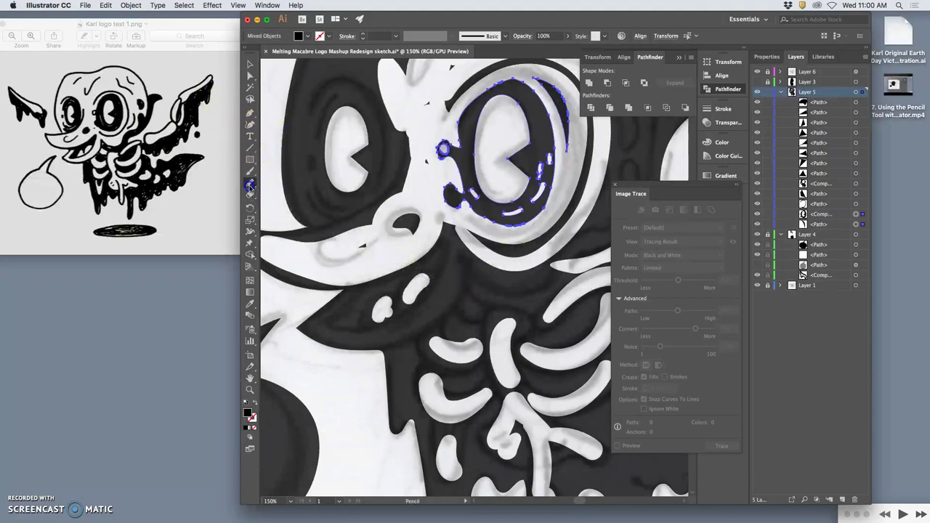
pyautogui.moveTo(505, 85); pyautogui.dragTo(501, 83)
pyautogui.moveTo(545, 207); pyautogui.dragTo(544, 210)
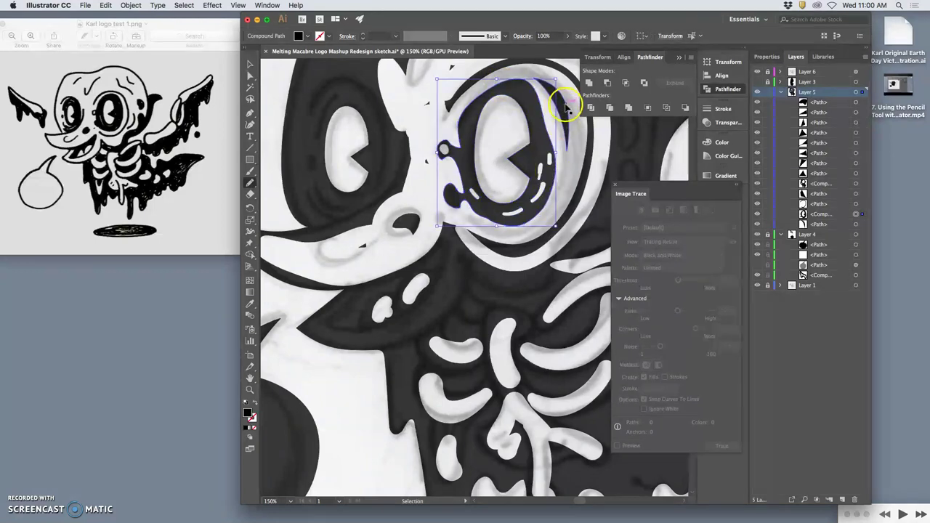
# Step: Select the thin black crescent beside the larger eye and redraw its edges into a smooth taper with the Pencil tool
pyautogui.keyDown('super'); pyautogui.click(563, 106); pyautogui.keyUp('super')
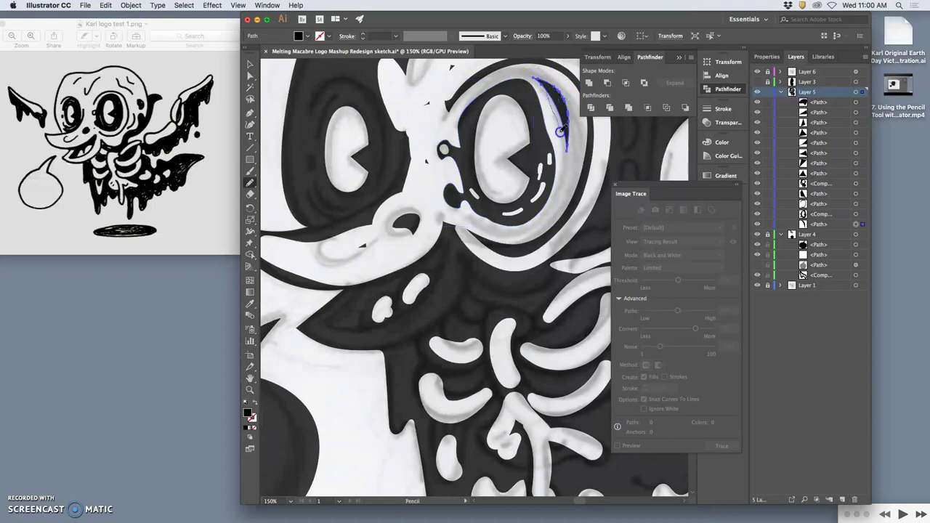
pyautogui.moveTo(563, 159)
pyautogui.mouseDown()
pyautogui.moveTo(563, 186)
pyautogui.moveTo(570, 159)
pyautogui.mouseUp()
pyautogui.moveTo(550, 93)
pyautogui.mouseDown()
pyautogui.moveTo(564, 124)
pyautogui.moveTo(562, 191)
pyautogui.moveTo(557, 95)
pyautogui.moveTo(530, 78)
pyautogui.moveTo(554, 82)
pyautogui.moveTo(565, 114)
pyautogui.moveTo(549, 90)
pyautogui.moveTo(562, 127)
pyautogui.mouseUp()
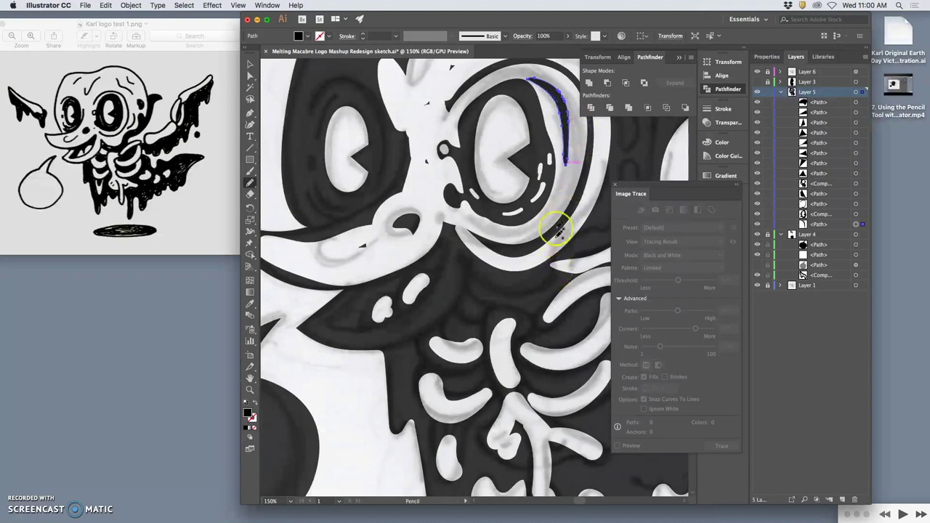
pyautogui.moveTo(559, 110); pyautogui.dragTo(562, 136)
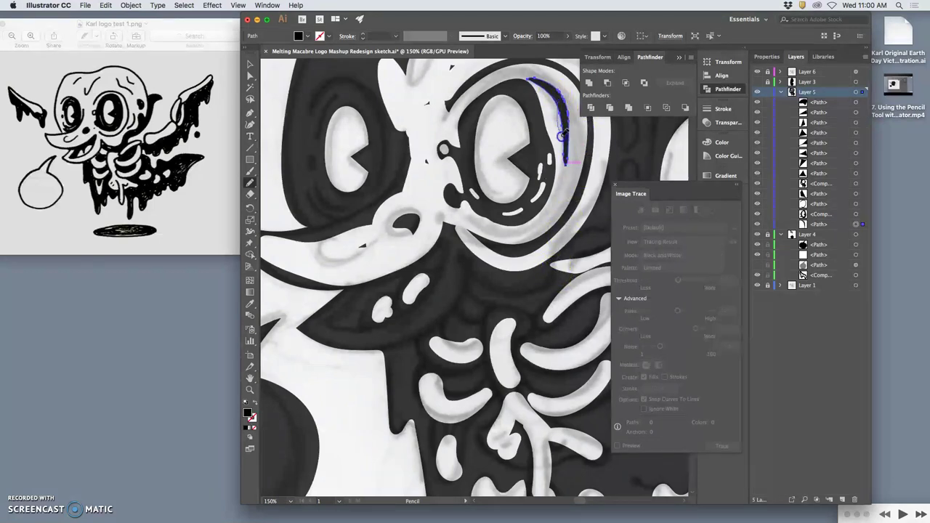
# Step: Select the head and body compound path and redraw the scalloped forehead edge as a smooth curve with the Pencil tool
pyautogui.press('super+minus')
pyautogui.press('super+minus')
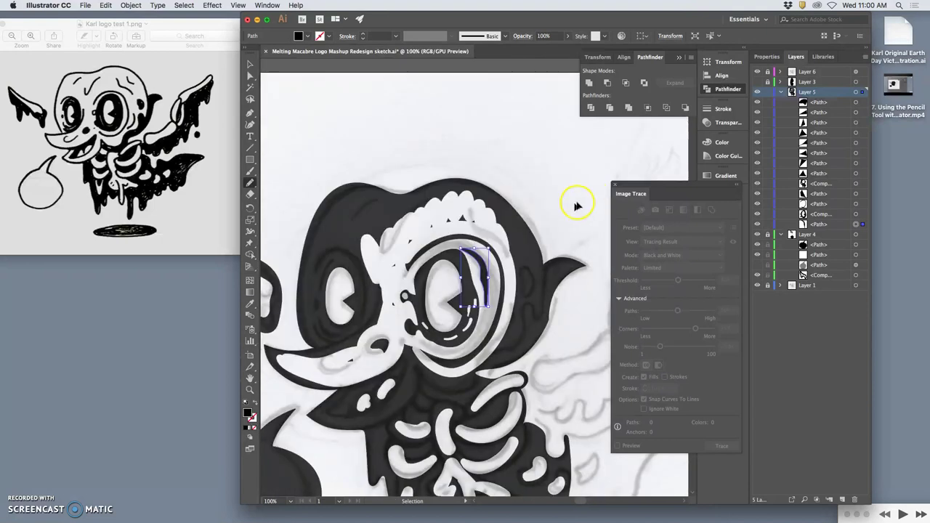
pyautogui.keyDown('super'); pyautogui.click(560, 200); pyautogui.keyUp('super')
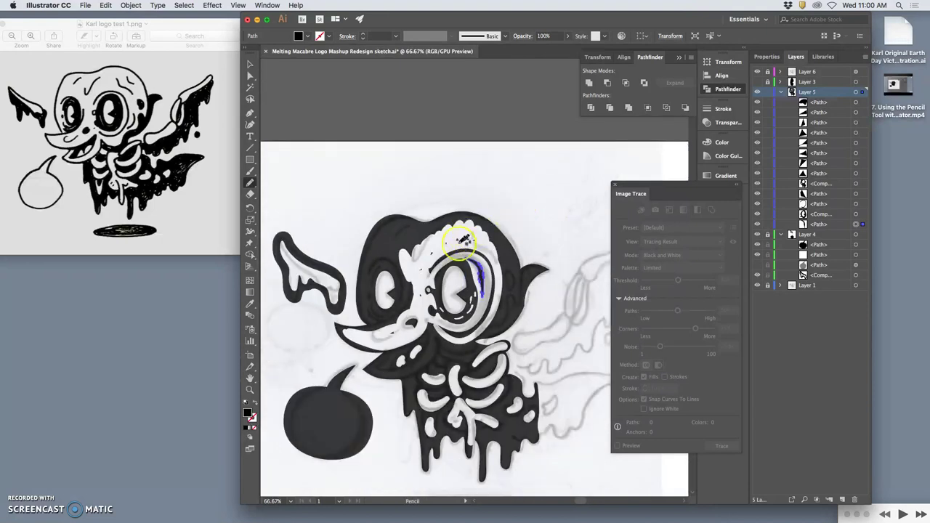
pyautogui.keyDown('super'); pyautogui.click(418, 237); pyautogui.keyUp('super')
pyautogui.moveTo(419, 240); pyautogui.dragTo(402, 259)
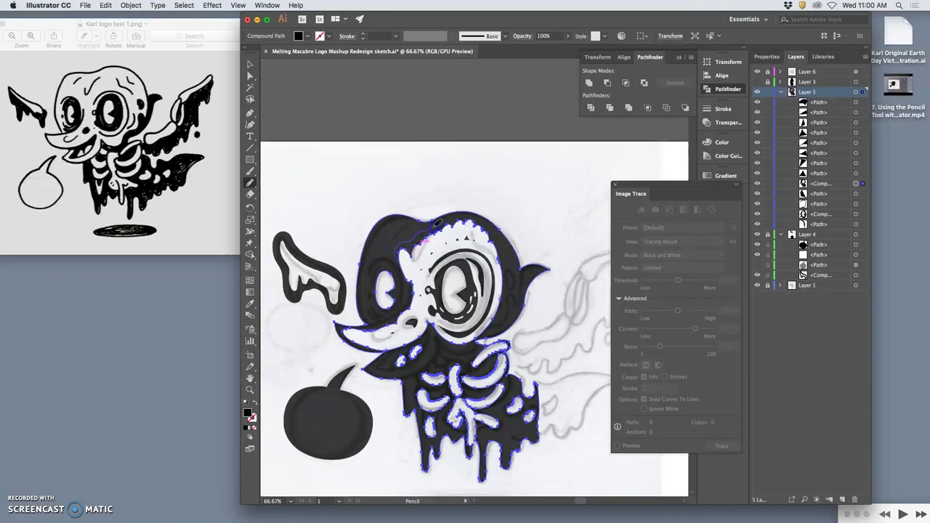
pyautogui.moveTo(491, 241); pyautogui.dragTo(504, 279)
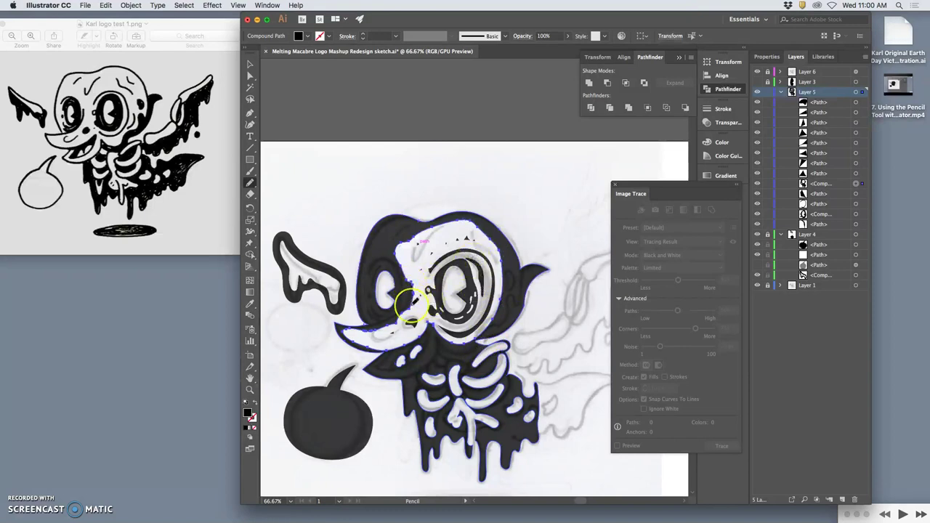
# Step: Lasso the stray black specks left in the white forehead and nose bridge area and delete them
pyautogui.press('super+=')
pyautogui.press('super+=')
pyautogui.press('super+=')
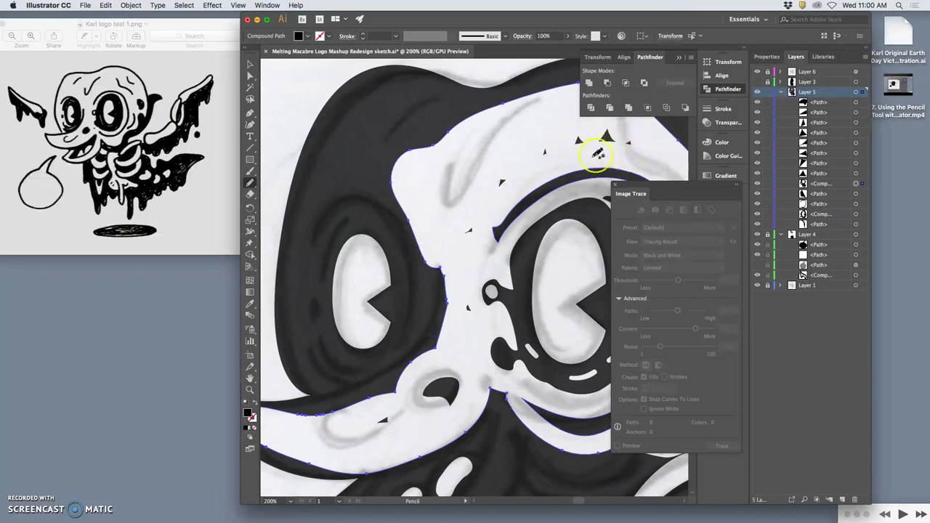
pyautogui.click(247, 99)
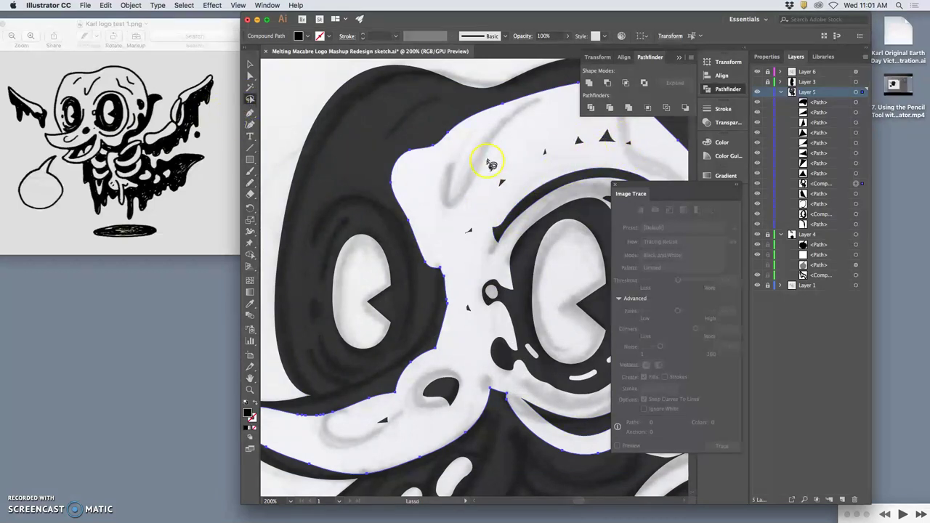
pyautogui.click(487, 172)
pyautogui.moveTo(448, 238)
pyautogui.mouseDown()
pyautogui.moveTo(471, 239)
pyautogui.moveTo(488, 212)
pyautogui.mouseUp()
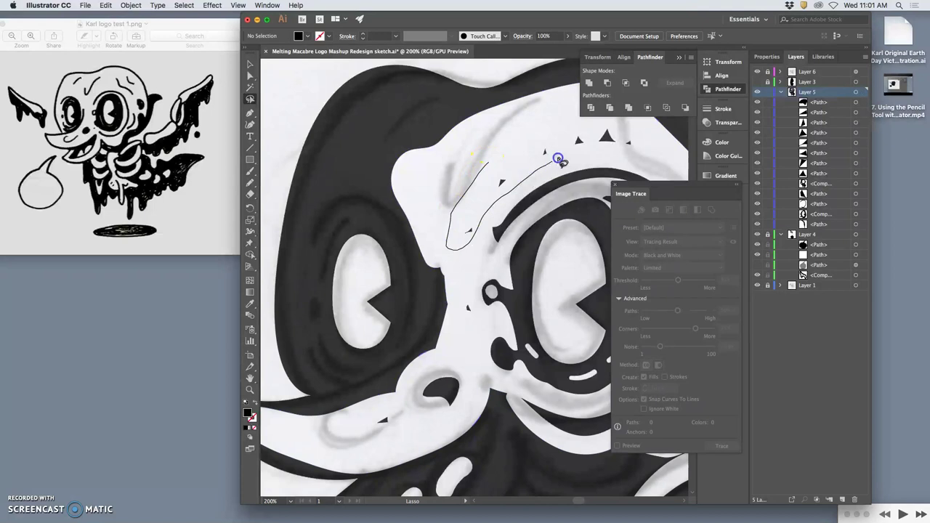
pyautogui.moveTo(636, 151)
pyautogui.mouseDown()
pyautogui.moveTo(554, 133)
pyautogui.moveTo(449, 234)
pyautogui.mouseUp()
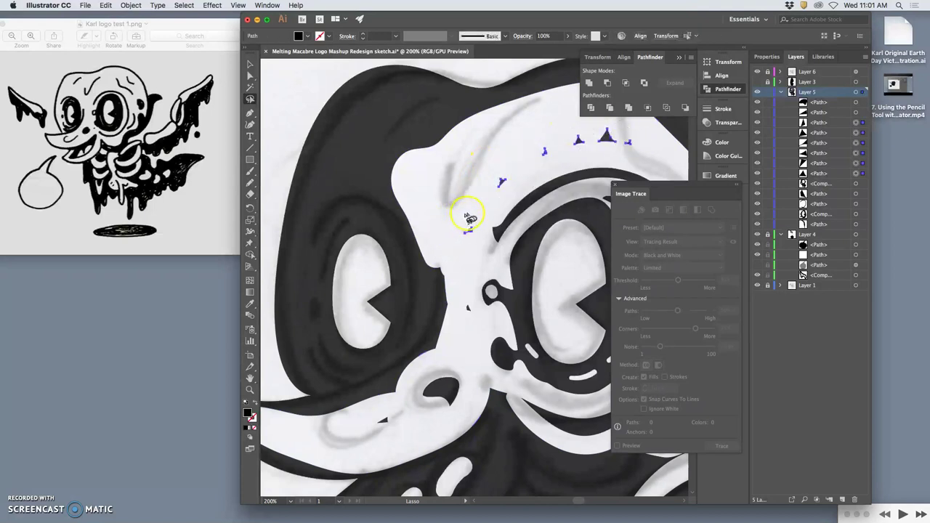
pyautogui.press('Delete')
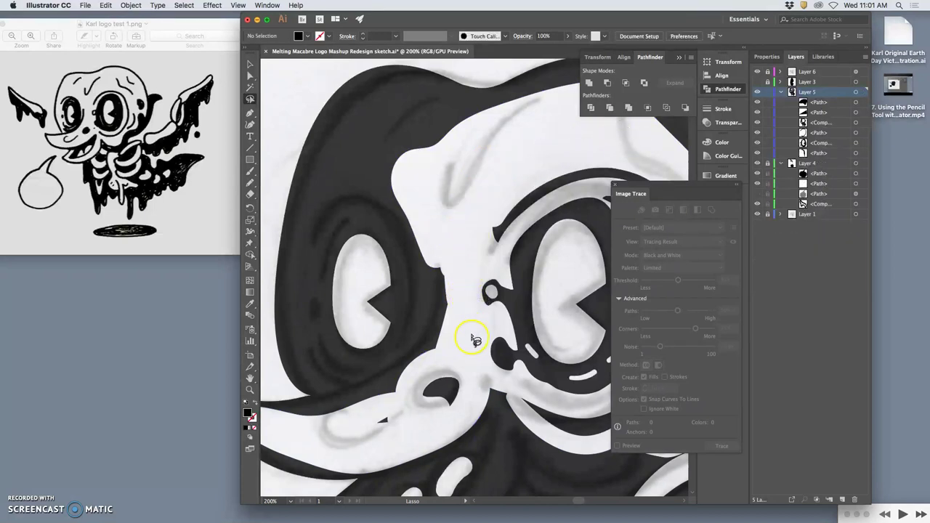
pyautogui.press('super+minus')
pyautogui.press('super+minus')
pyautogui.press('super+minus')
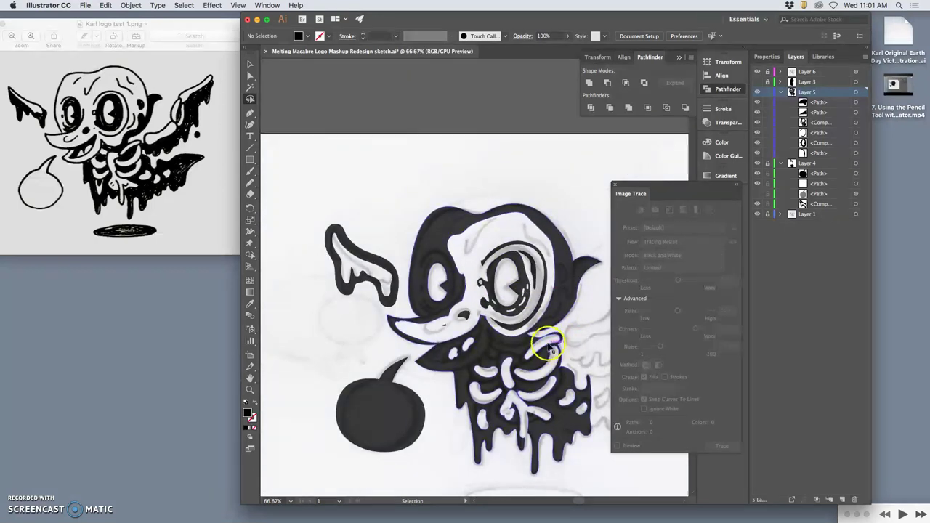
pyautogui.press('super+minus')
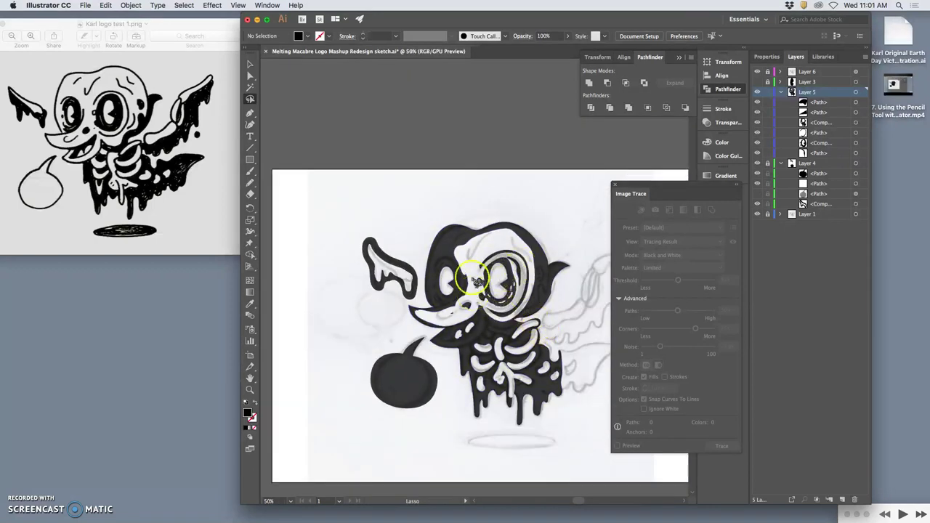
# Step: Select the head and body compound path and redraw the beak's lower edge as a smooth curve with the Pencil tool
pyautogui.moveTo(484, 268)
pyautogui.mouseDown()
pyautogui.moveTo(442, 245)
pyautogui.moveTo(455, 249)
pyautogui.mouseUp()
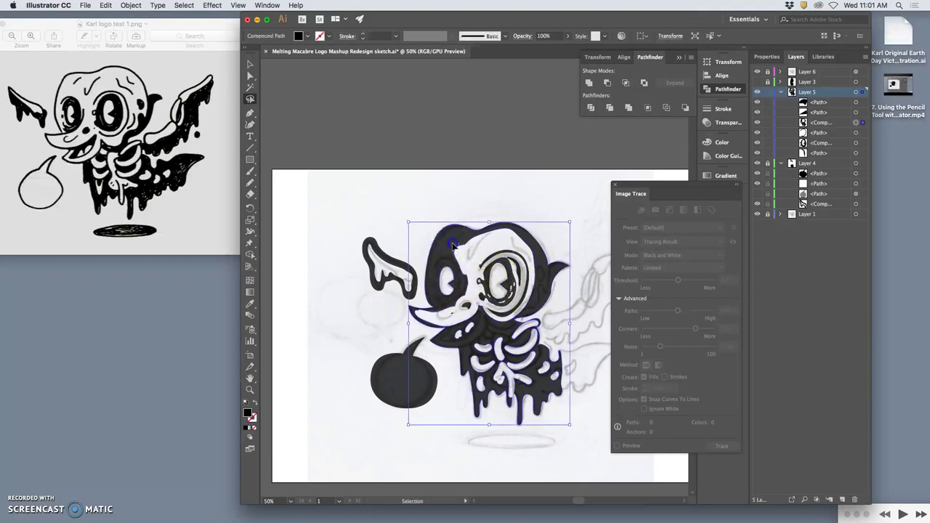
pyautogui.click(250, 182)
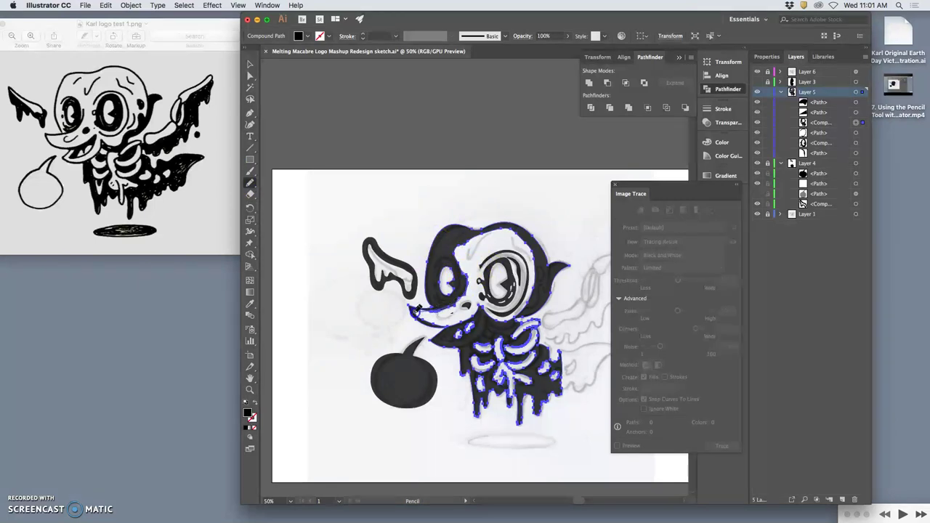
pyautogui.moveTo(436, 321); pyautogui.dragTo(456, 328)
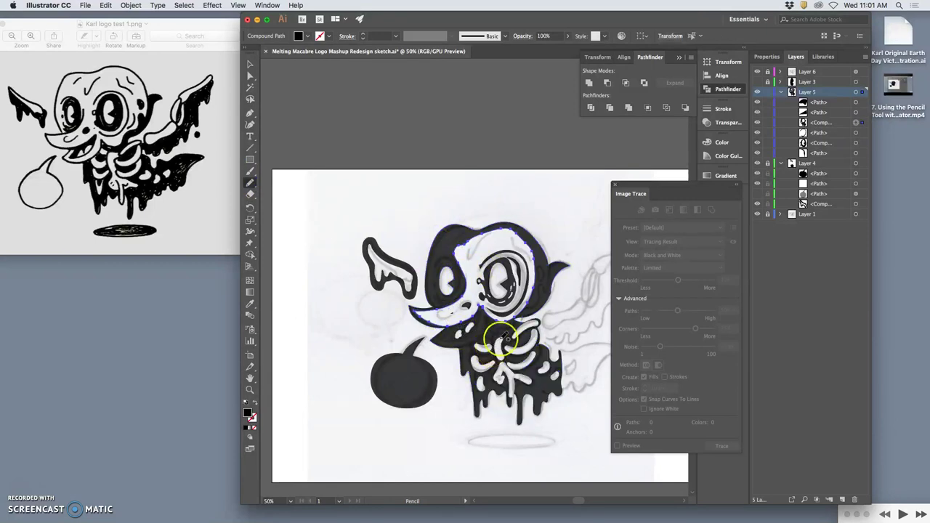
pyautogui.keyDown('super'); pyautogui.click(579, 222); pyautogui.keyUp('super')
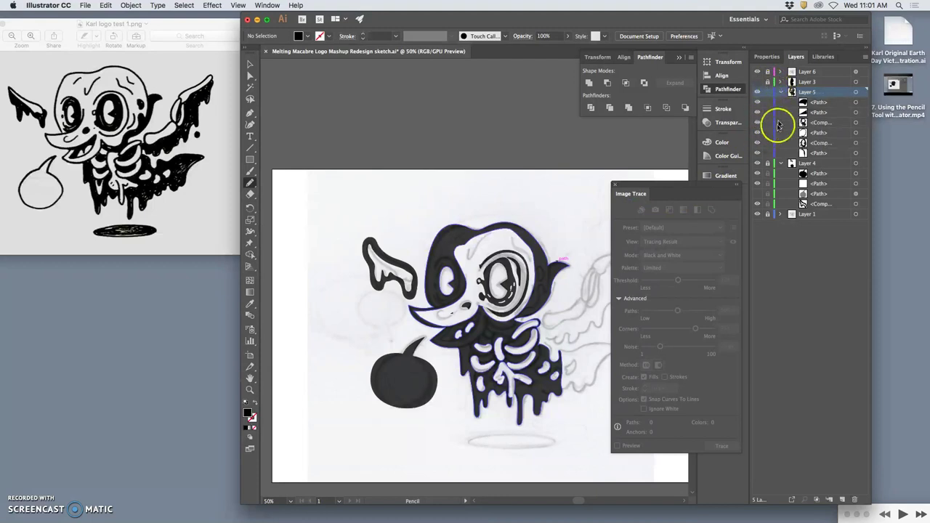
# Step: Hide the sketch layers Layer 6 and Layer 1 and check the black-and-white artwork up close, from the head to the drips
pyautogui.click(758, 71)
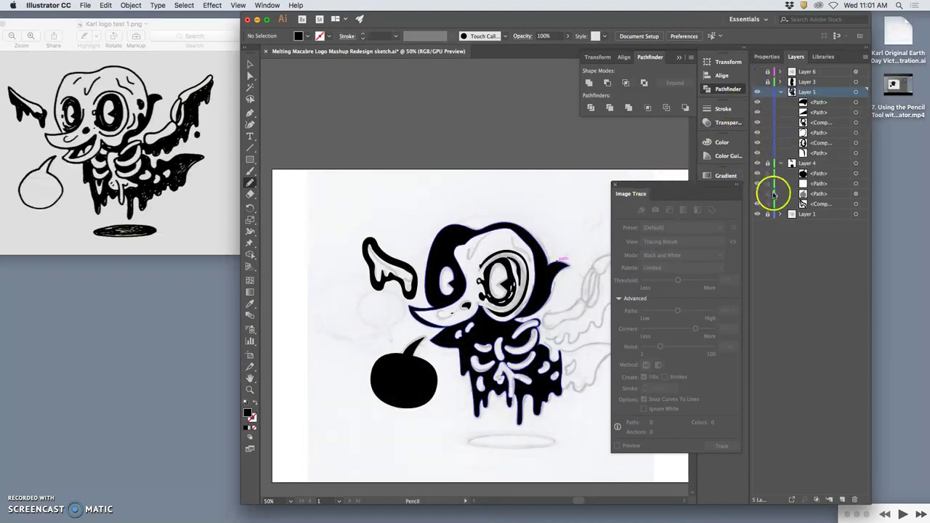
pyautogui.click(758, 215)
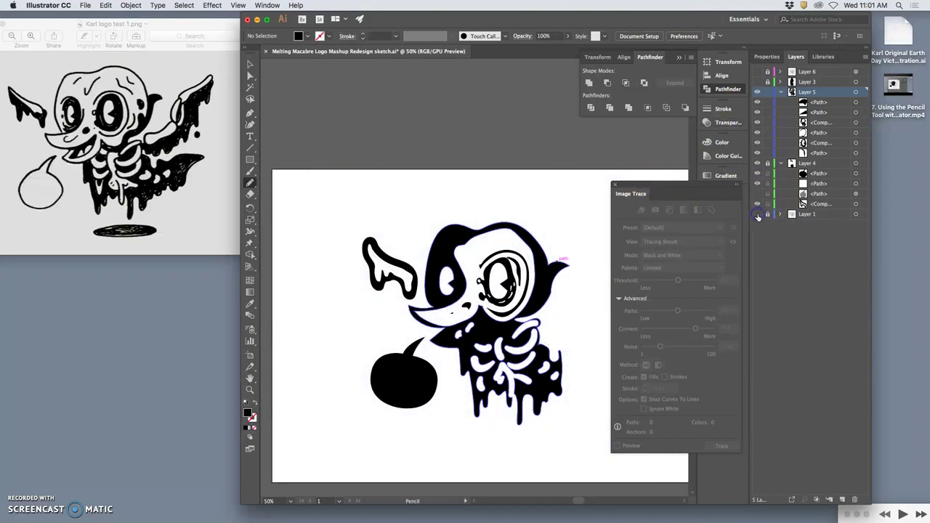
pyautogui.keyDown('super'); pyautogui.click(586, 435); pyautogui.keyUp('super')
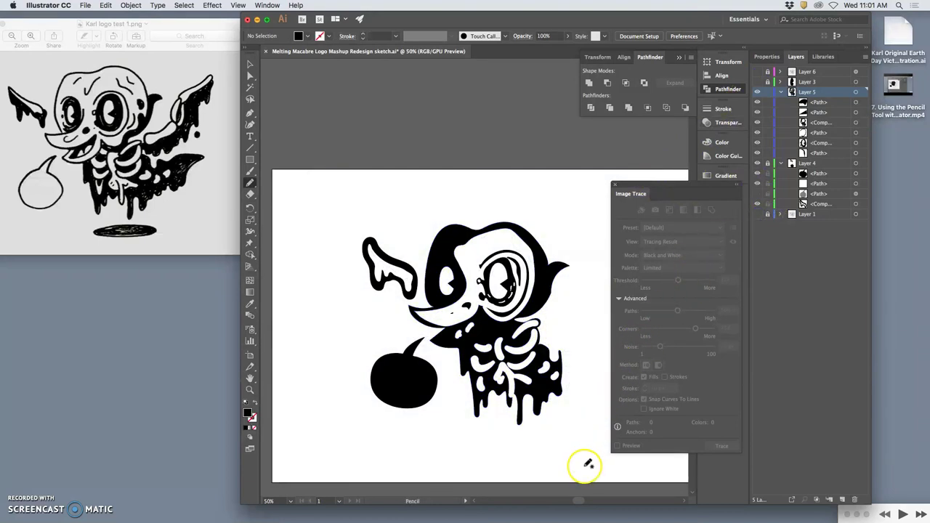
pyautogui.press('super+equal')
pyautogui.press('super+equal')
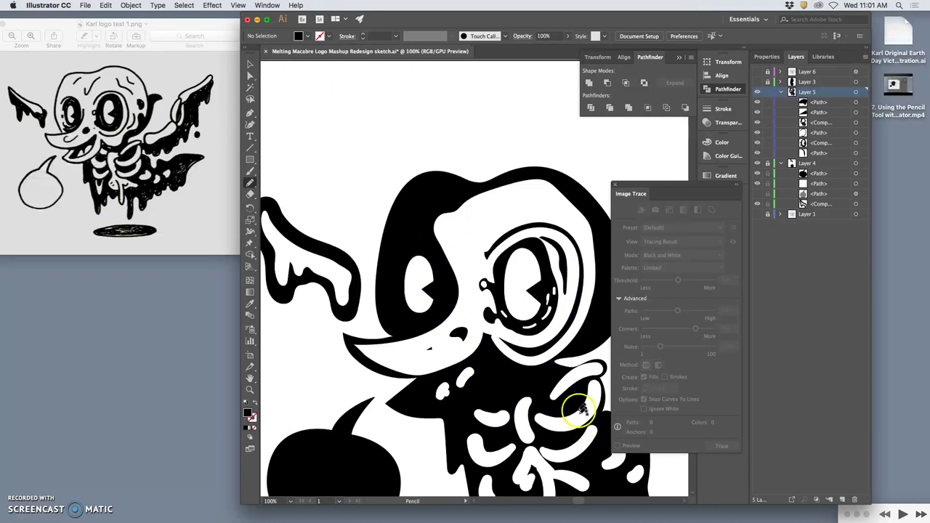
pyautogui.moveTo(536, 370); pyautogui.dragTo(472, 193)
pyautogui.press('n')
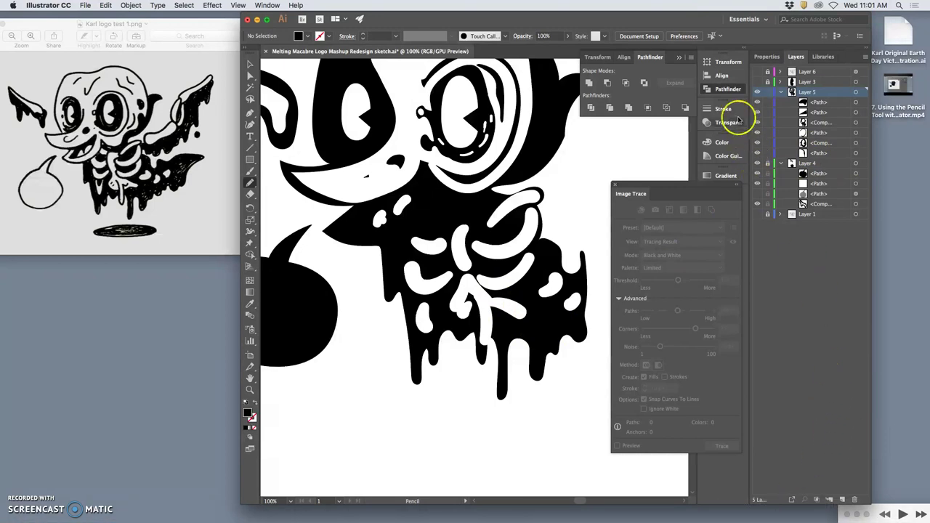
# Step: Move the Illustrator window aside and open the logo test 1 EPS file from the Assignment #6 folder in Preview
pyautogui.moveTo(683, 26); pyautogui.dragTo(629, 25)
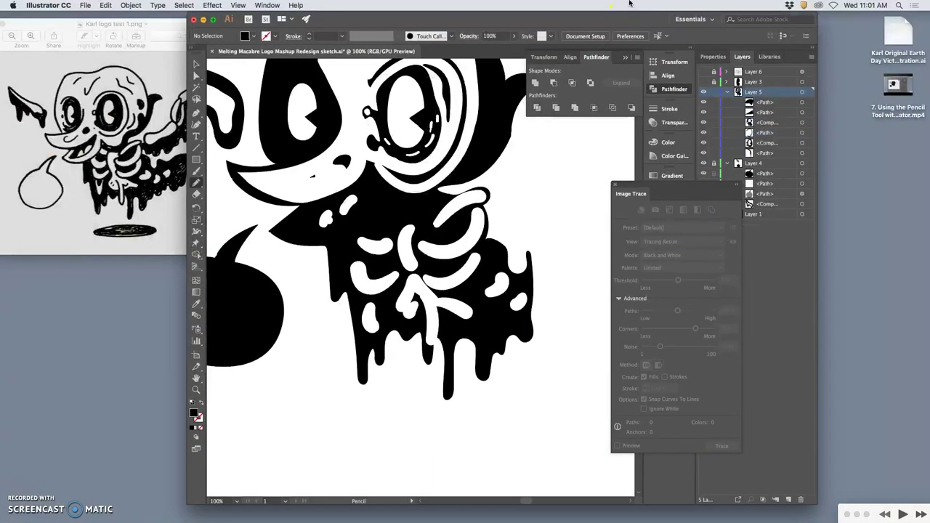
pyautogui.moveTo(592, 517)
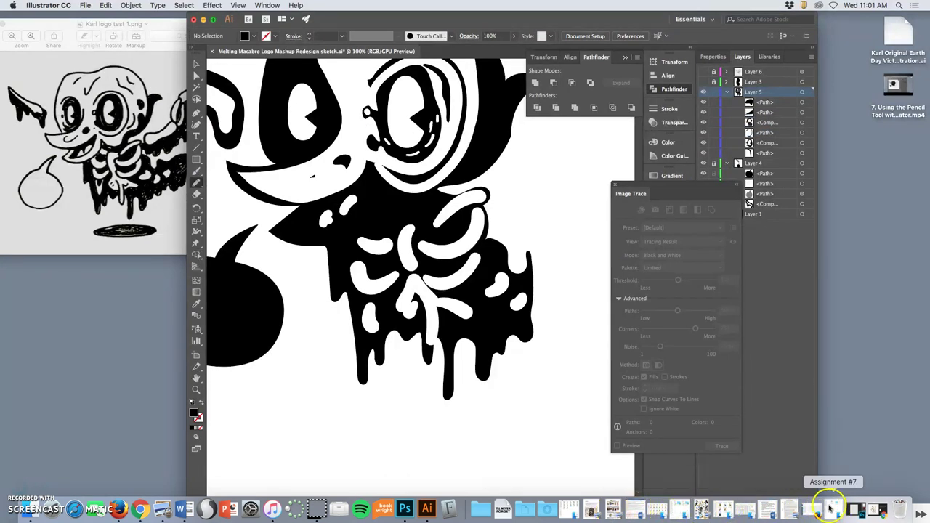
pyautogui.click(526, 512)
pyautogui.click(404, 149)
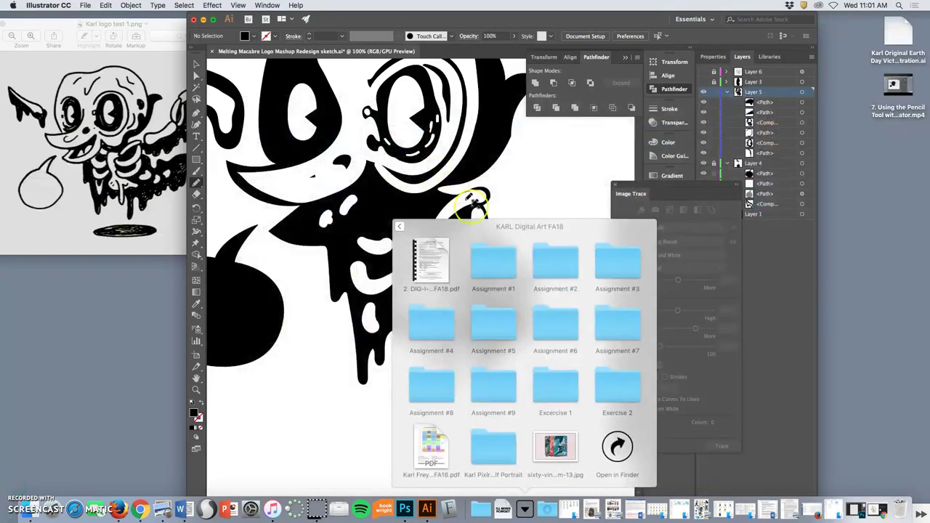
pyautogui.click(554, 335)
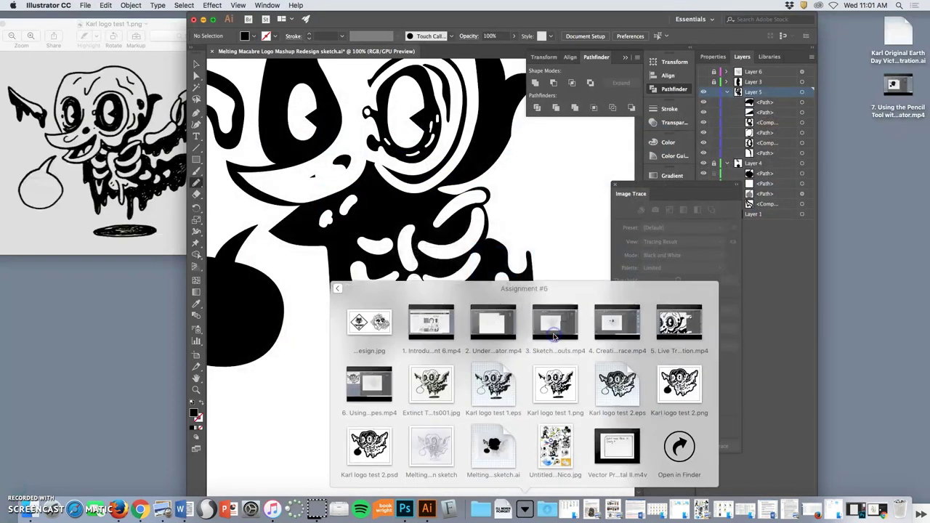
pyautogui.click(678, 445)
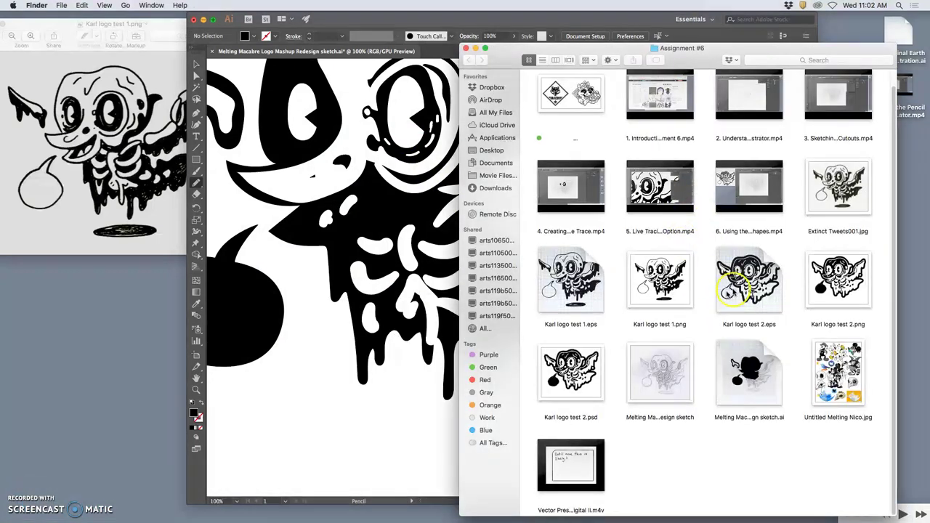
pyautogui.doubleClick(588, 287)
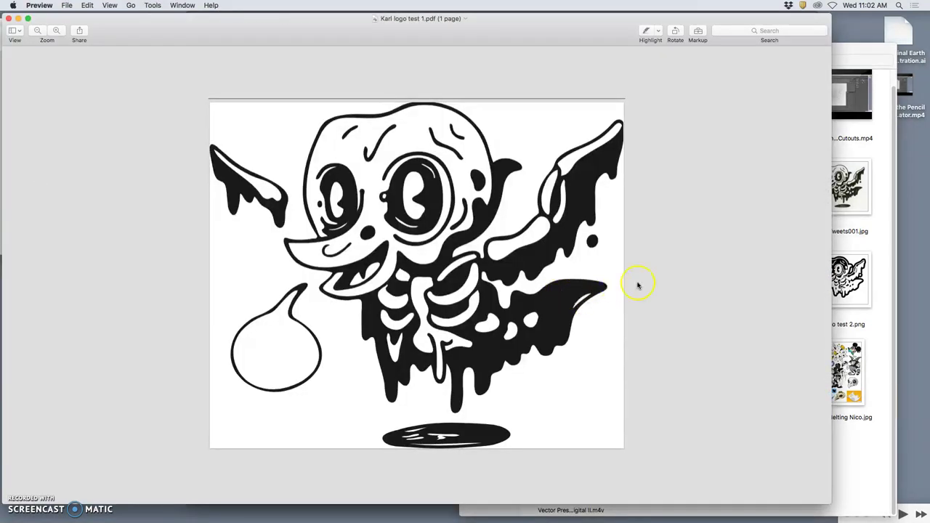
# Step: Shrink the reference window to sit beside the artwork and examine the finished character's line work and details
pyautogui.moveTo(831, 496); pyautogui.dragTo(287, 460)
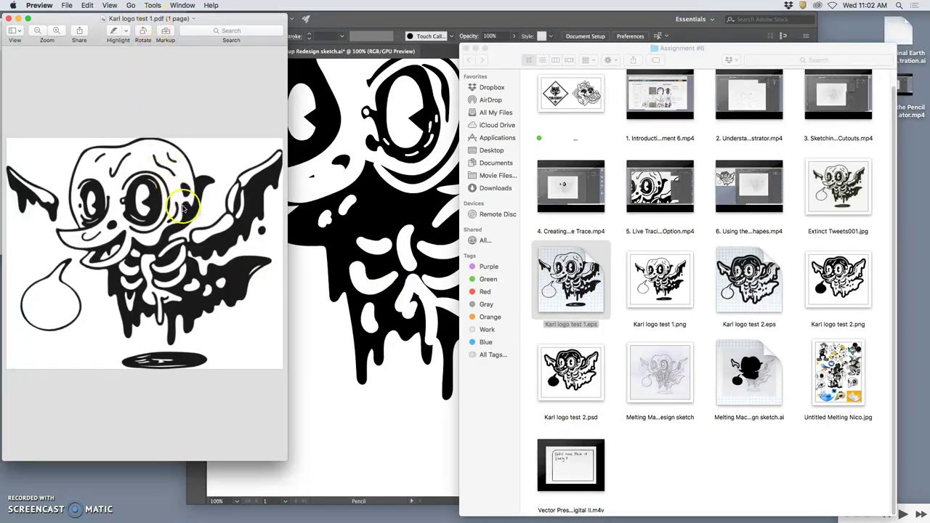
pyautogui.scroll(3, 178, 196)
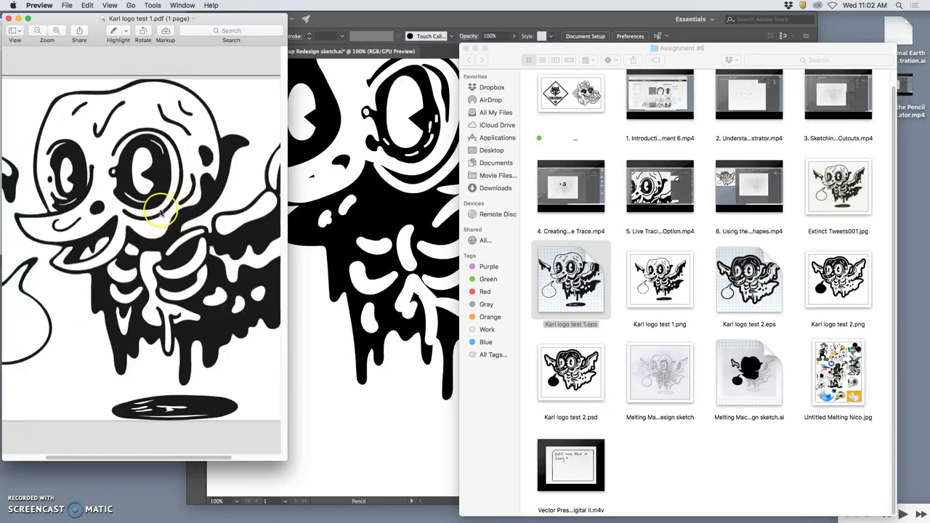
pyautogui.scroll(-3, 161, 212)
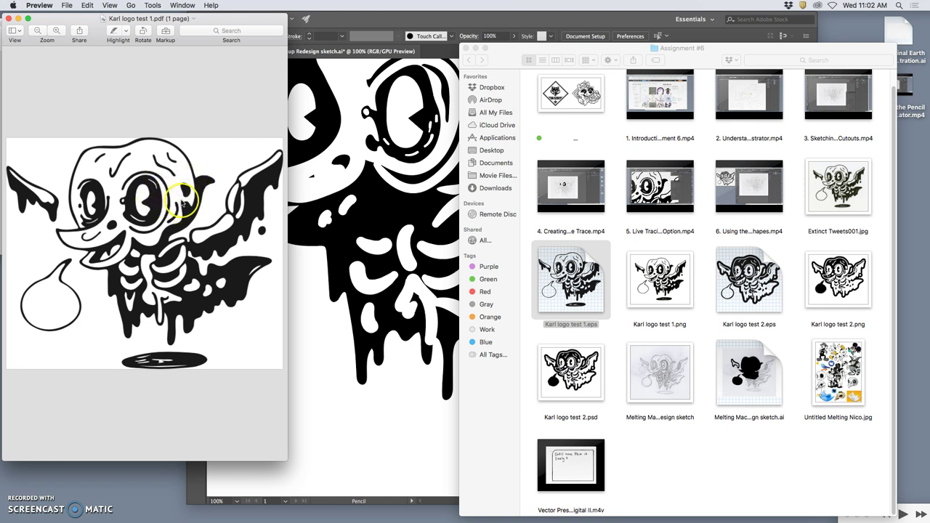
pyautogui.press('super+minus')
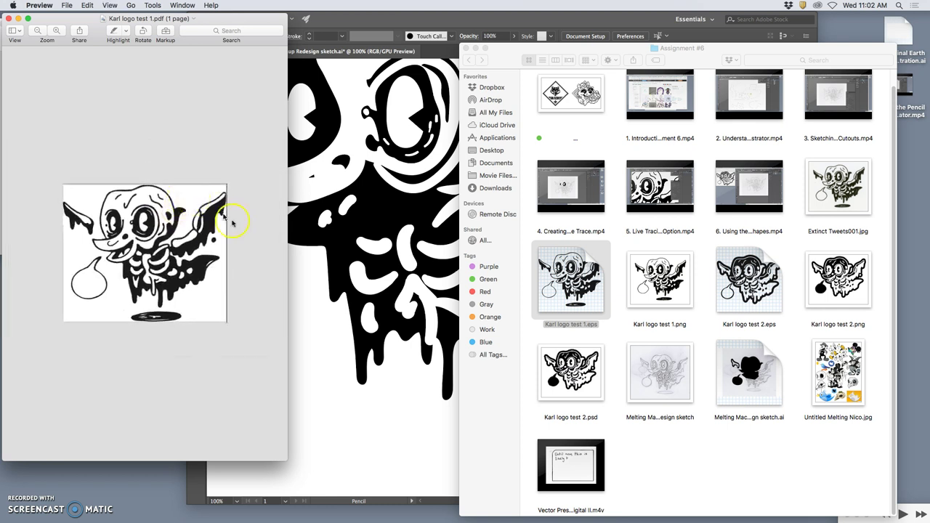
pyautogui.press('super+plus')
pyautogui.press('super+plus')
pyautogui.press('super+plus')
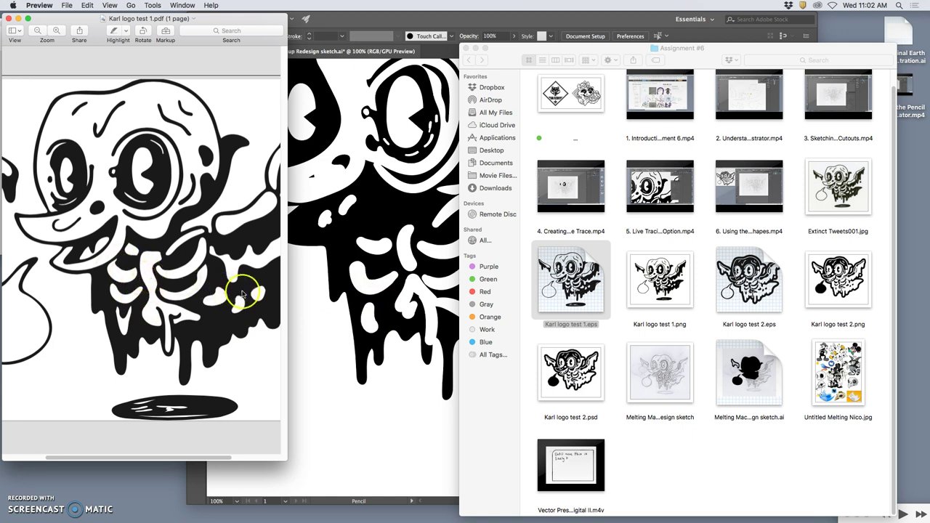
# Step: Switch back to Illustrator and set the Blob Brush tool to a 36 pt size with 27 pt pressure variation
pyautogui.click(382, 283)
pyautogui.press('super+minus')
pyautogui.press('super+minus')
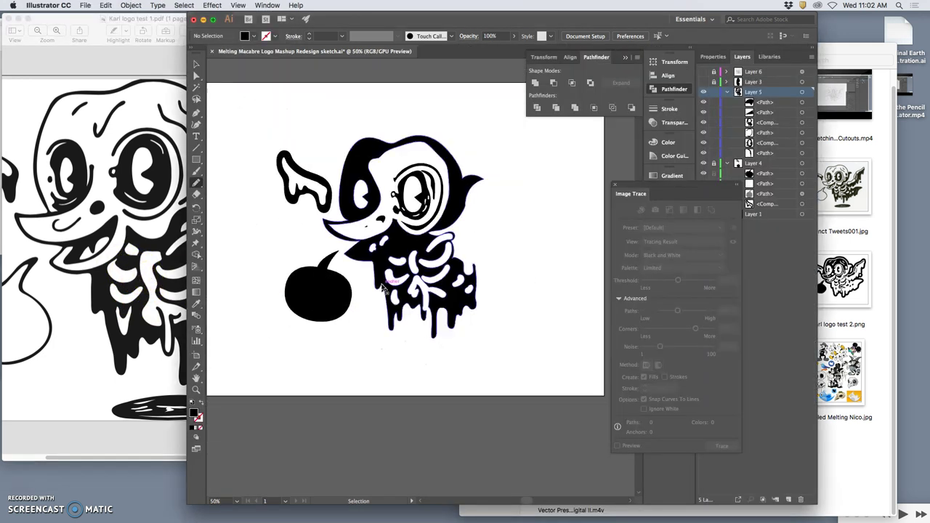
pyautogui.click(587, 150)
pyautogui.moveTo(197, 171); pyautogui.dragTo(232, 177)
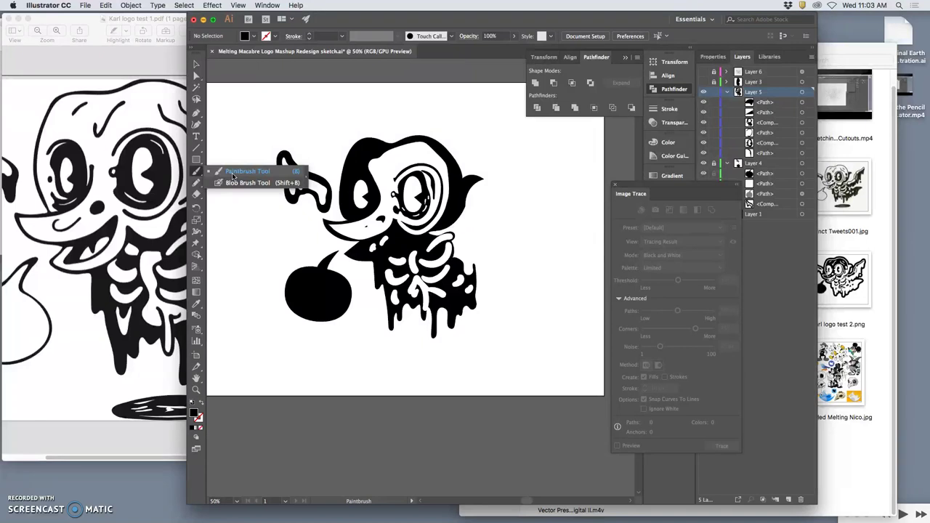
pyautogui.click(245, 182)
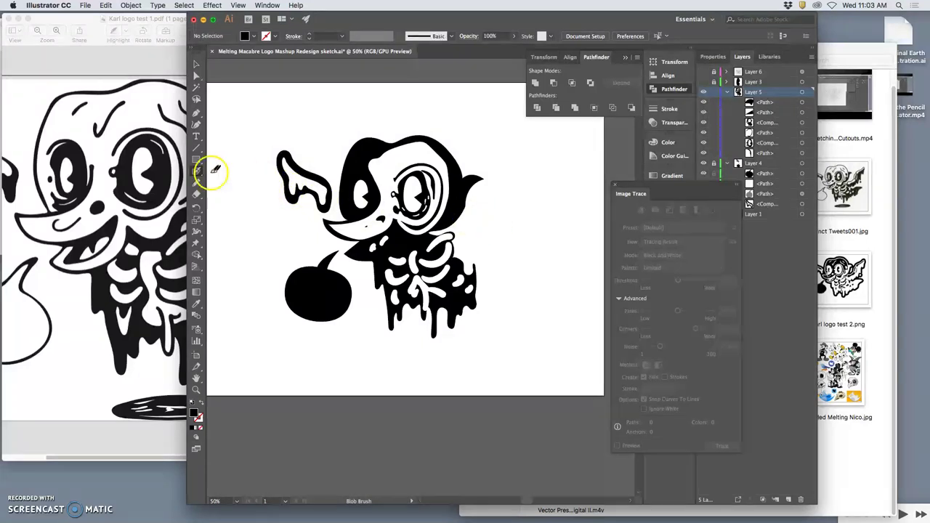
pyautogui.doubleClick(198, 171)
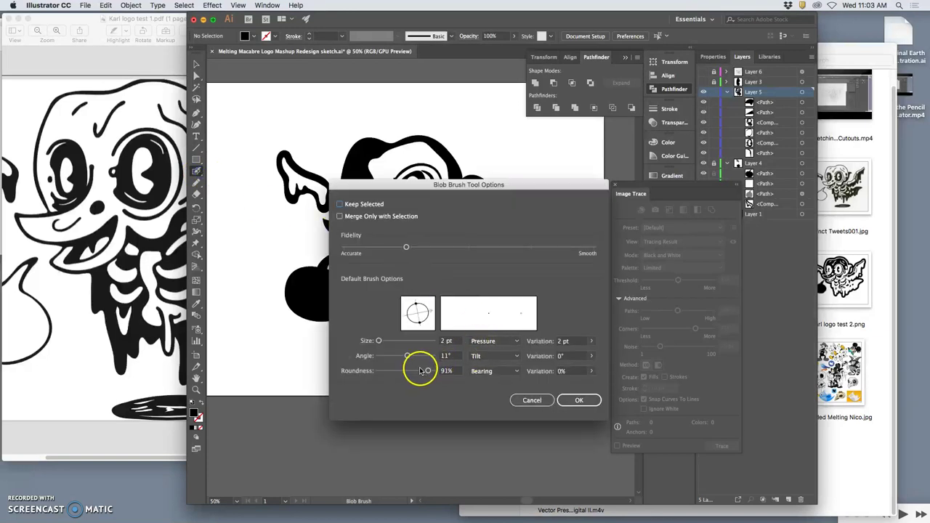
pyautogui.moveTo(379, 341)
pyautogui.mouseDown()
pyautogui.moveTo(398, 342)
pyautogui.moveTo(388, 342)
pyautogui.mouseUp()
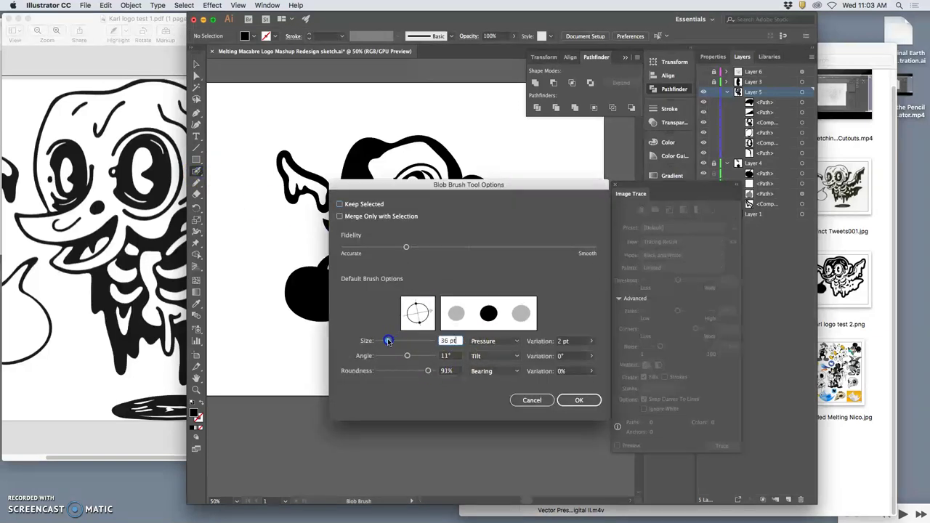
pyautogui.click(592, 341)
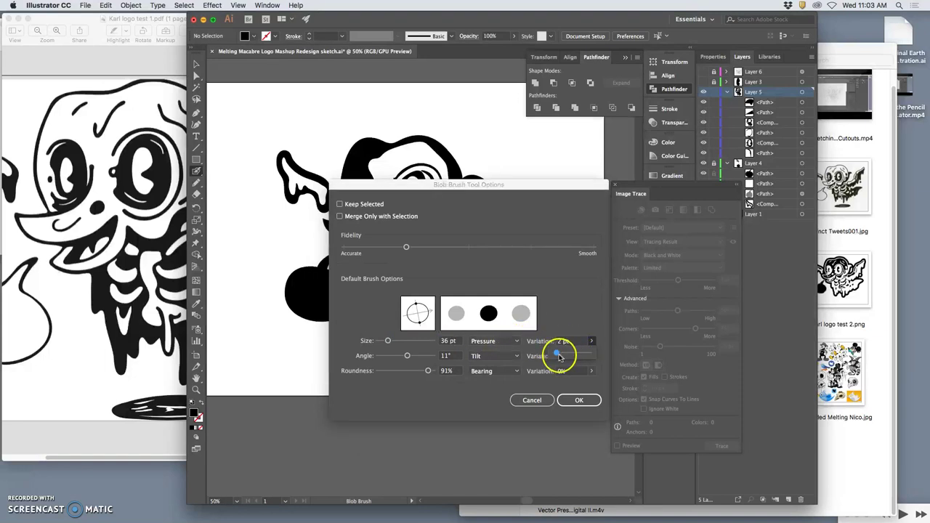
pyautogui.moveTo(560, 356); pyautogui.dragTo(581, 355)
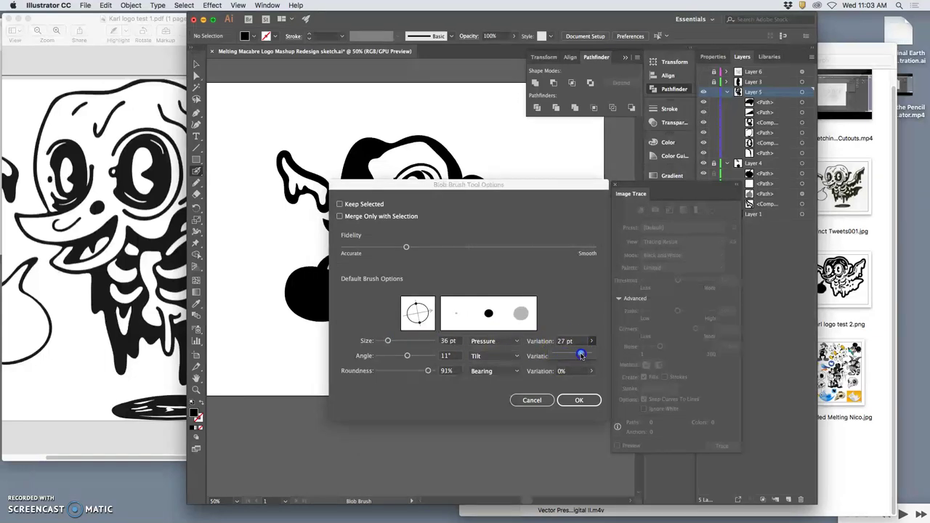
pyautogui.click(585, 399)
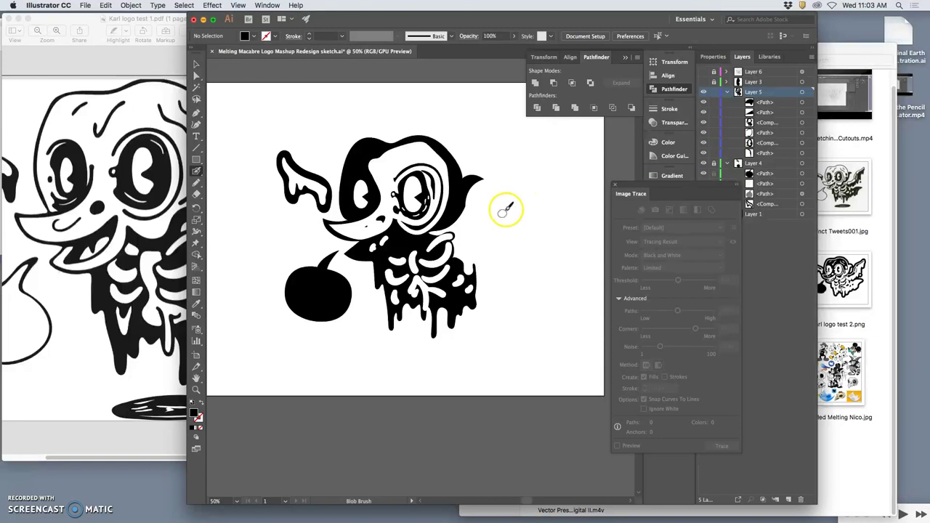
# Step: Paint branching test strokes with the Blob Brush in the empty area beside the body, and undo them all
pyautogui.moveTo(494, 230)
pyautogui.mouseDown()
pyautogui.moveTo(529, 244)
pyautogui.moveTo(541, 265)
pyautogui.moveTo(539, 299)
pyautogui.mouseUp()
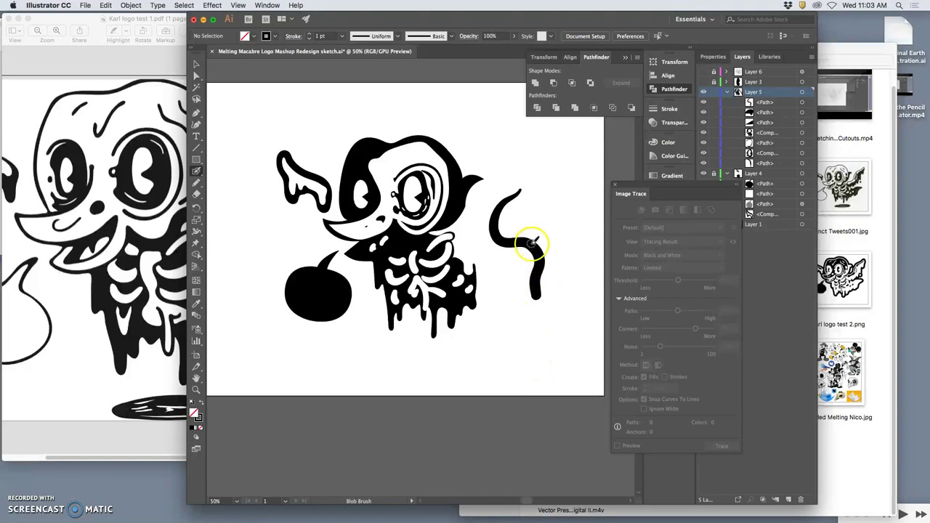
pyautogui.moveTo(535, 228); pyautogui.dragTo(534, 195)
pyautogui.moveTo(534, 250)
pyautogui.mouseDown()
pyautogui.moveTo(559, 223)
pyautogui.moveTo(537, 271)
pyautogui.moveTo(494, 260)
pyautogui.moveTo(545, 291)
pyautogui.moveTo(536, 266)
pyautogui.mouseUp()
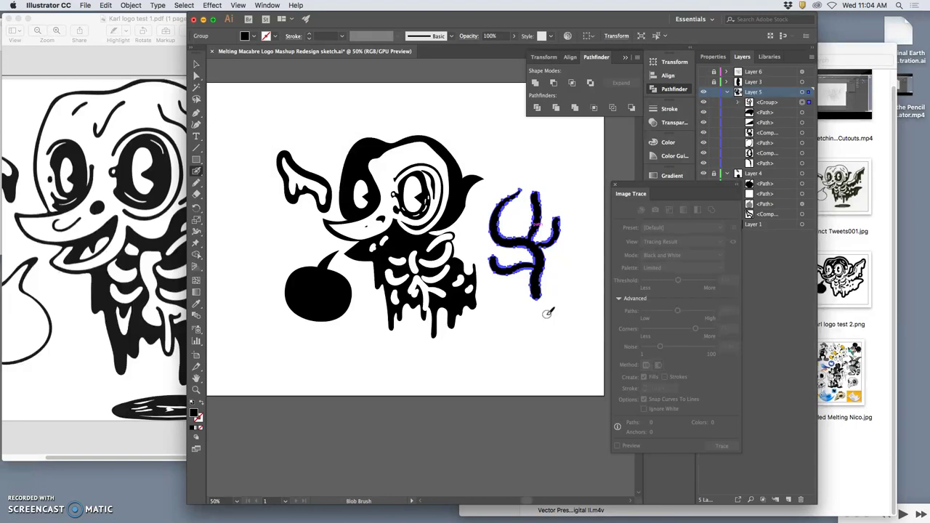
pyautogui.press('super+z')
pyautogui.press('super+z')
pyautogui.press('super+z')
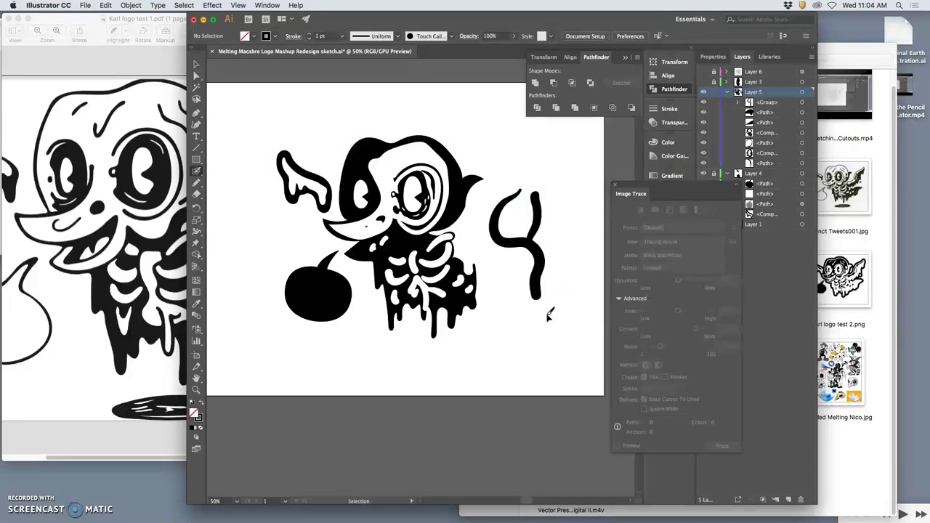
pyautogui.press('super+z')
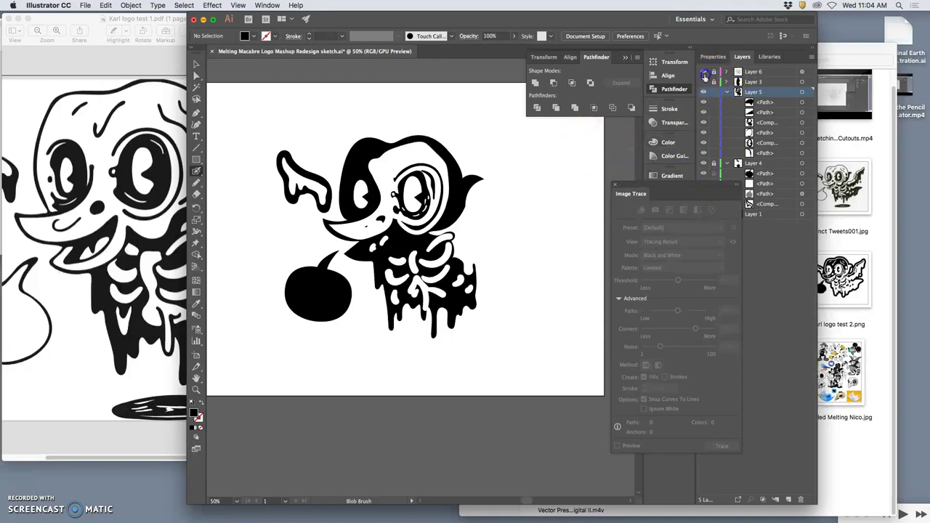
# Step: Show the faded sketch and ink the raised wing's bone shapes, tip and dripping lower edge with the Blob Brush
pyautogui.click(703, 82)
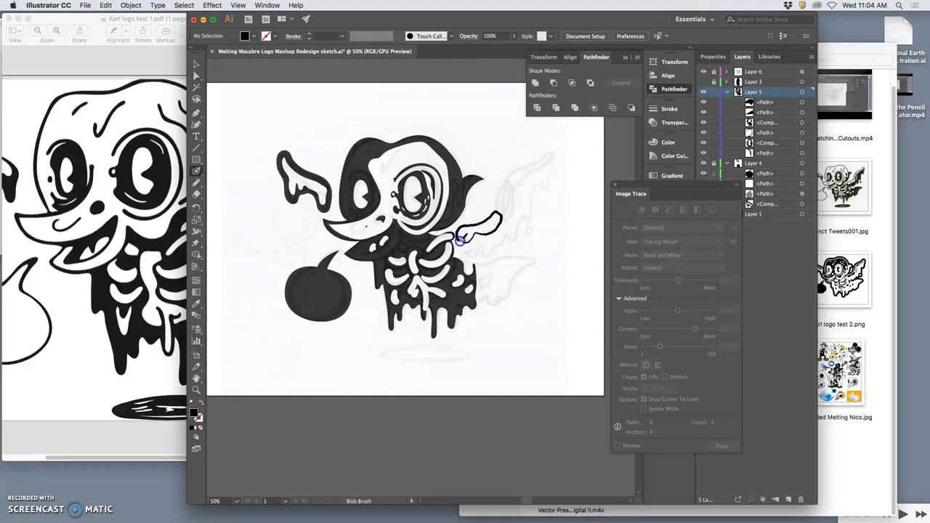
pyautogui.moveTo(474, 234); pyautogui.dragTo(472, 237)
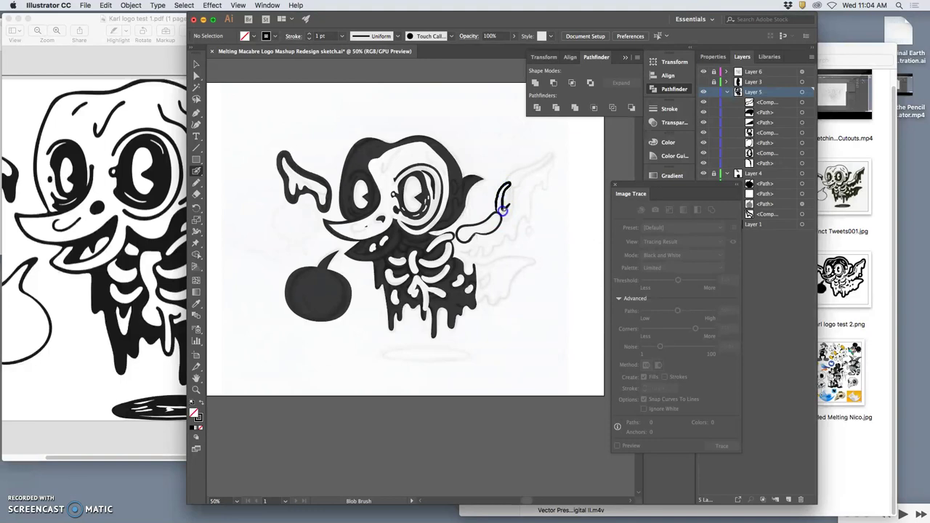
pyautogui.moveTo(511, 194)
pyautogui.mouseDown()
pyautogui.moveTo(519, 192)
pyautogui.moveTo(501, 217)
pyautogui.mouseUp()
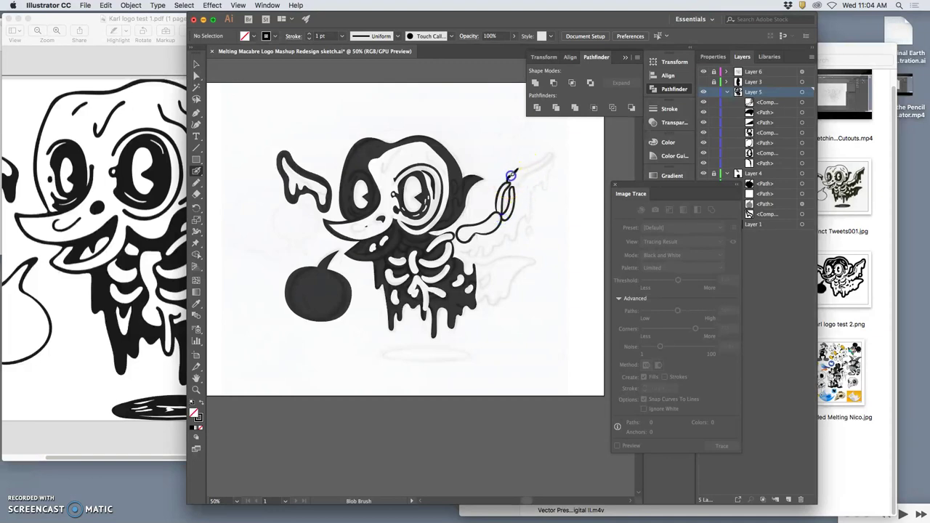
pyautogui.moveTo(522, 171); pyautogui.dragTo(538, 162)
pyautogui.moveTo(516, 189); pyautogui.dragTo(514, 190)
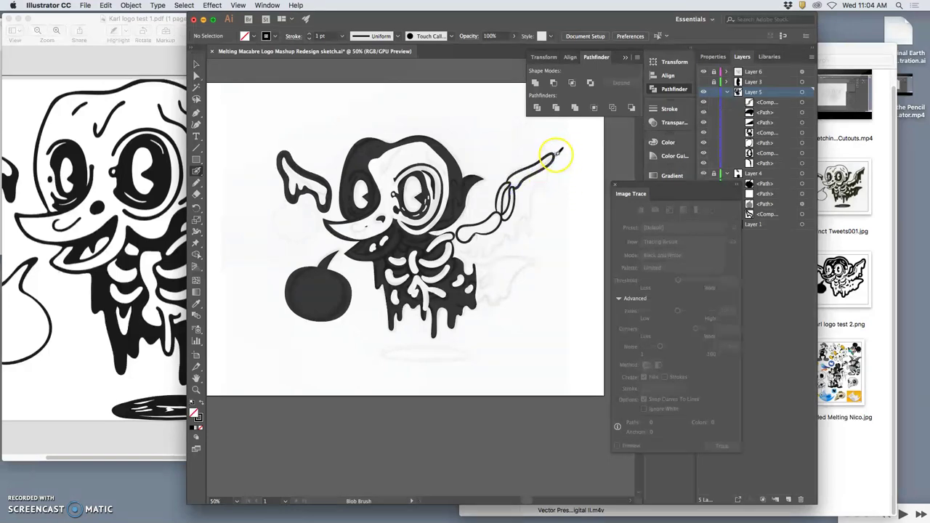
pyautogui.moveTo(558, 153); pyautogui.dragTo(557, 156)
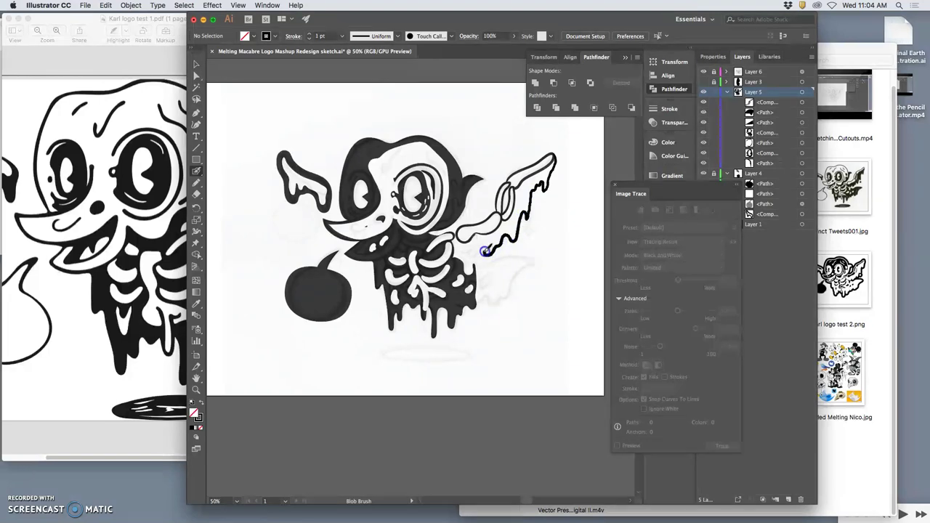
pyautogui.moveTo(486, 251); pyautogui.dragTo(468, 253)
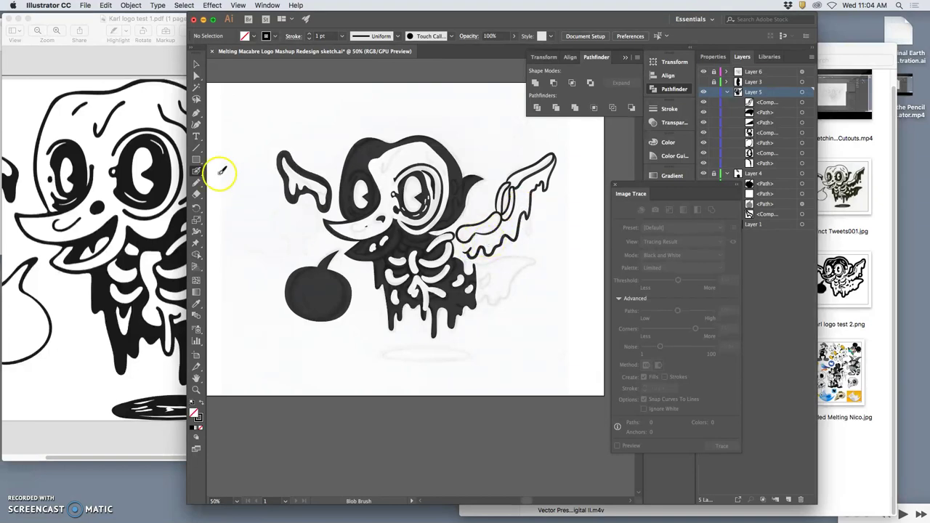
# Step: Set the Blob Brush fidelity to the midpoint between Accurate and Smooth
pyautogui.doubleClick(198, 171)
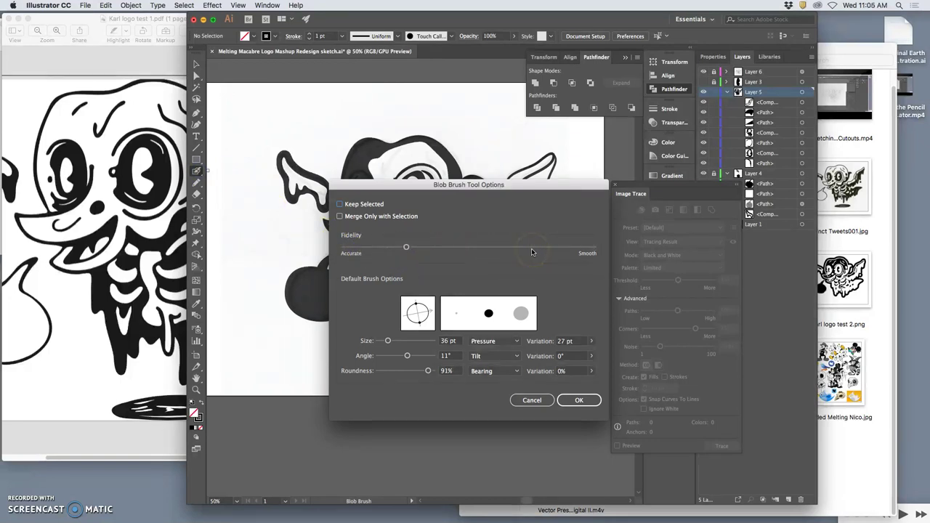
pyautogui.click(476, 248)
pyautogui.click(584, 398)
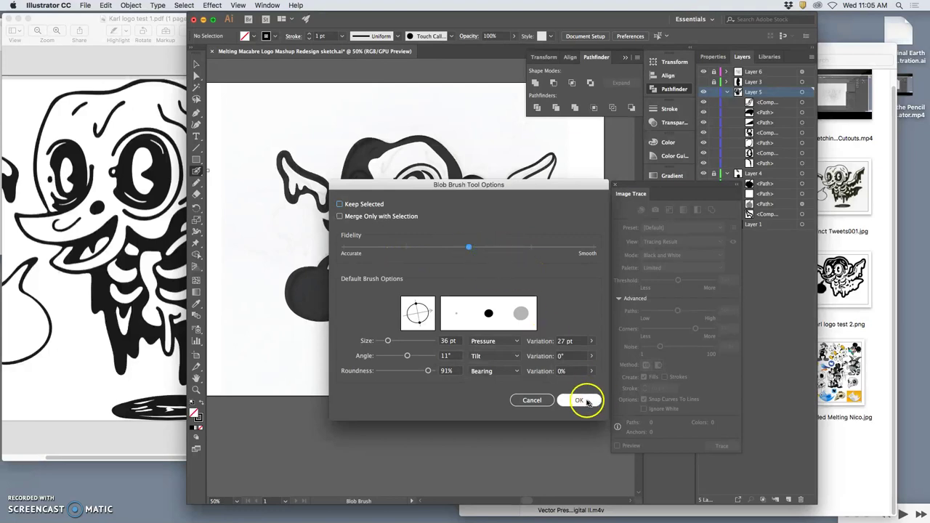
# Step: Thicken the thin spots in the wing's drip end and along the bone's lower contour with short Blob Brush strokes
pyautogui.scroll(5, 533, 264)
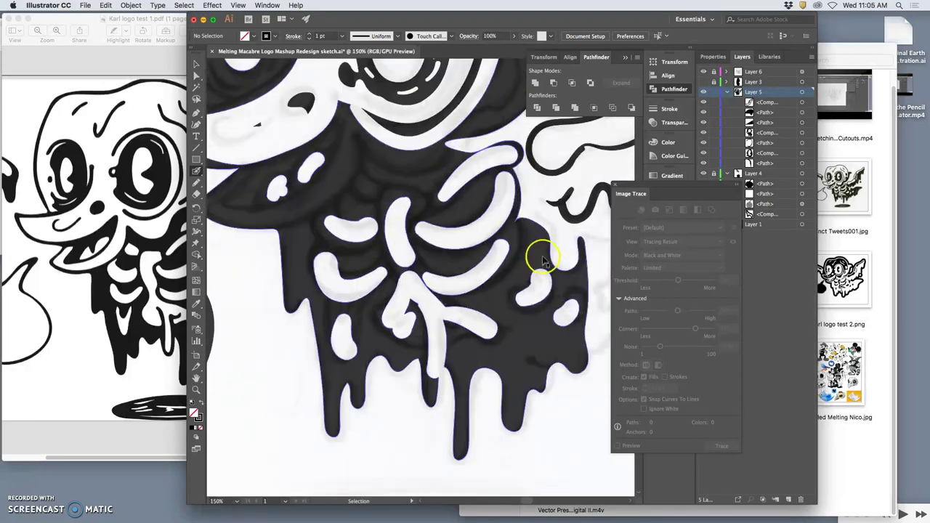
pyautogui.hscroll(2, 541, 250)
pyautogui.scroll(5, 538, 243)
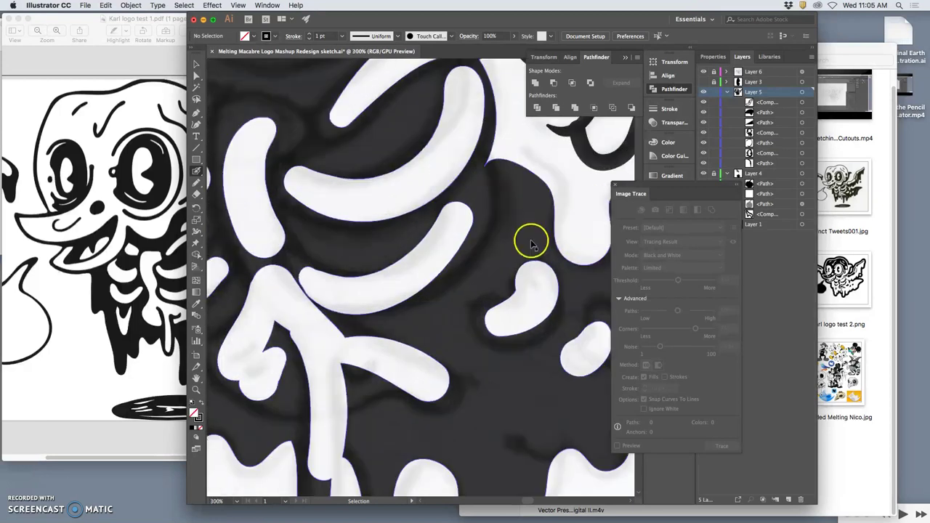
pyautogui.scroll(3, 534, 237)
pyautogui.hscroll(3, 535, 237)
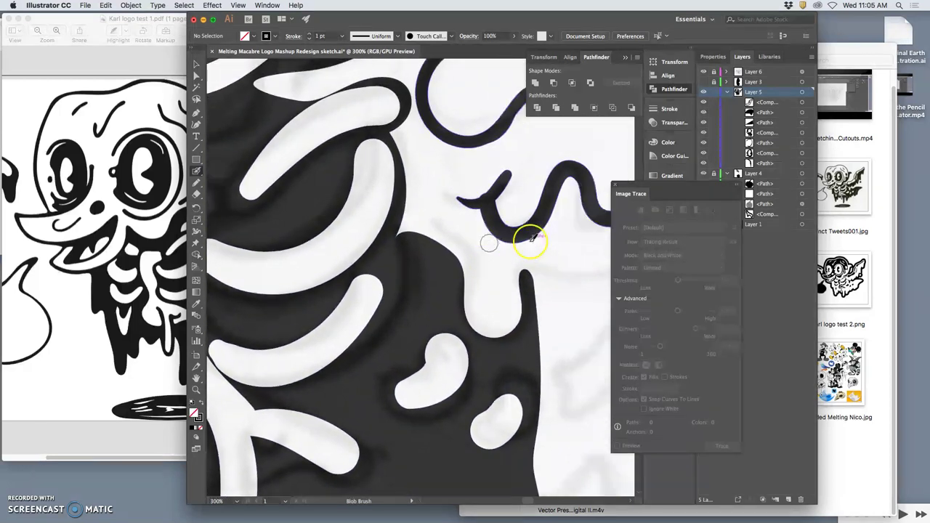
pyautogui.scroll(1, 529, 241)
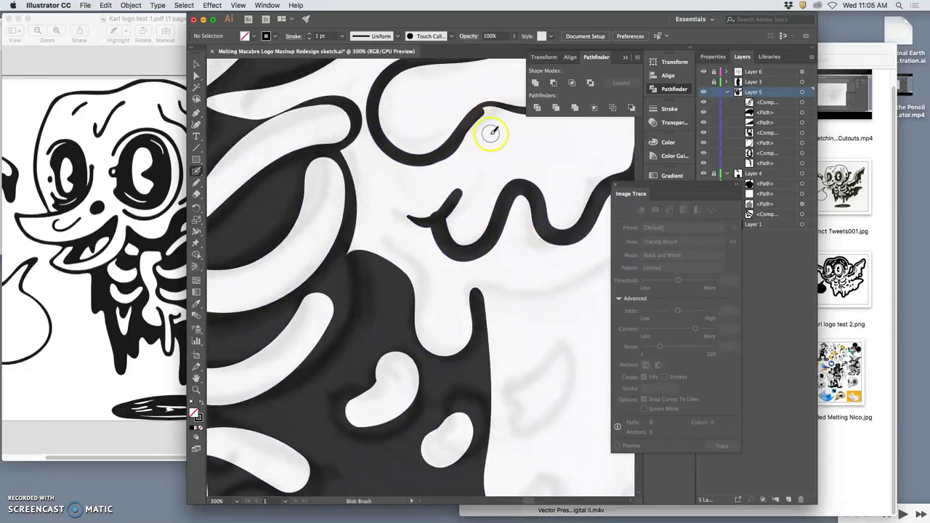
pyautogui.moveTo(420, 219)
pyautogui.mouseDown()
pyautogui.moveTo(400, 210)
pyautogui.moveTo(436, 217)
pyautogui.moveTo(459, 194)
pyautogui.mouseUp()
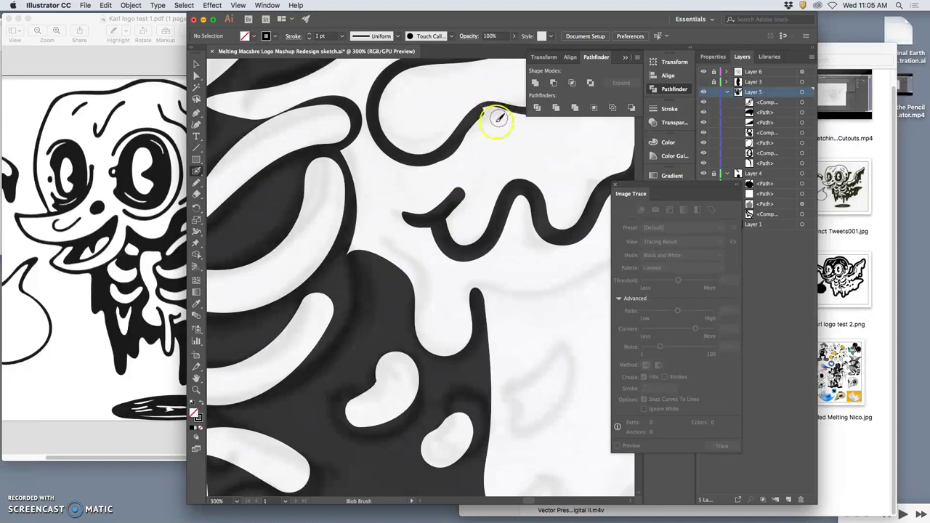
pyautogui.moveTo(475, 118); pyautogui.dragTo(554, 111)
pyautogui.press('space')
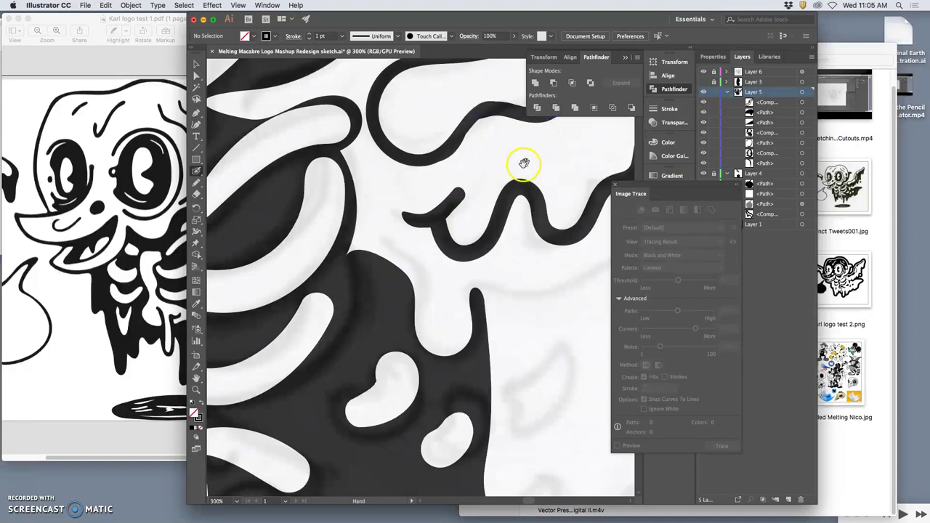
pyautogui.moveTo(521, 164); pyautogui.dragTo(435, 225)
pyautogui.moveTo(427, 171); pyautogui.dragTo(474, 158)
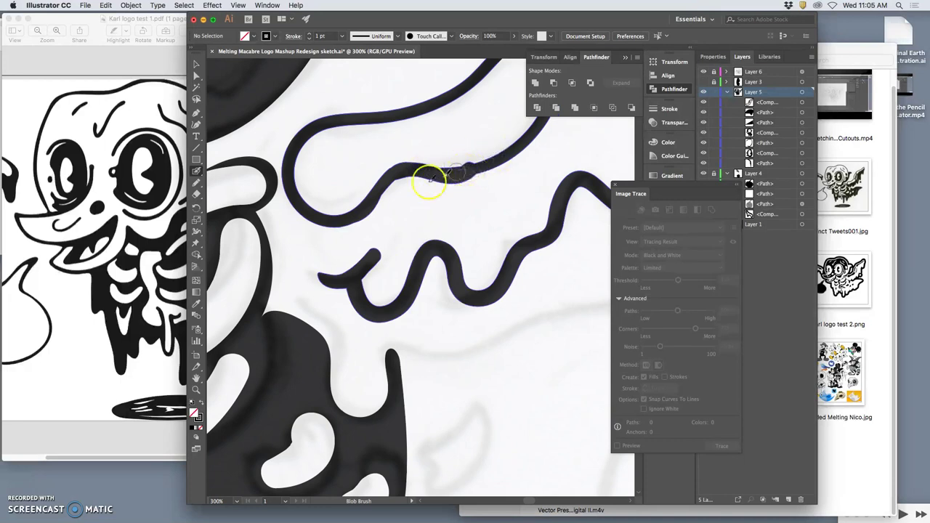
# Step: Select the wing line work and even out the bump on the bone's lower contour with the Smooth and Pencil tools
pyautogui.click(197, 183)
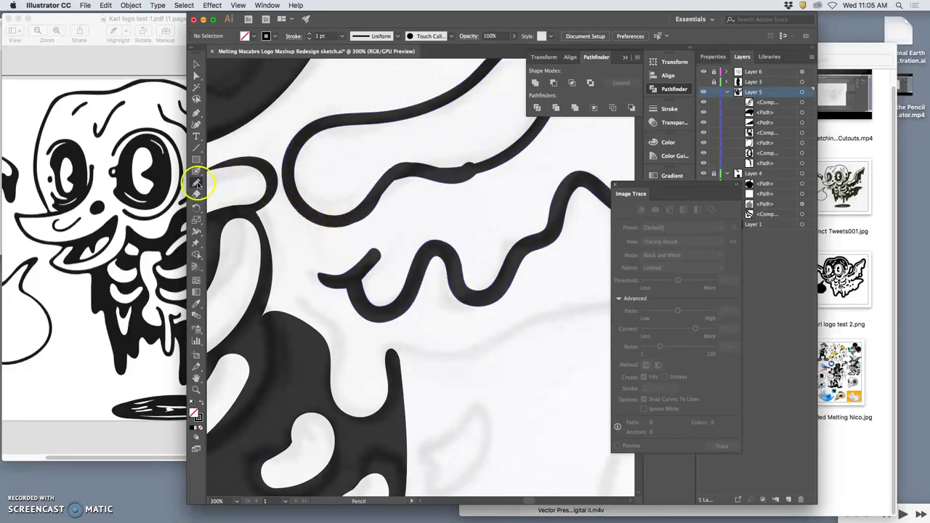
pyautogui.moveTo(197, 183); pyautogui.dragTo(228, 204)
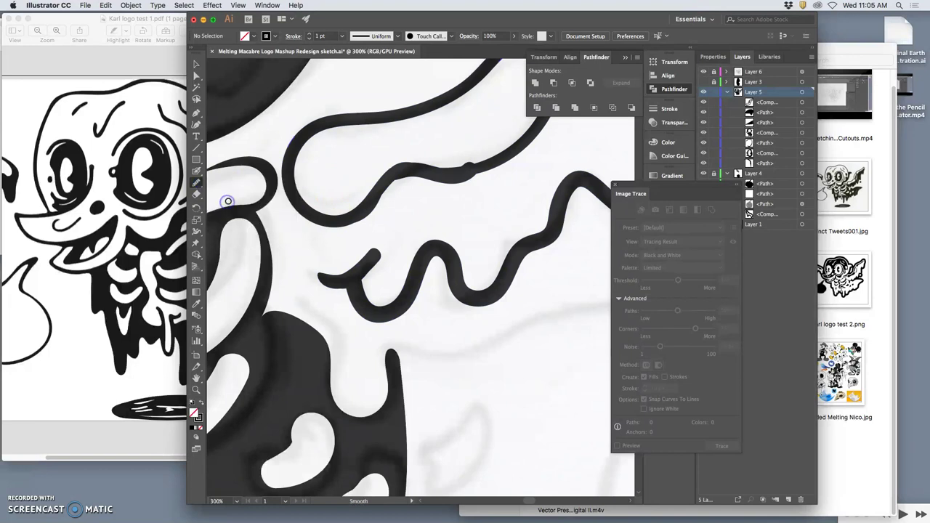
pyautogui.keyDown('super'); pyautogui.click(377, 195); pyautogui.keyUp('super')
pyautogui.moveTo(430, 170)
pyautogui.mouseDown()
pyautogui.moveTo(421, 161)
pyautogui.moveTo(487, 151)
pyautogui.moveTo(460, 179)
pyautogui.moveTo(390, 197)
pyautogui.moveTo(400, 183)
pyautogui.moveTo(382, 200)
pyautogui.mouseUp()
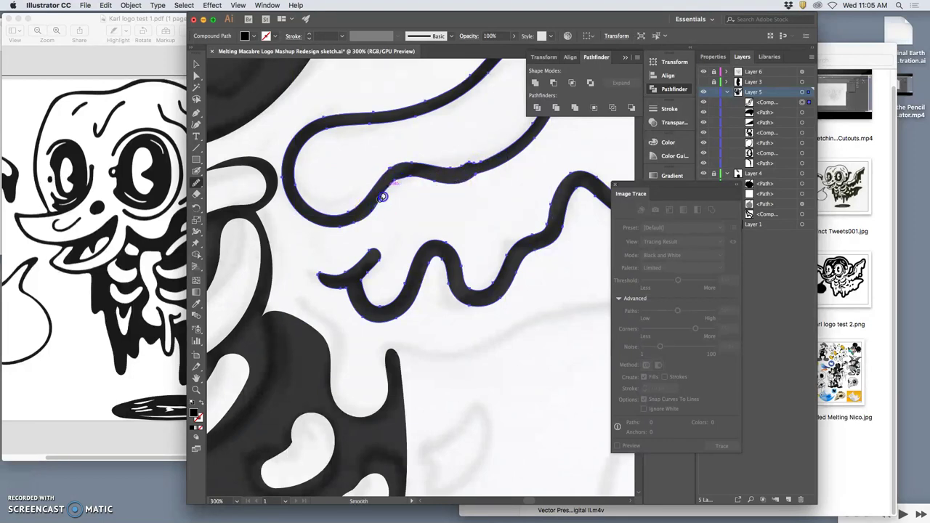
pyautogui.press('v')
pyautogui.click(196, 182)
pyautogui.click(226, 194)
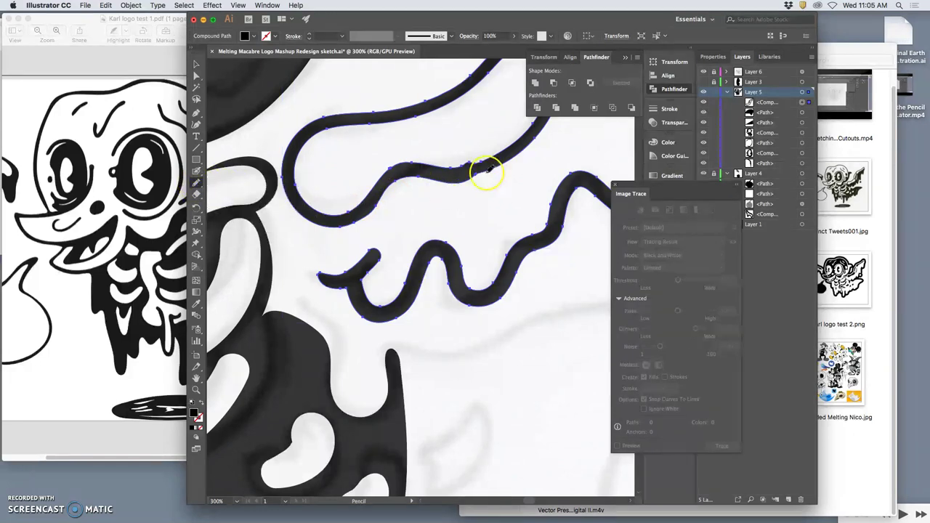
pyautogui.moveTo(484, 155)
pyautogui.mouseDown()
pyautogui.moveTo(475, 183)
pyautogui.moveTo(445, 179)
pyautogui.mouseUp()
pyautogui.moveTo(499, 166); pyautogui.dragTo(497, 167)
pyautogui.keyDown('super'); pyautogui.click(433, 218); pyautogui.keyUp('super')
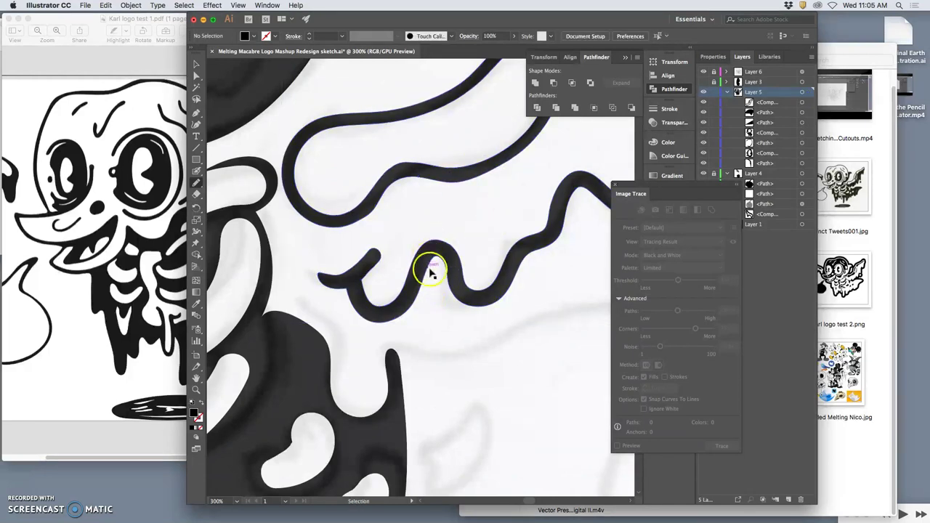
# Step: Set the Blob Brush size to 90 pt and adjust its pressure variation
pyautogui.press('super+minus')
pyautogui.press('super+minus')
pyautogui.press('super+minus')
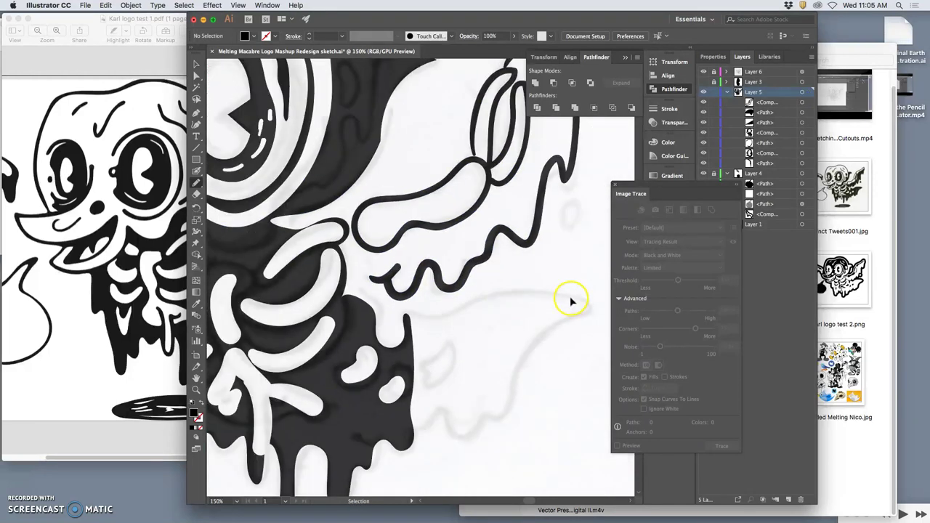
pyautogui.press('super+minus')
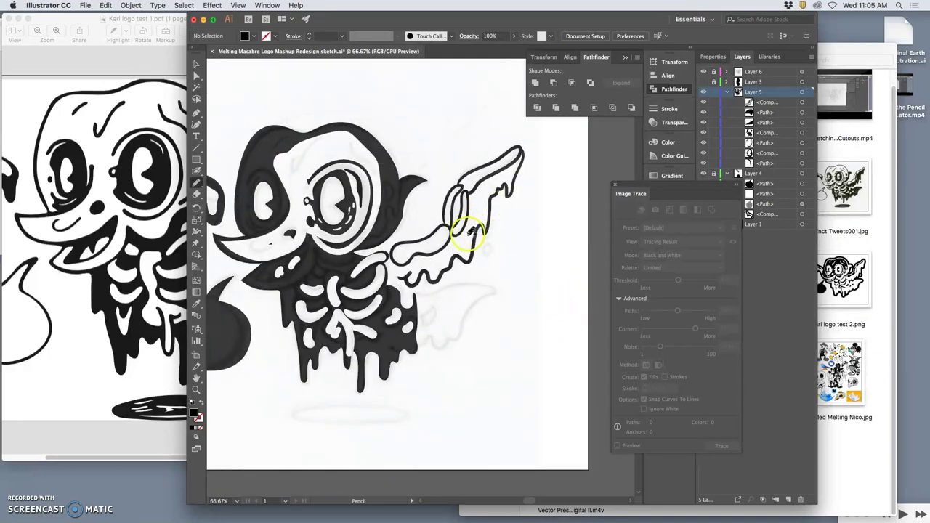
pyautogui.click(195, 172)
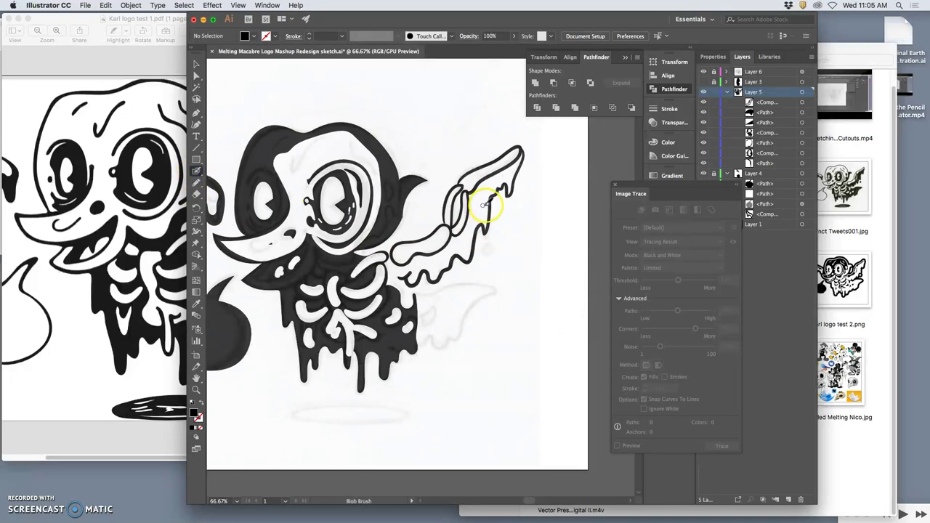
pyautogui.doubleClick(196, 171)
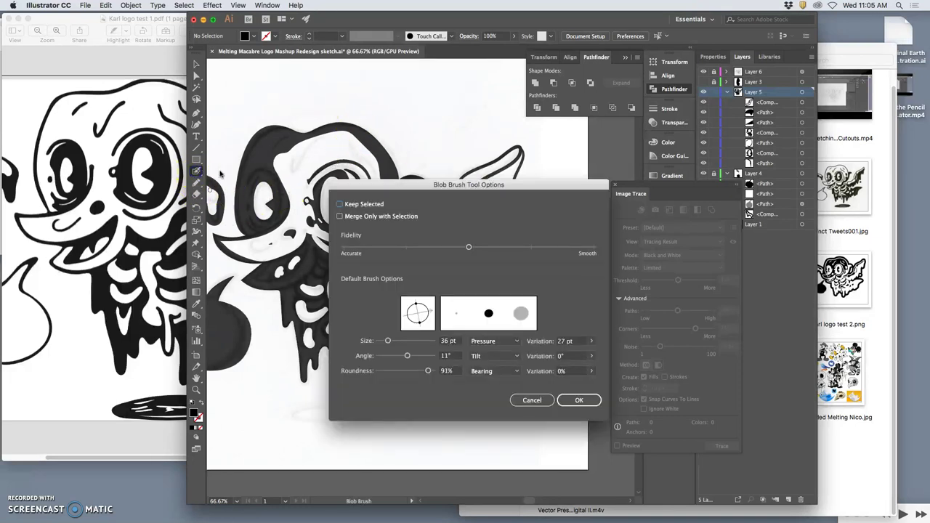
pyautogui.moveTo(388, 341); pyautogui.dragTo(403, 341)
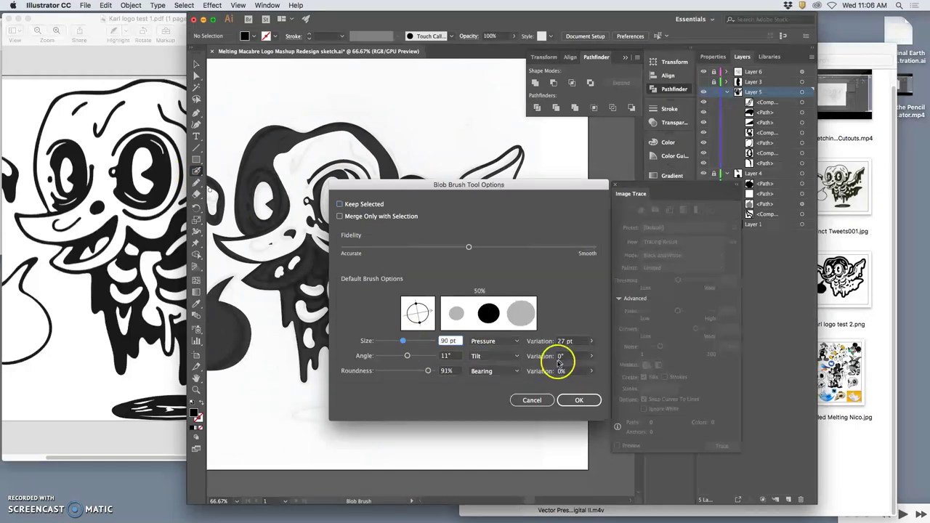
pyautogui.click(590, 341)
pyautogui.moveTo(568, 353); pyautogui.dragTo(569, 353)
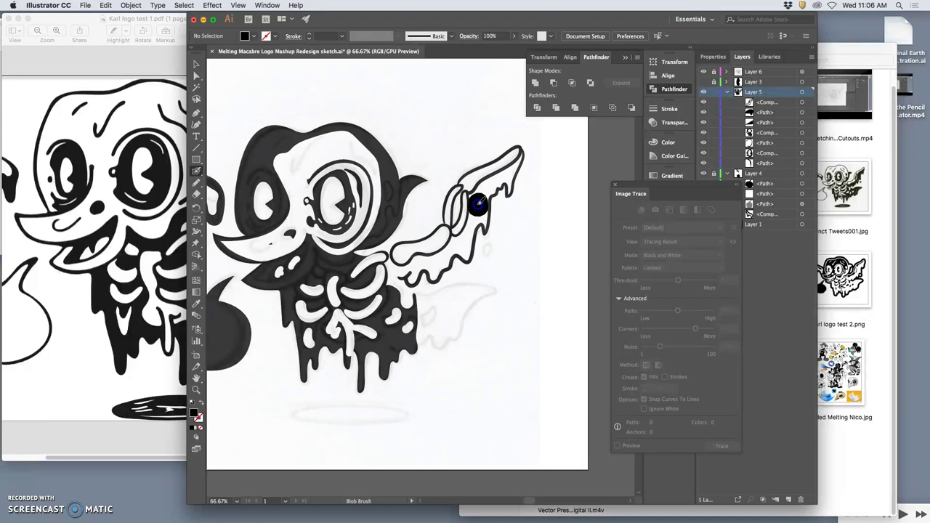
# Step: Try to fill the raised wing's upper membrane black with broad Blob Brush strokes, and undo them
pyautogui.moveTo(477, 204); pyautogui.dragTo(516, 163)
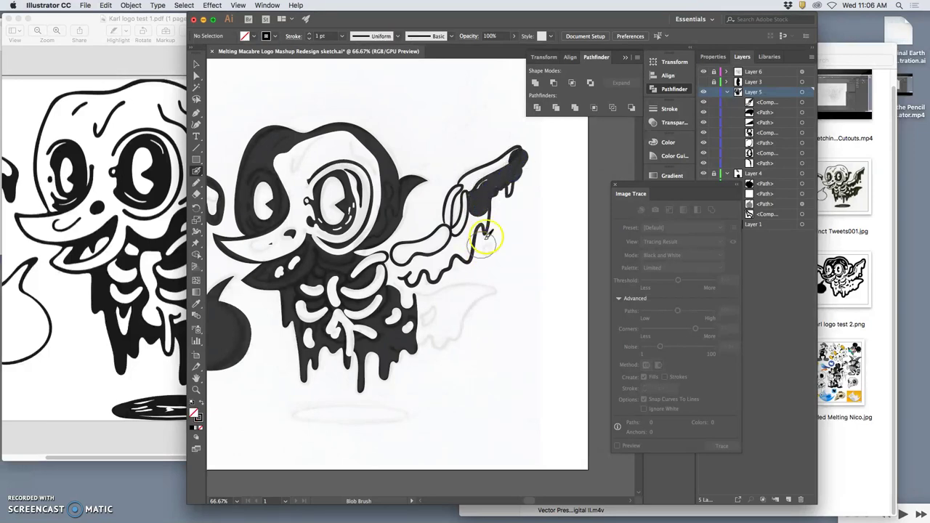
pyautogui.click(509, 184)
pyautogui.moveTo(489, 231)
pyautogui.mouseDown()
pyautogui.moveTo(473, 266)
pyautogui.moveTo(481, 229)
pyautogui.mouseUp()
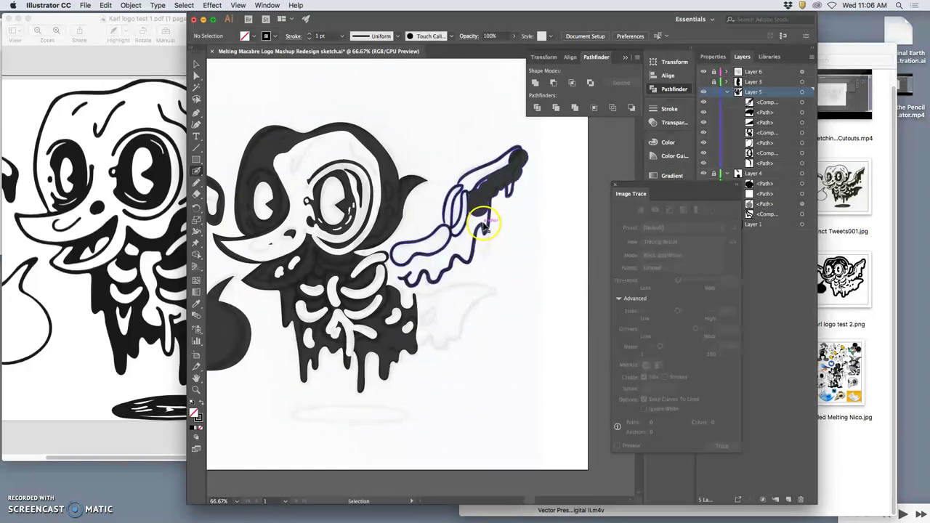
pyautogui.press('super+z')
pyautogui.press('F12')
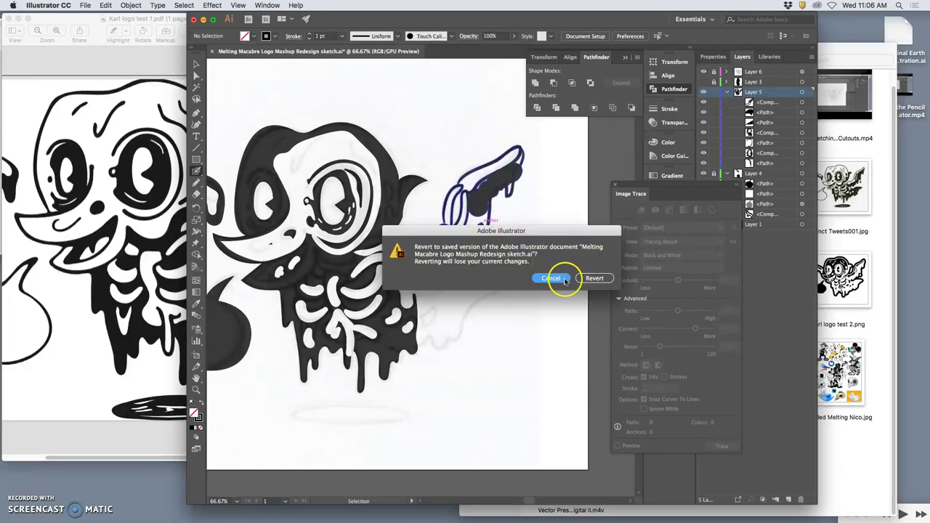
pyautogui.click(561, 279)
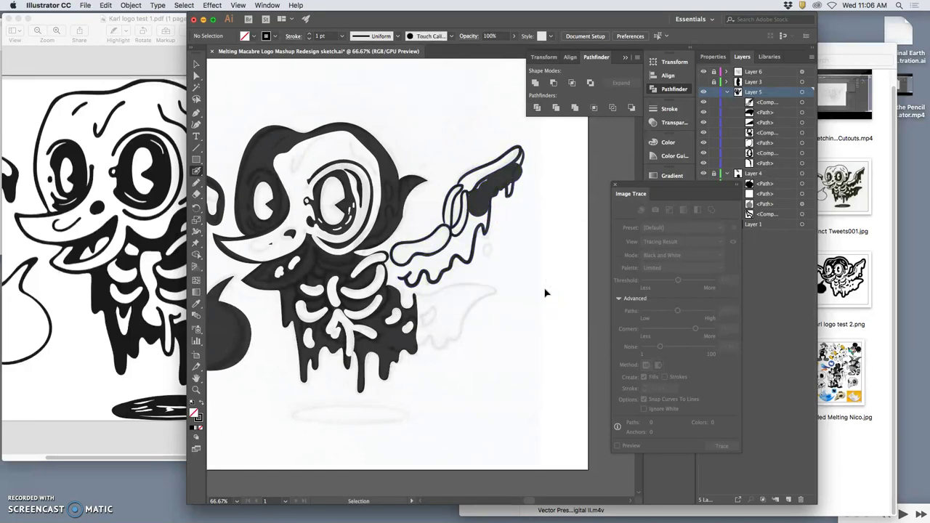
pyautogui.press('super+z')
pyautogui.press('super+z')
pyautogui.press('super+z')
# Step: Ink the lower wing's scalloped outline and the small teardrop shape inside it with the Blob Brush
pyautogui.hotkey('shift', 'b')
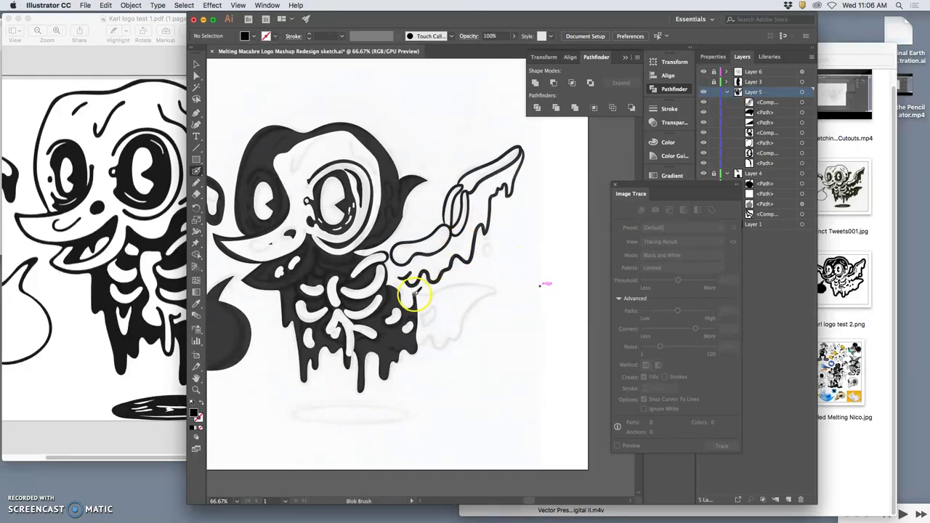
pyautogui.moveTo(464, 285); pyautogui.dragTo(489, 295)
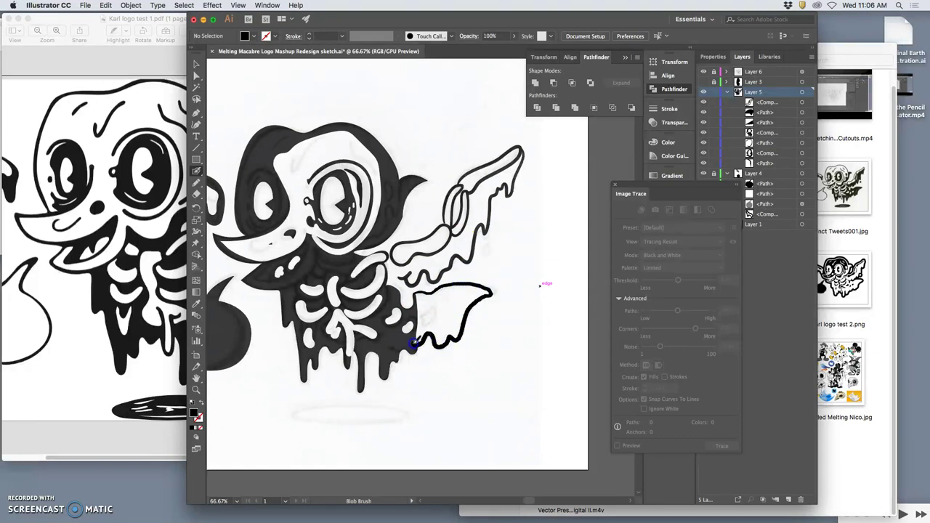
pyautogui.moveTo(415, 330)
pyautogui.mouseDown()
pyautogui.moveTo(418, 292)
pyautogui.moveTo(464, 294)
pyautogui.moveTo(458, 311)
pyautogui.moveTo(420, 311)
pyautogui.moveTo(434, 305)
pyautogui.moveTo(433, 321)
pyautogui.moveTo(421, 317)
pyautogui.moveTo(434, 301)
pyautogui.moveTo(460, 326)
pyautogui.moveTo(460, 300)
pyautogui.moveTo(457, 326)
pyautogui.moveTo(454, 310)
pyautogui.moveTo(438, 351)
pyautogui.mouseUp()
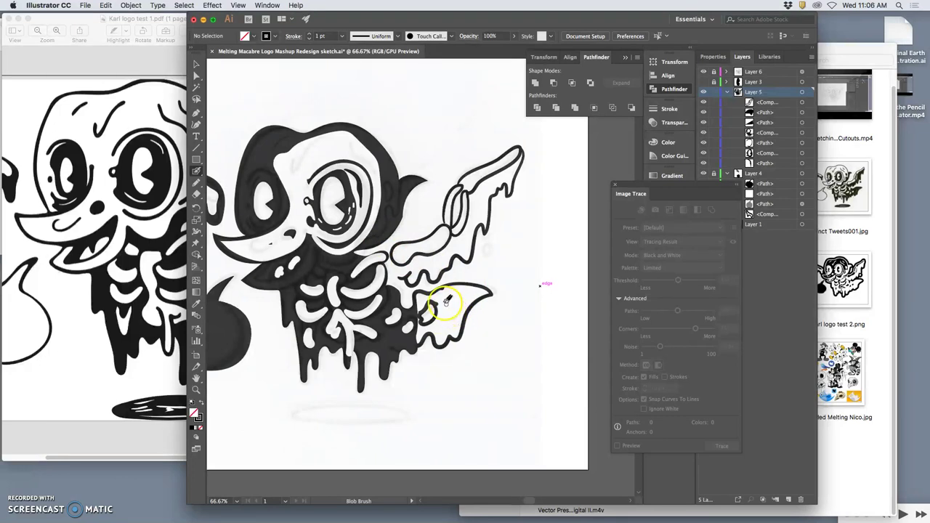
pyautogui.press('super+z')
pyautogui.moveTo(345, 21); pyautogui.dragTo(362, 21)
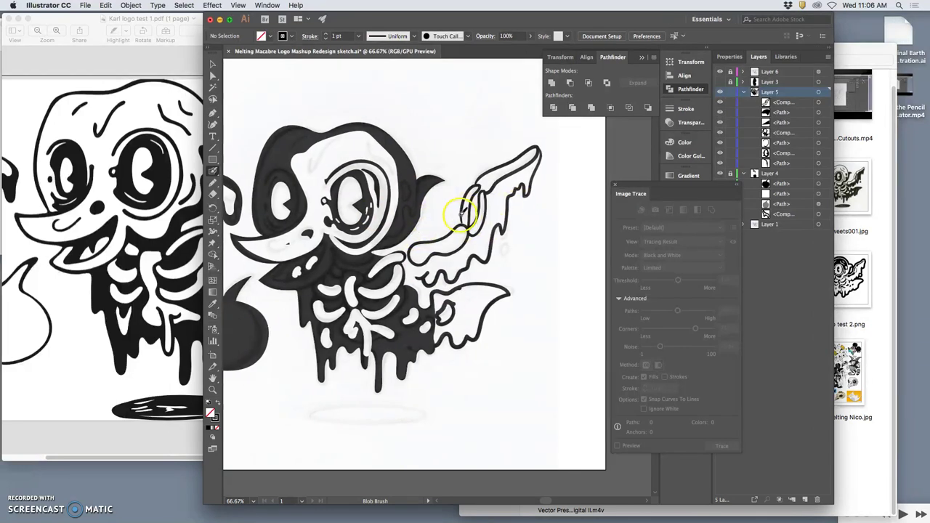
pyautogui.hscroll(-5, 461, 209)
pyautogui.hscroll(-3, 460, 210)
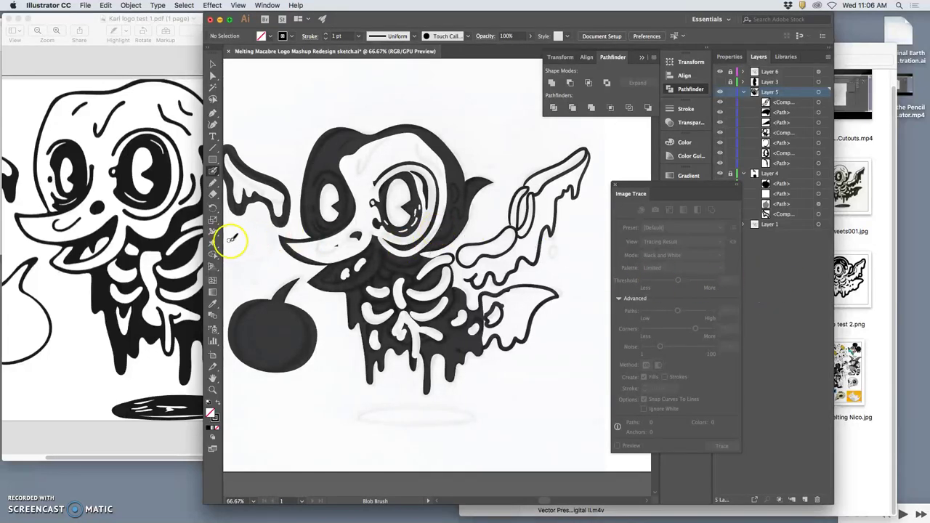
# Step: Close the PDF and PNG previews of Karl logo test 1
pyautogui.moveTo(82, 18); pyautogui.dragTo(118, 18)
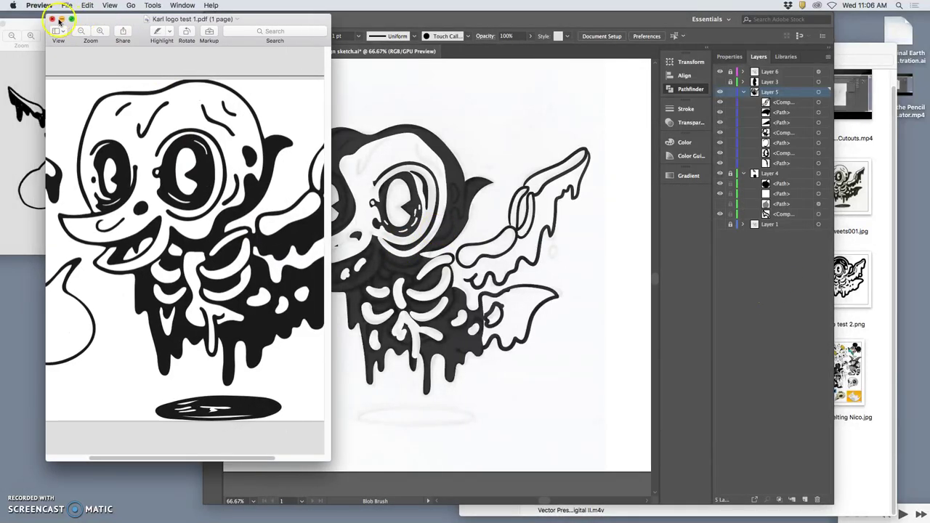
pyautogui.click(53, 18)
pyautogui.moveTo(45, 23); pyautogui.dragTo(84, 24)
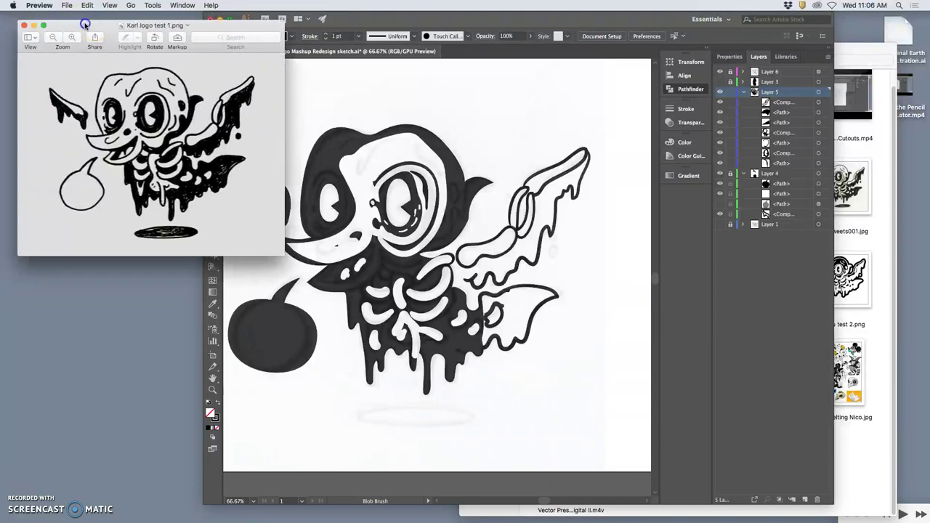
pyautogui.click(24, 26)
# Step: Open Karl logo test 2.png from the Assignment #6 folder in Preview and place its window beside the folder
pyautogui.click(871, 316)
pyautogui.click(845, 291)
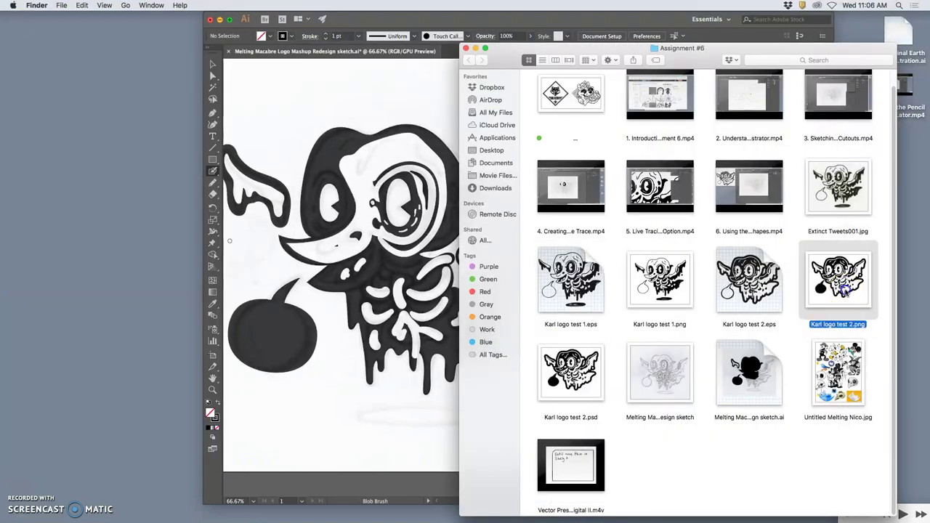
pyautogui.doubleClick(845, 291)
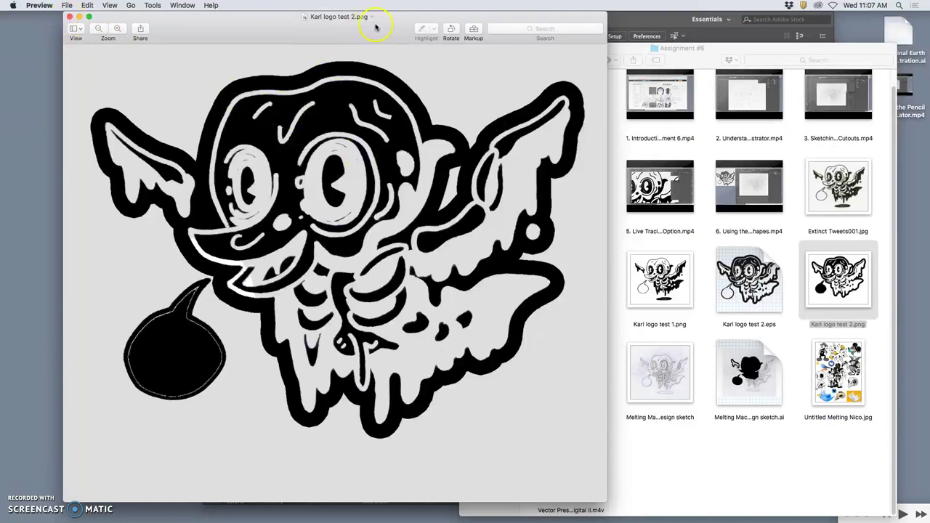
pyautogui.moveTo(375, 27); pyautogui.dragTo(311, 26)
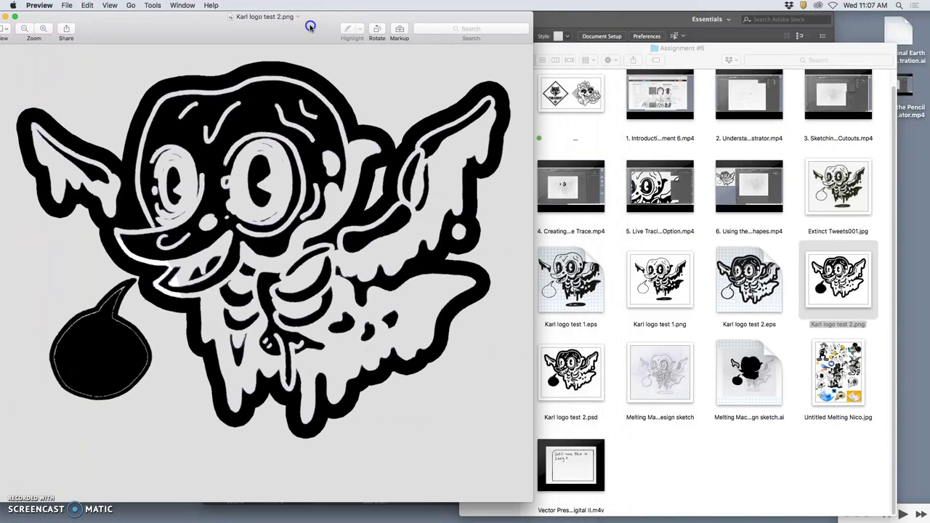
# Step: Open Karl logo test 2.eps in Preview and examine the edges of its vector shapes up close
pyautogui.click(799, 218)
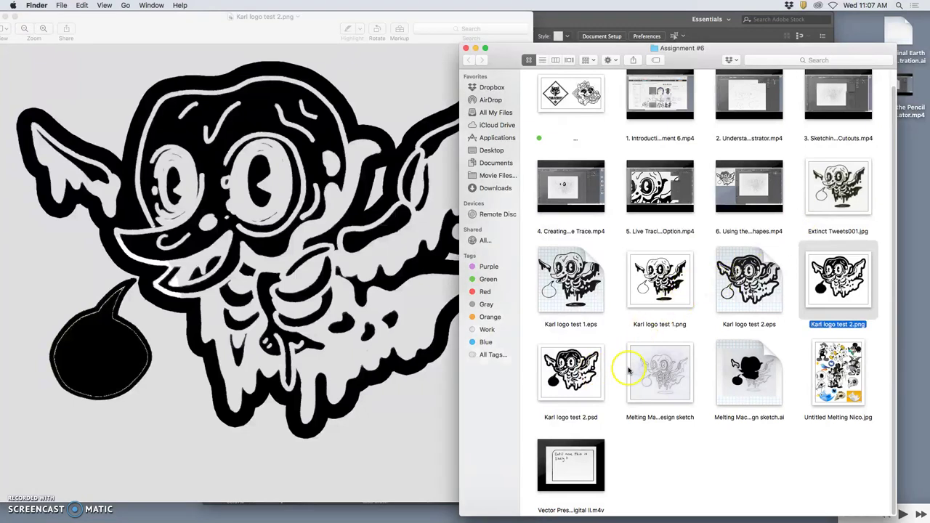
pyautogui.doubleClick(758, 284)
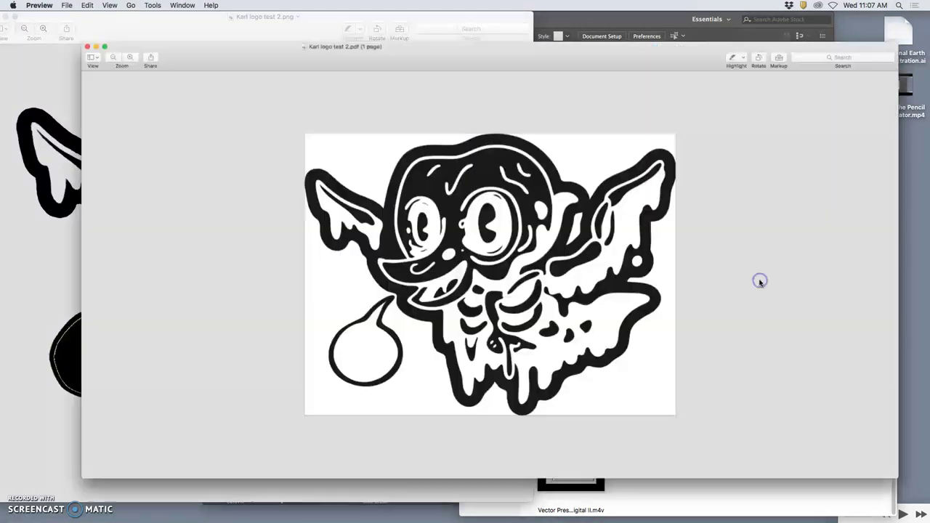
pyautogui.press('super+equal')
pyautogui.press('super+equal')
pyautogui.press('super+equal')
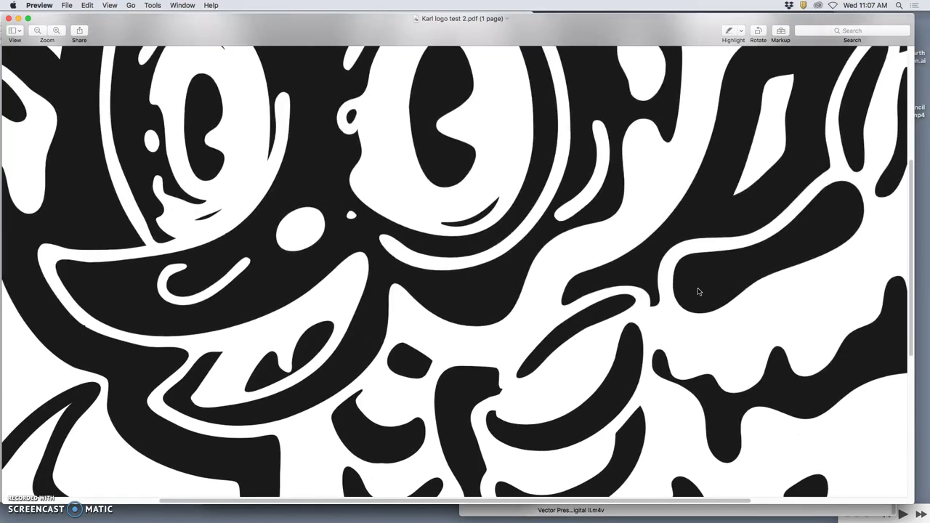
pyautogui.press('super+minus')
pyautogui.press('super+minus')
pyautogui.press('super+minus')
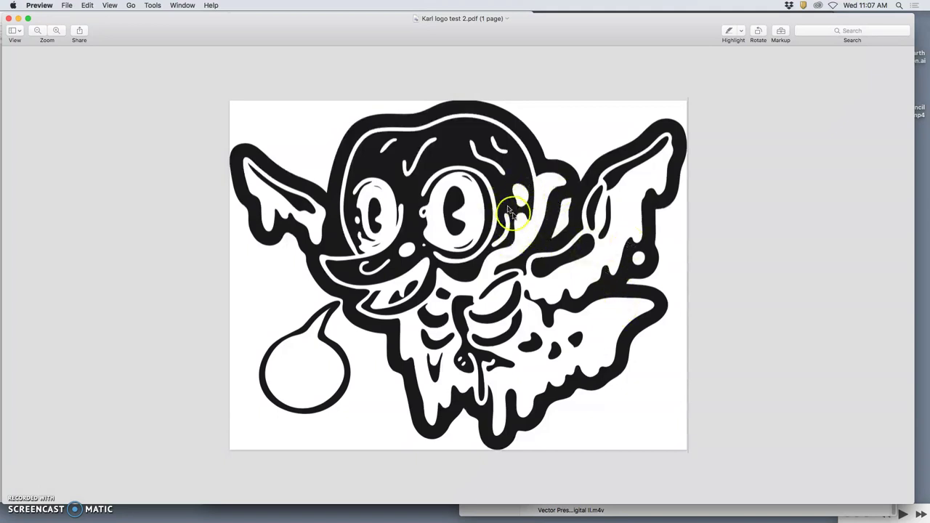
# Step: Close both Karl logo test 2 previews
pyautogui.click(9, 19)
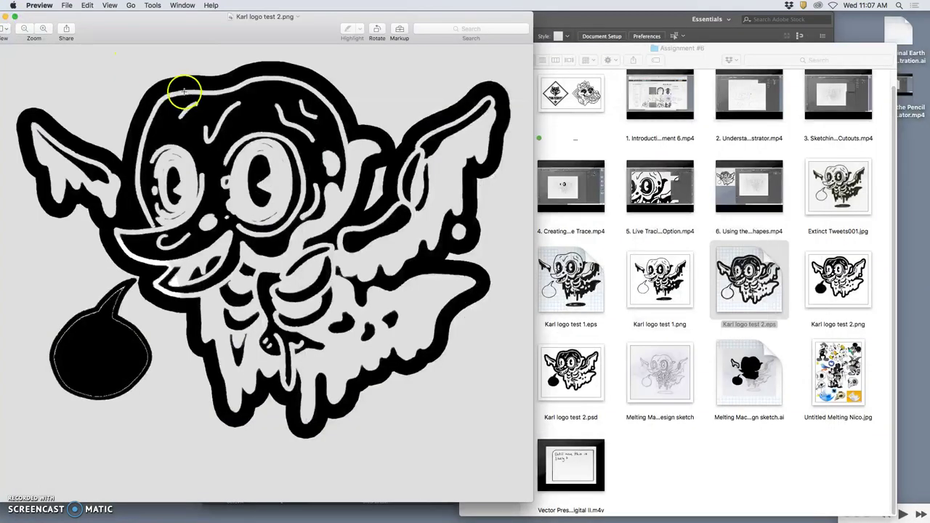
pyautogui.click(13, 17)
pyautogui.click(63, 19)
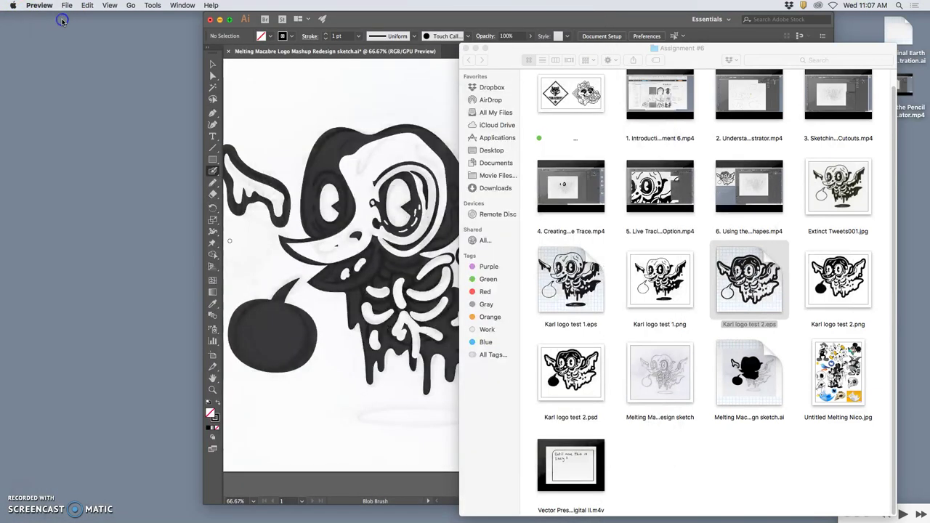
# Step: Switch to Illustrator, move its window aside and close the Melting Macabre Logo Mashup Redesign sketch document, saving its changes
pyautogui.click(419, 18)
pyautogui.moveTo(331, 13); pyautogui.dragTo(158, 13)
pyautogui.click(54, 51)
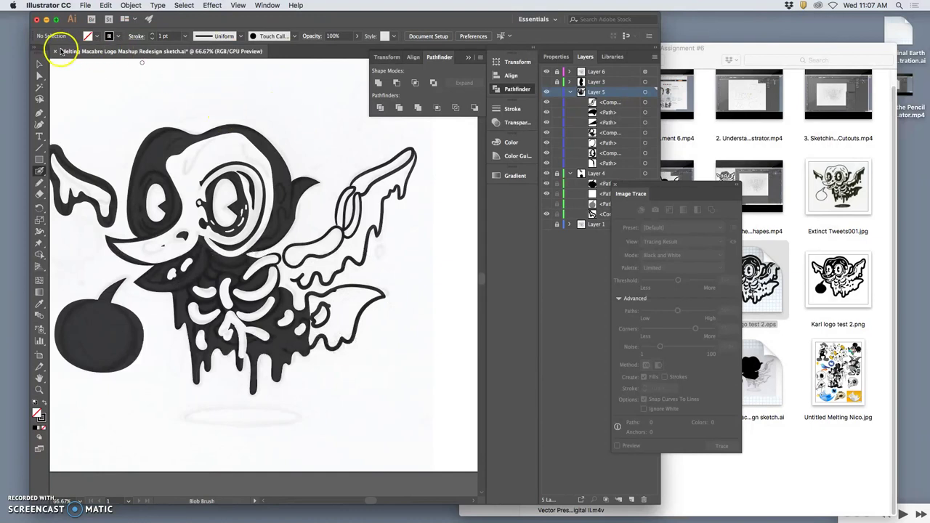
pyautogui.click(436, 282)
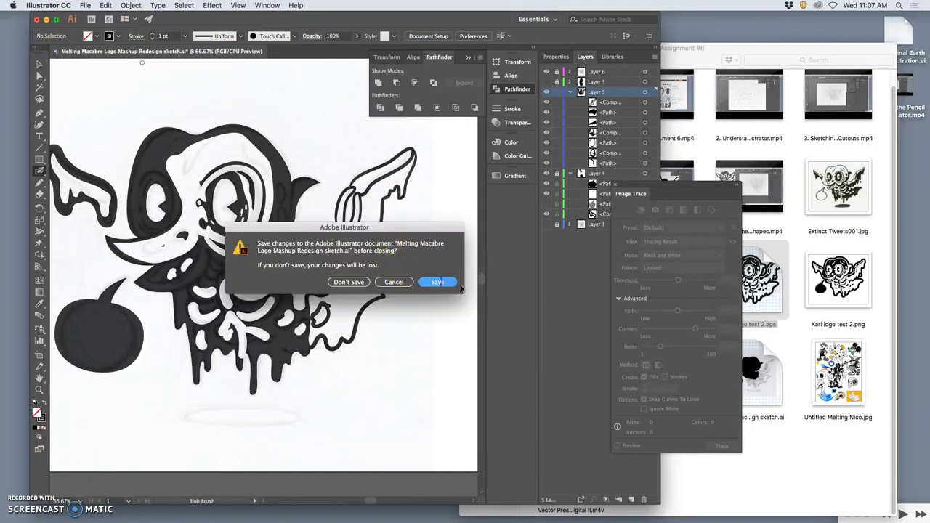
pyautogui.click(796, 436)
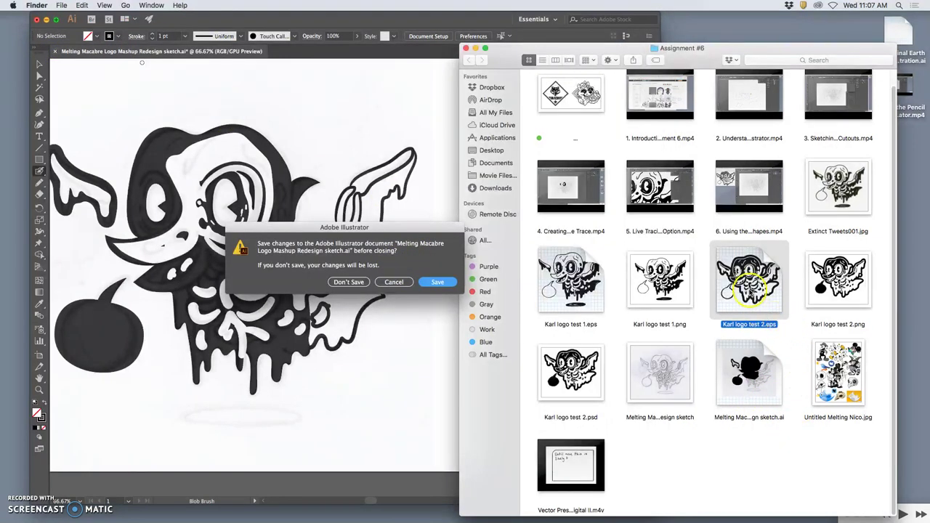
# Step: Open Karl logo test 2.eps from the Assignment #6 folder with Adobe Illustrator CC 2018
pyautogui.rightClick(741, 285)
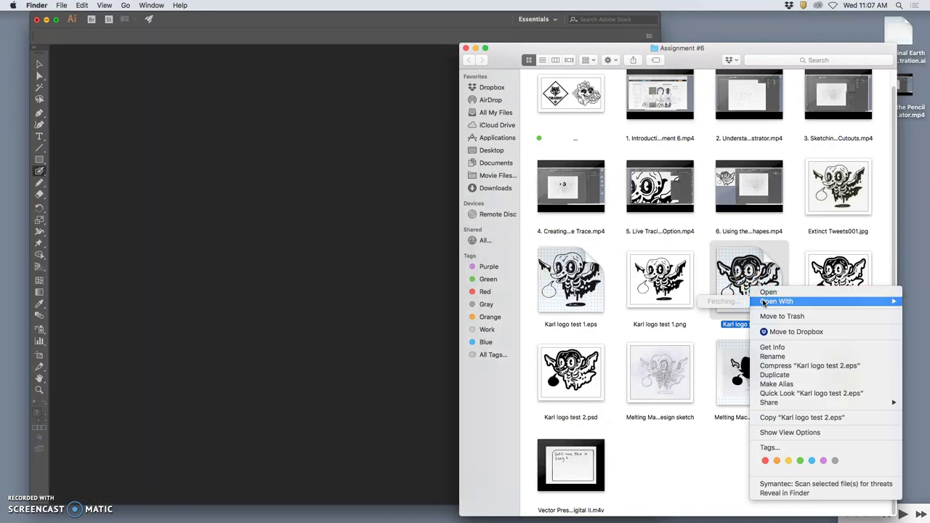
pyautogui.moveTo(763, 302)
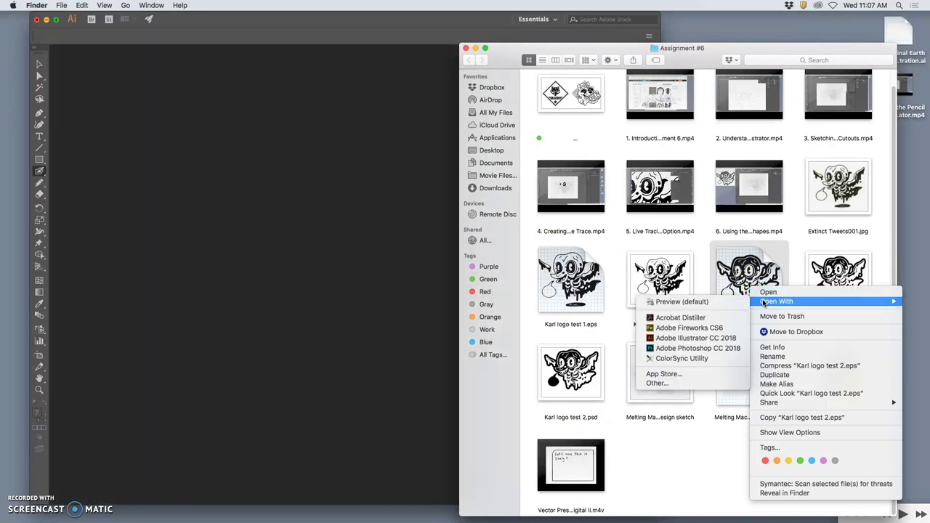
pyautogui.click(696, 338)
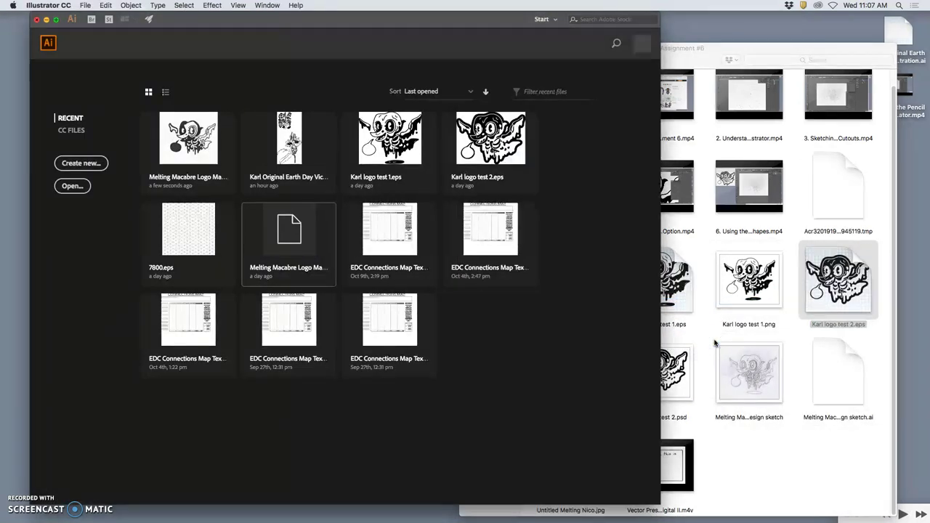
# Step: Expand Layer 1 and the group inside it to list the logo's individual paths
pyautogui.hscroll(2, 454, 262)
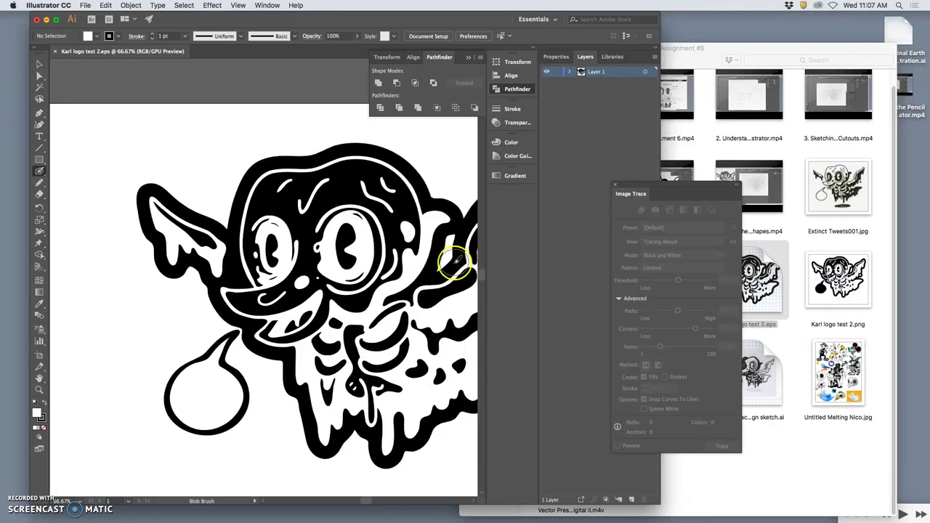
pyautogui.press('super+minus')
pyautogui.press('super+minus')
pyautogui.hscroll(3, 454, 263)
pyautogui.hscroll(-1, 454, 263)
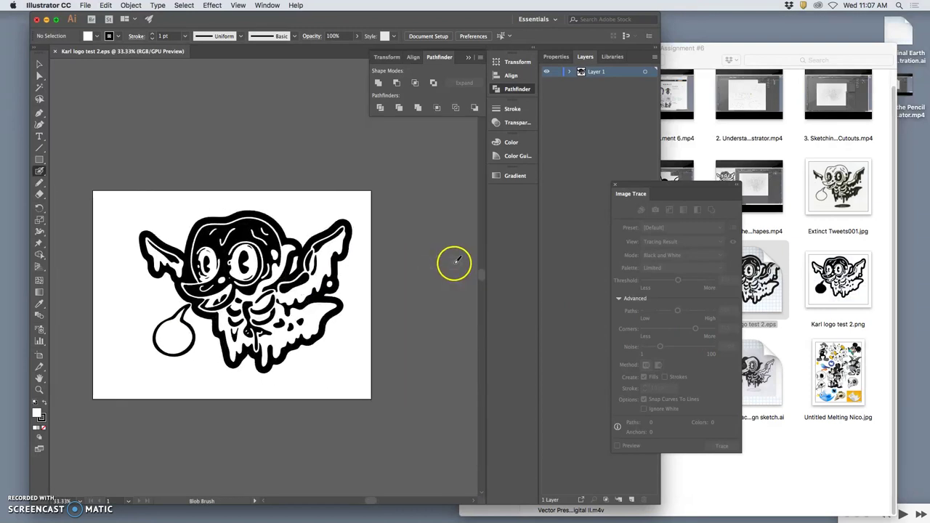
pyautogui.click(569, 72)
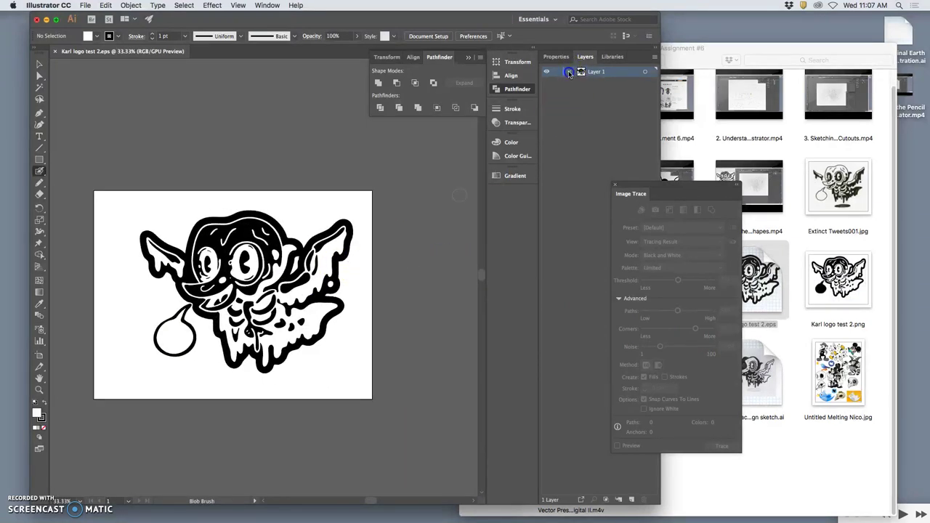
pyautogui.click(581, 82)
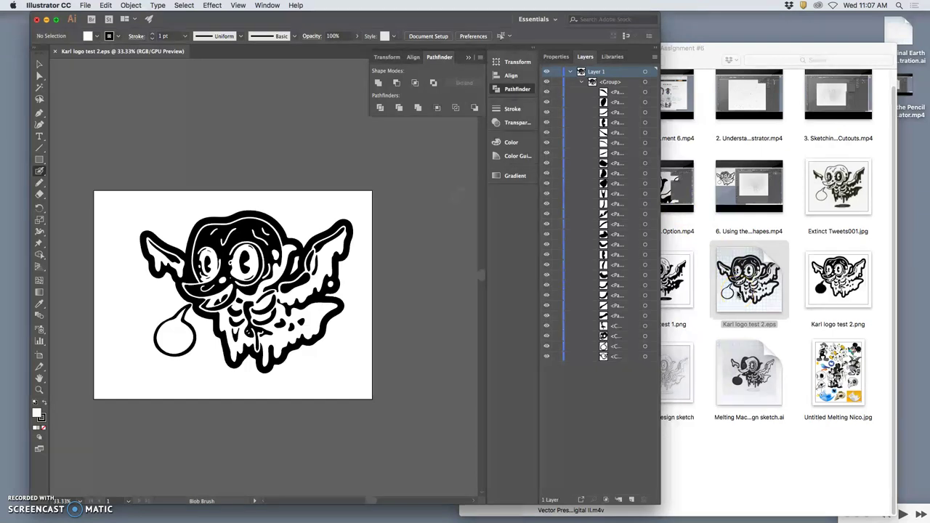
# Step: Save a copy of the logo to the Desktop as Karl logo test 2.eps in Illustrator EPS format
pyautogui.click(85, 6)
pyautogui.click(95, 84)
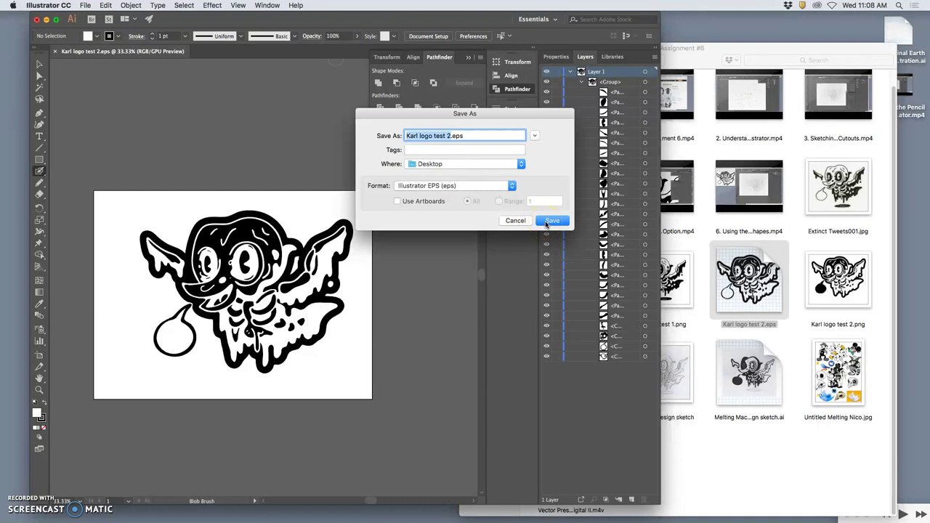
pyautogui.click(539, 222)
pyautogui.click(581, 403)
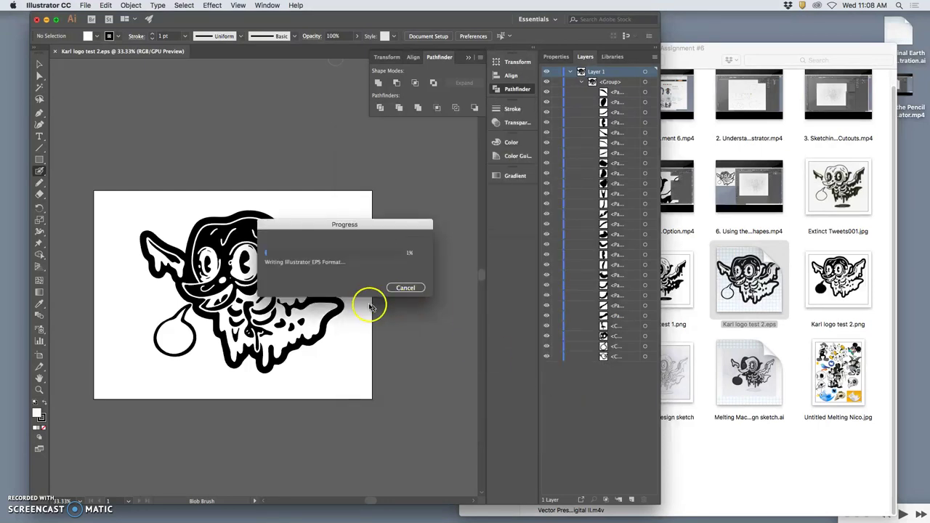
# Step: Examine the logo's rib and sternum shapes up close, and the whole artwork
pyautogui.press('super+=')
pyautogui.press('super+=')
pyautogui.press('super+=')
pyautogui.press('super+=')
pyautogui.press('super+=')
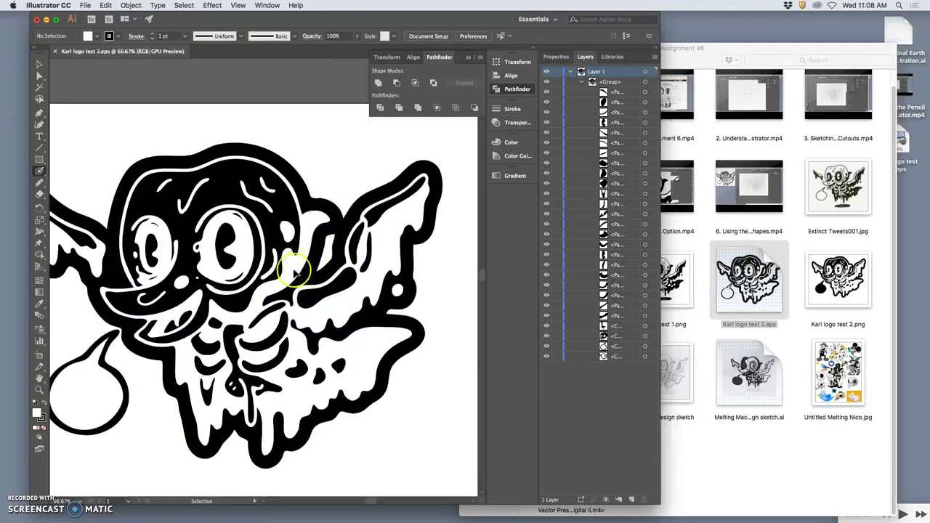
pyautogui.scroll(-3, 287, 268)
pyautogui.scroll(-5, 287, 266)
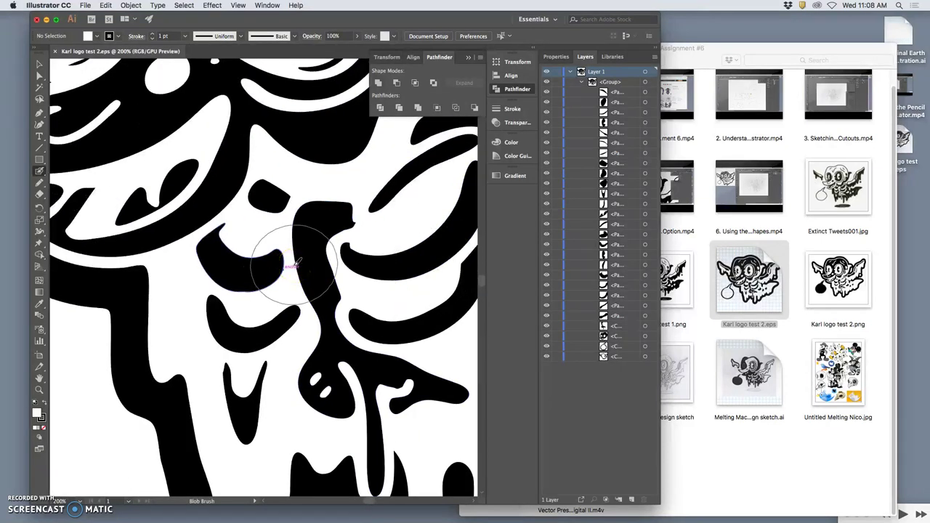
pyautogui.scroll(-4, 422, 240)
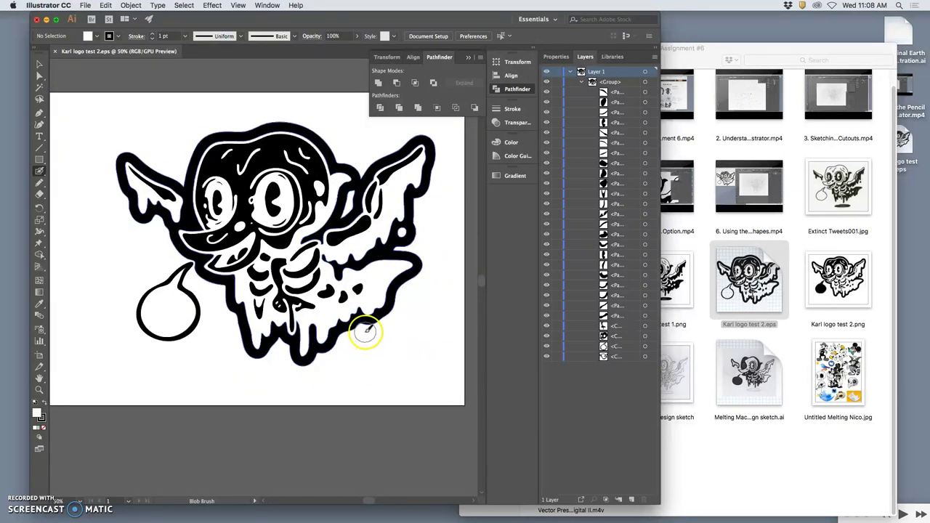
# Step: Try several black Blob Brush marks on the empty area below the lower wing, and undo them
pyautogui.moveTo(365, 332); pyautogui.dragTo(368, 341)
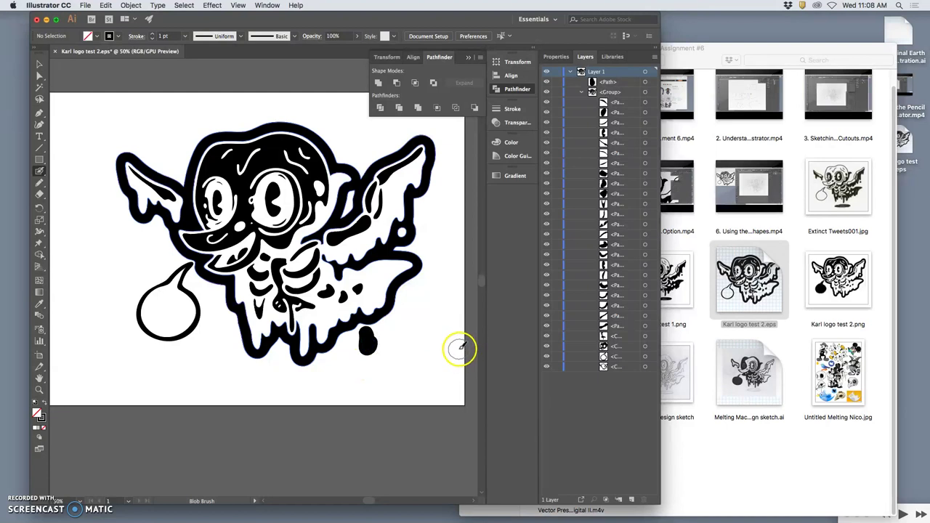
pyautogui.press('super+z')
pyautogui.click(396, 324)
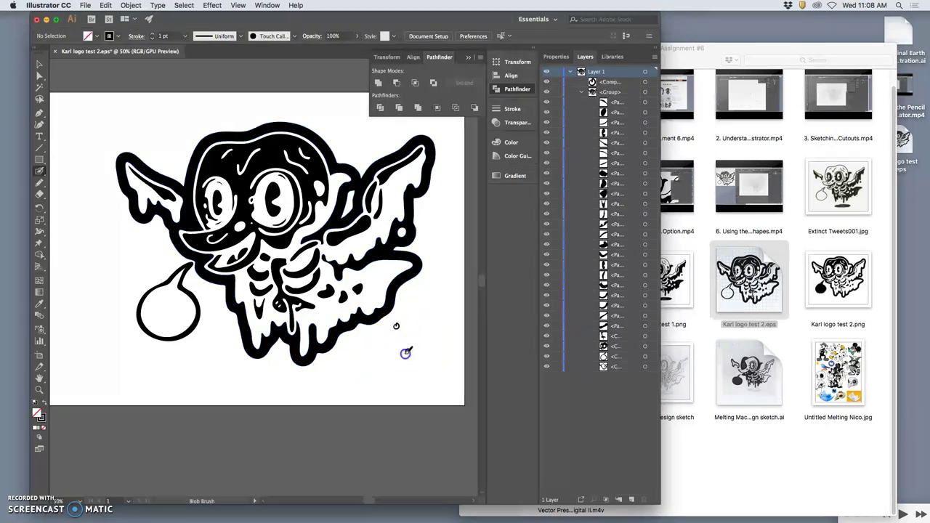
pyautogui.click(406, 350)
pyautogui.moveTo(402, 368); pyautogui.dragTo(435, 376)
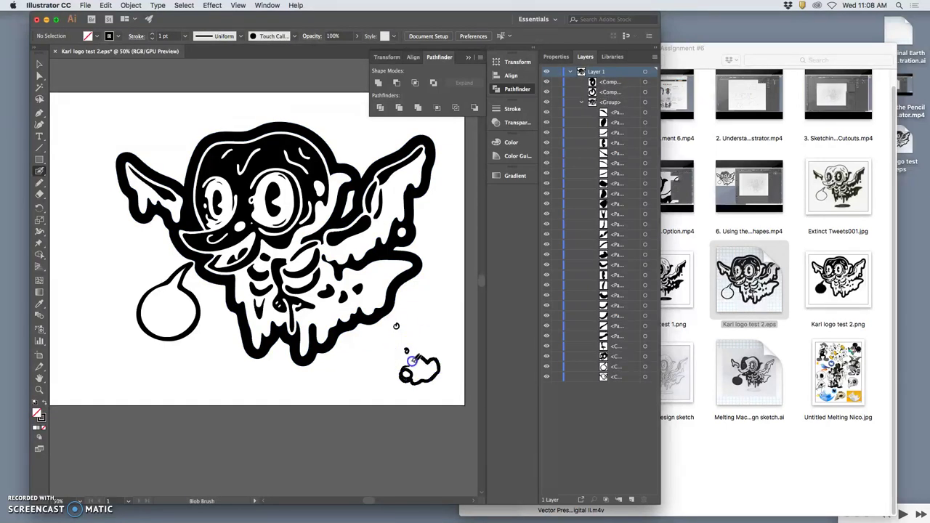
pyautogui.press('super+z')
pyautogui.press('super+z')
pyautogui.press('super+z')
# Step: Try a short Blob Brush mark inside the white lower wing, and undo it
pyautogui.press('v')
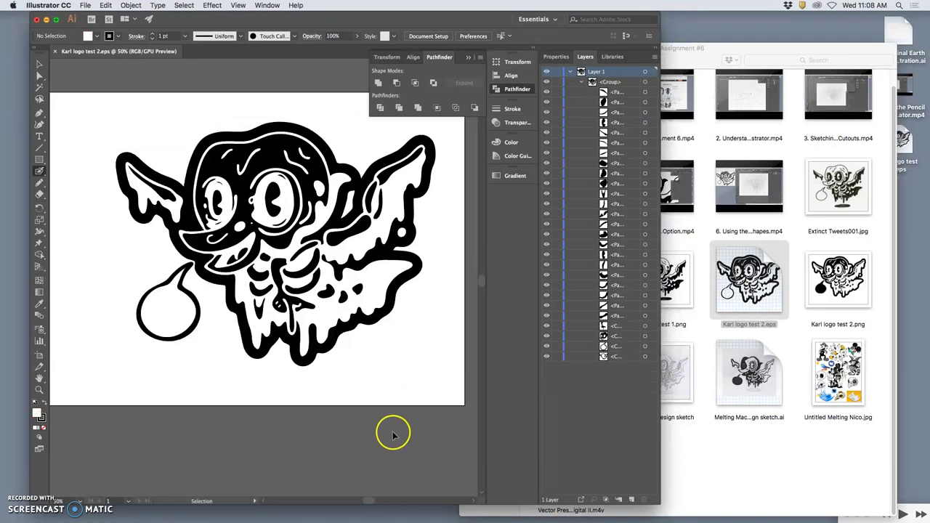
pyautogui.hotkey('shift', 'b')
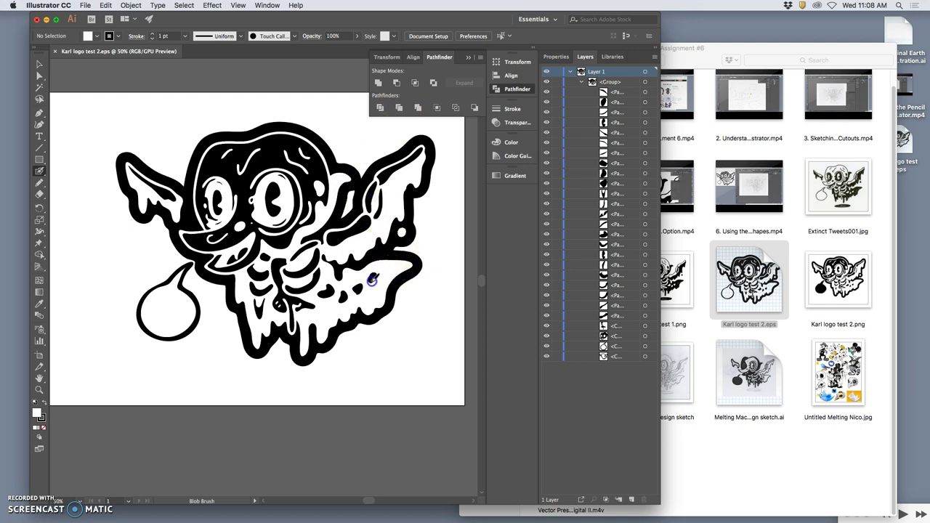
pyautogui.moveTo(371, 279)
pyautogui.mouseDown()
pyautogui.moveTo(389, 305)
pyautogui.moveTo(380, 339)
pyautogui.mouseUp()
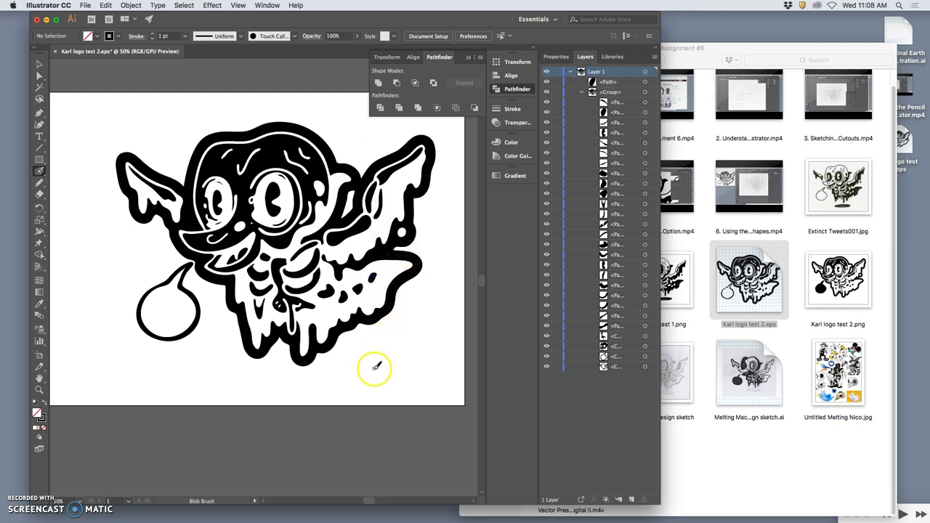
pyautogui.hotkey('ctrl', 'z')
# Step: Redraw the notched upper end of the black sternum shape smoother with the Pencil tool
pyautogui.click(39, 183)
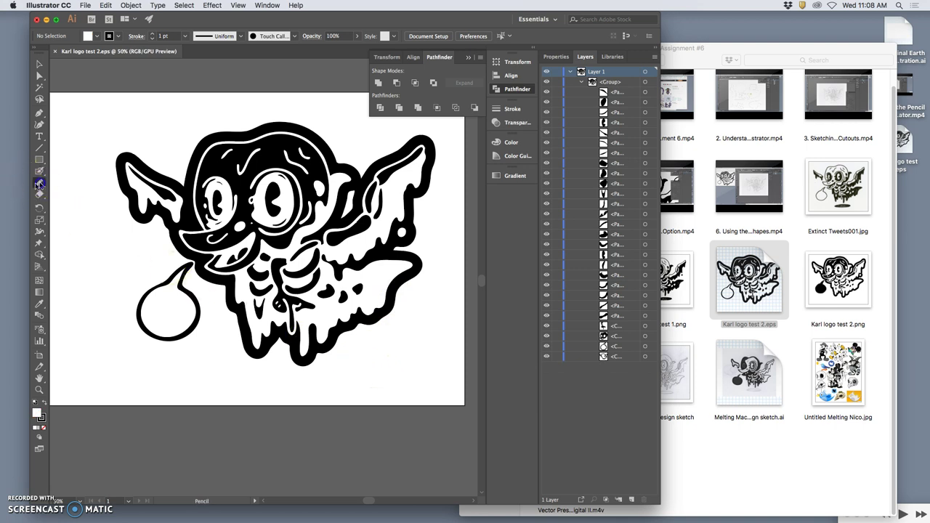
pyautogui.click(39, 76)
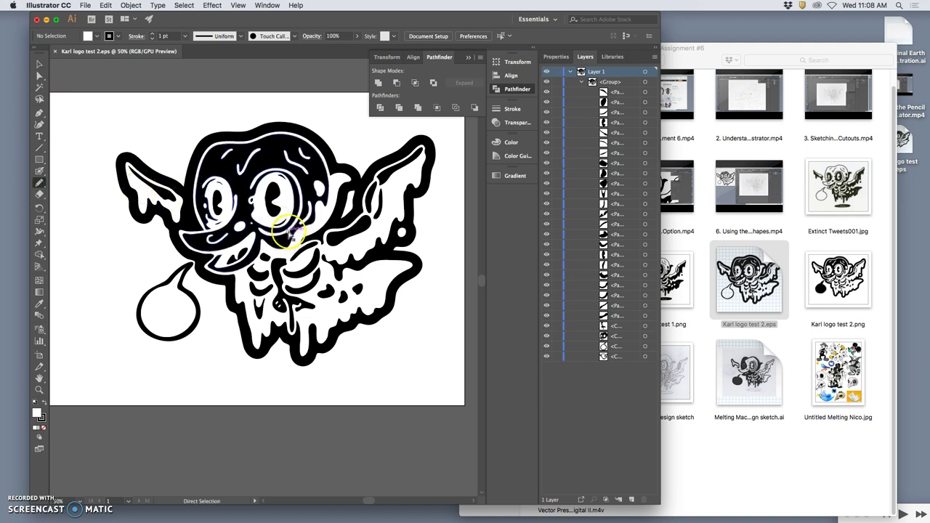
pyautogui.scroll(3, 291, 232)
pyautogui.press('super+plus')
pyautogui.press('super+plus')
pyautogui.moveTo(368, 207); pyautogui.dragTo(327, 191)
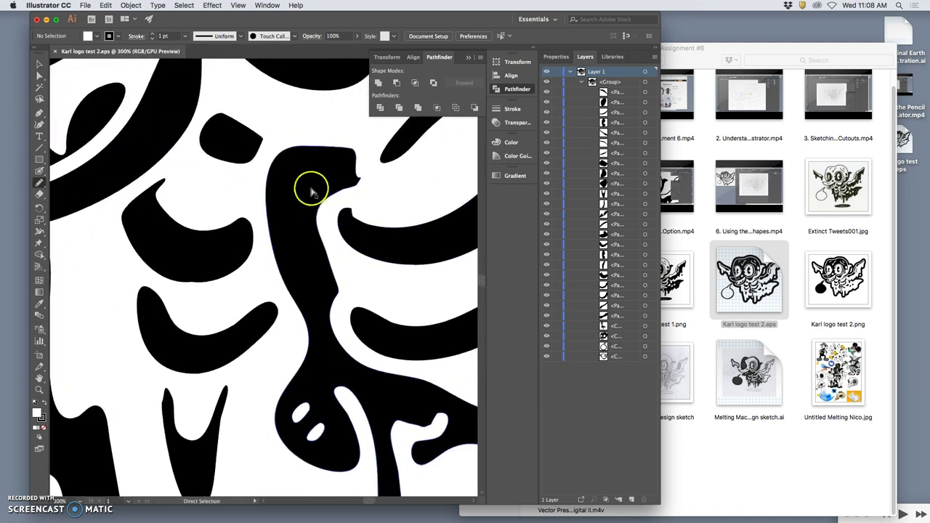
pyautogui.keyDown('super'); pyautogui.click(312, 191); pyautogui.keyUp('super')
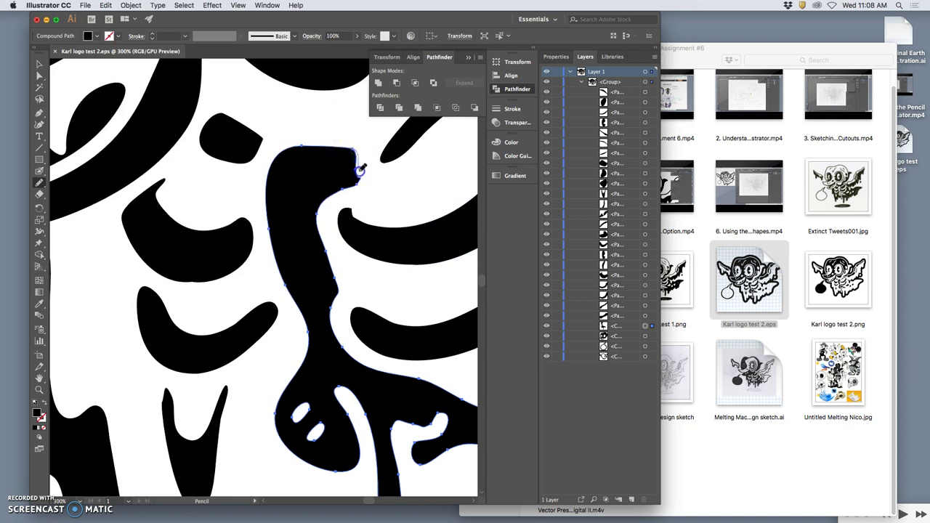
pyautogui.moveTo(358, 183); pyautogui.dragTo(350, 187)
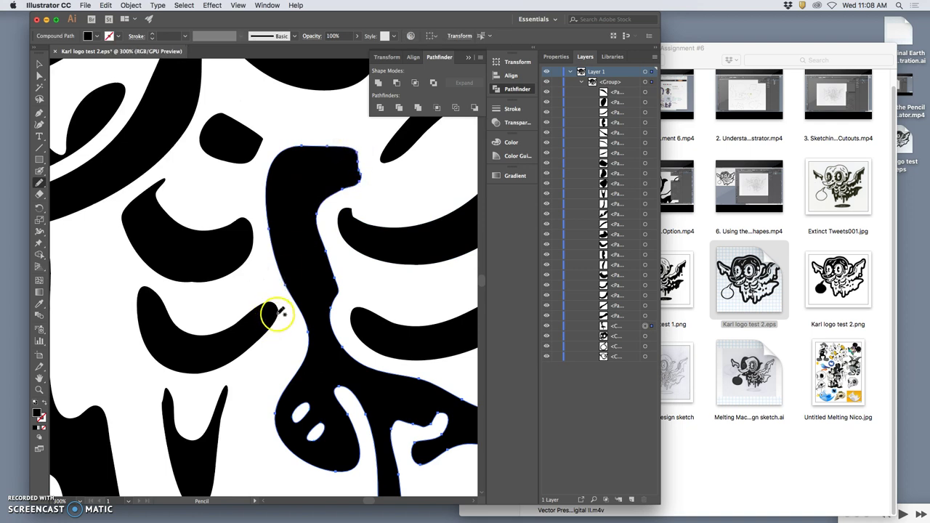
# Step: Smooth the outer edge of the V-shaped mark below the ribs with the Pencil, and try reshaping the underside of the rib above
pyautogui.keyDown('super'); pyautogui.click(170, 409); pyautogui.keyUp('super')
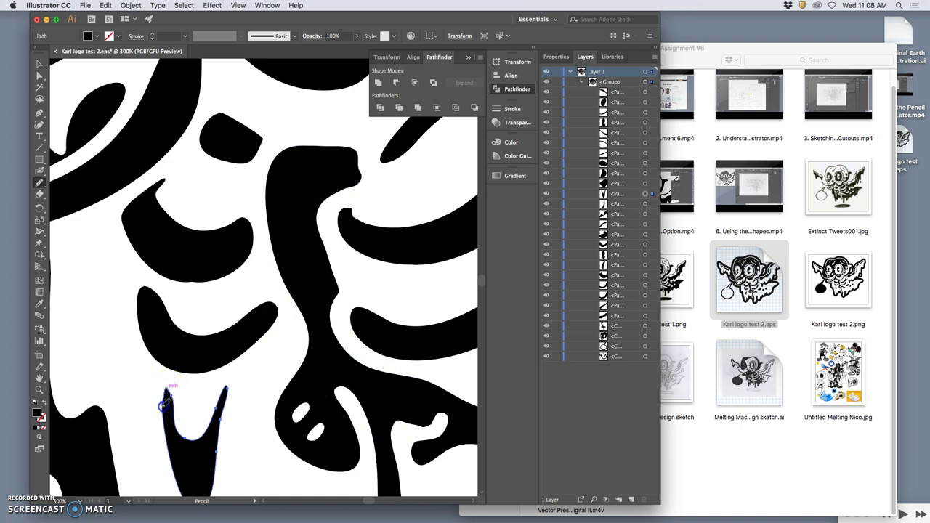
pyautogui.moveTo(166, 417); pyautogui.dragTo(201, 453)
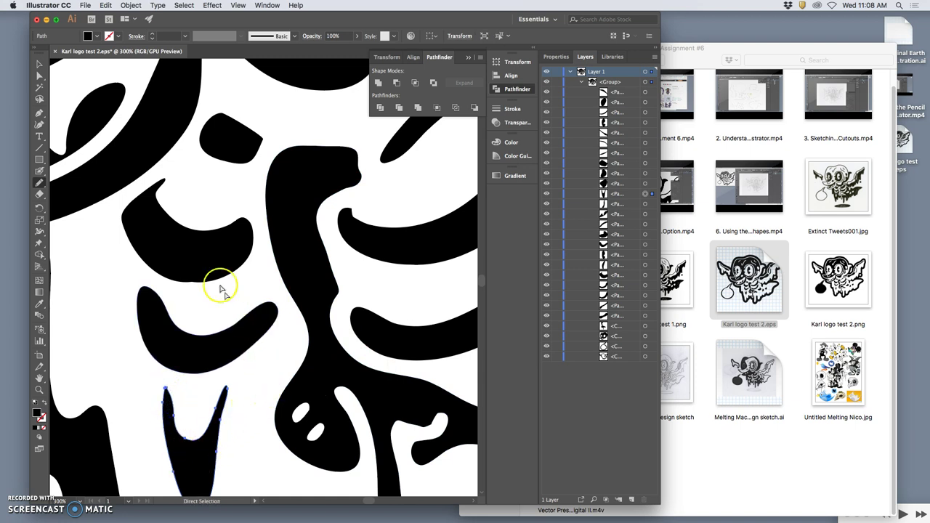
pyautogui.keyDown('super'); pyautogui.click(198, 263); pyautogui.keyUp('super')
pyautogui.moveTo(172, 277); pyautogui.dragTo(212, 278)
pyautogui.press('super+z')
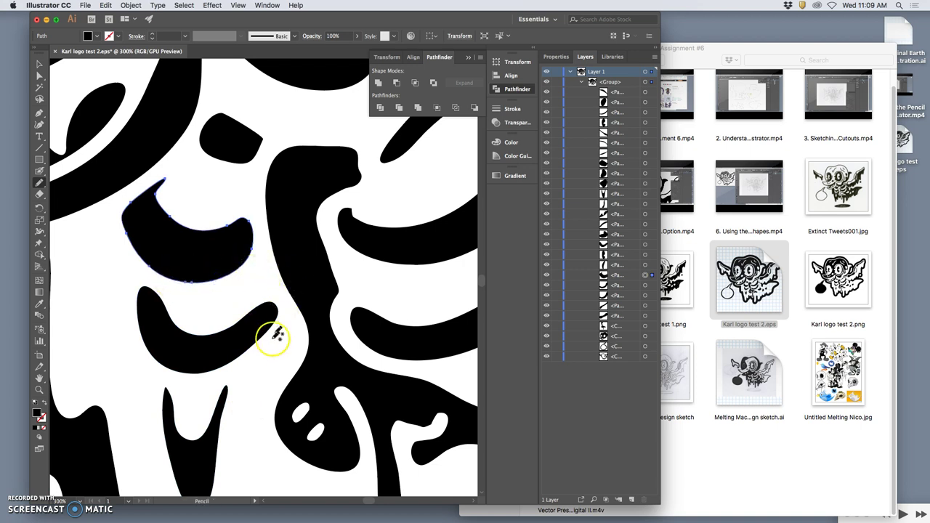
# Step: Redraw the outer edge of the thick body outline beside the V-shaped mark into a smoother curve with the Pencil
pyautogui.moveTo(275, 322); pyautogui.dragTo(345, 207)
pyautogui.moveTo(275, 296); pyautogui.dragTo(319, 195)
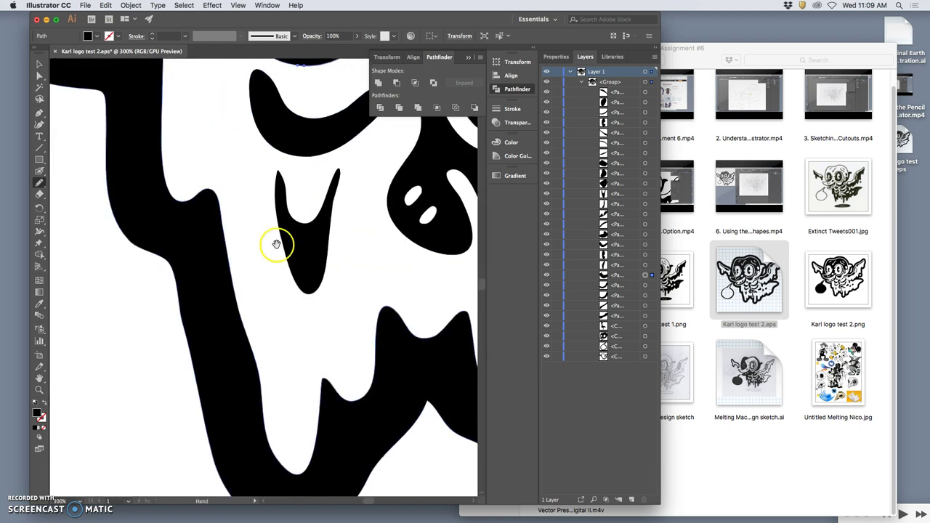
pyautogui.keyDown('super'); pyautogui.click(208, 307); pyautogui.keyUp('super')
pyautogui.moveTo(169, 265); pyautogui.dragTo(173, 263)
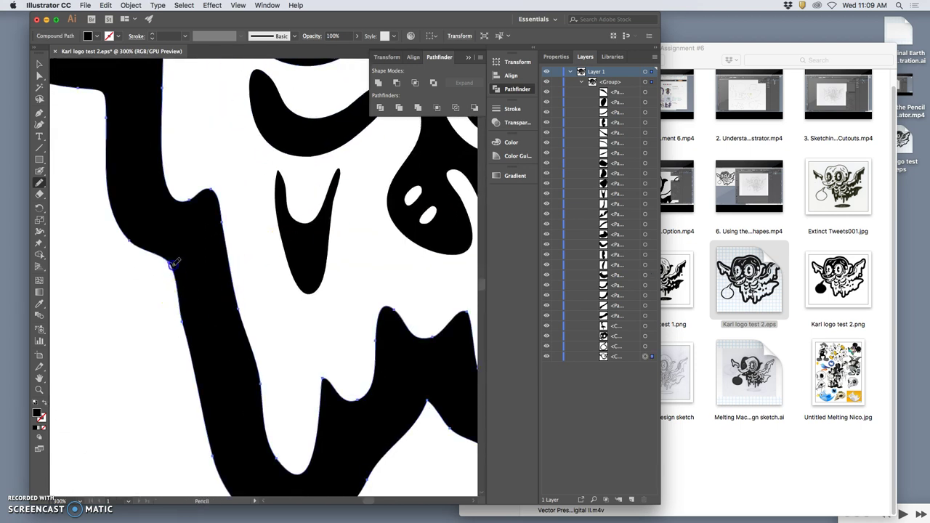
pyautogui.moveTo(198, 384); pyautogui.dragTo(203, 436)
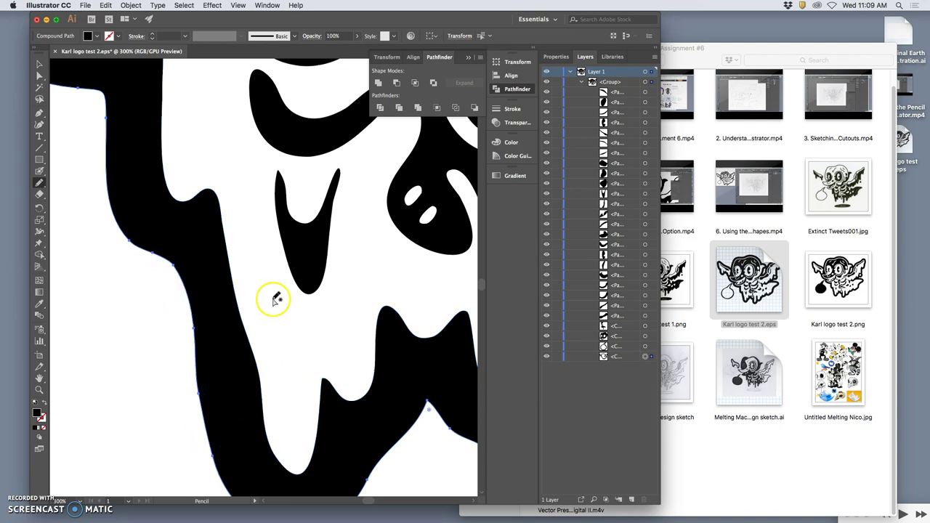
# Step: Examine the smoothed body outline against the whole logo, and deselect it
pyautogui.press('super+minus')
pyautogui.press('super+minus')
pyautogui.press('super+minus')
pyautogui.press('super+minus')
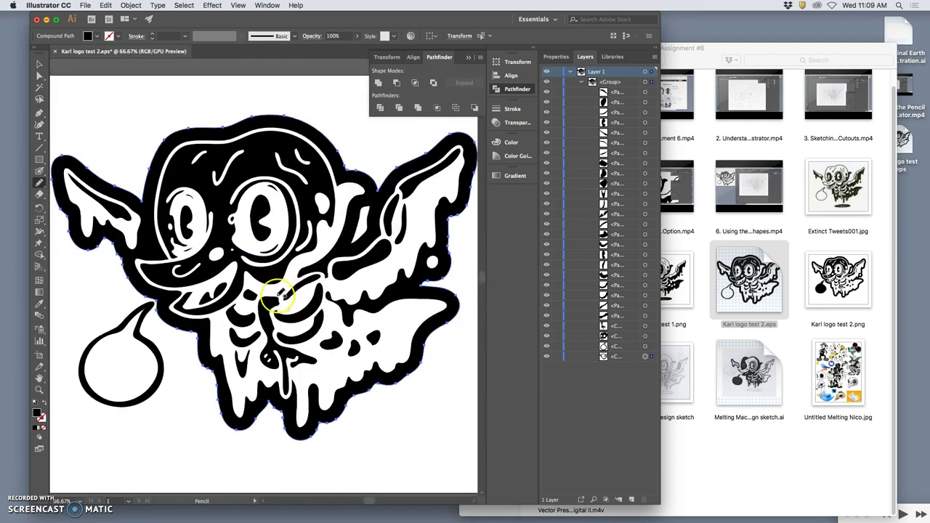
pyautogui.click(279, 298)
pyautogui.press('n')
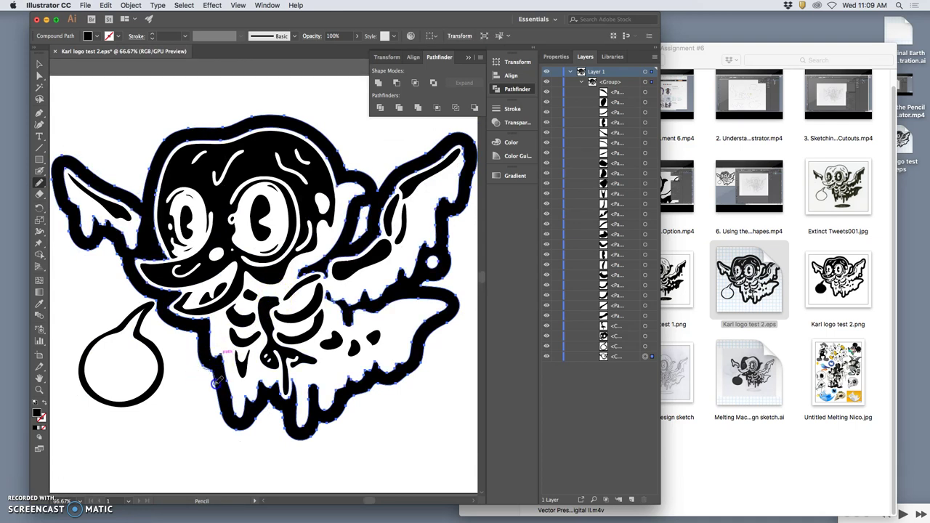
pyautogui.press('a')
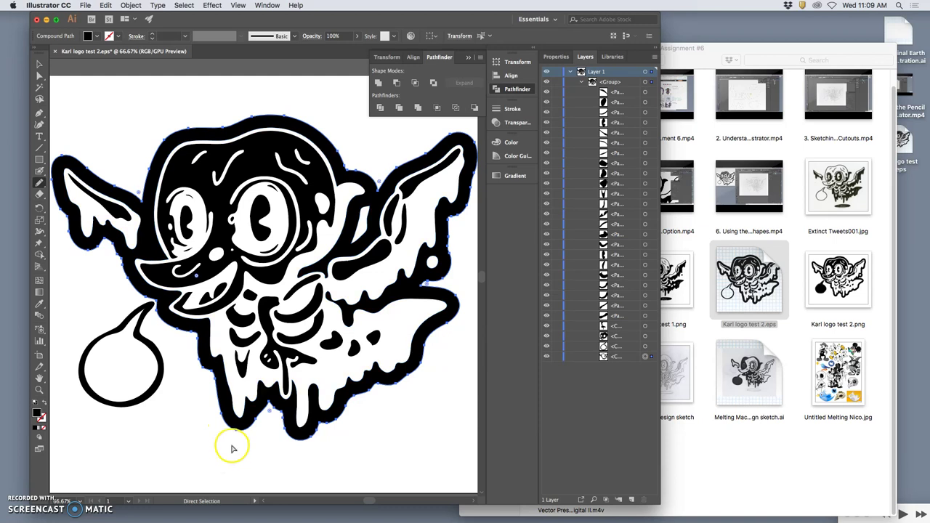
pyautogui.click(233, 440)
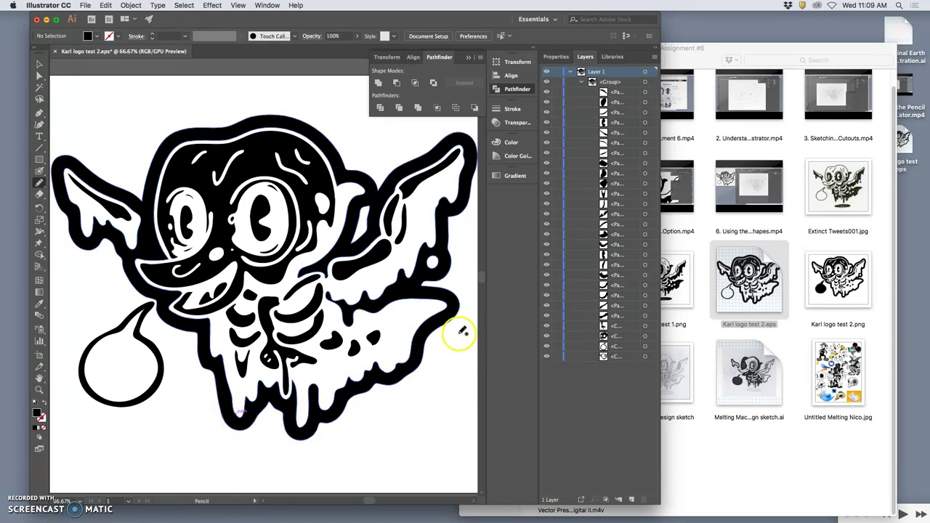
pyautogui.press('n')
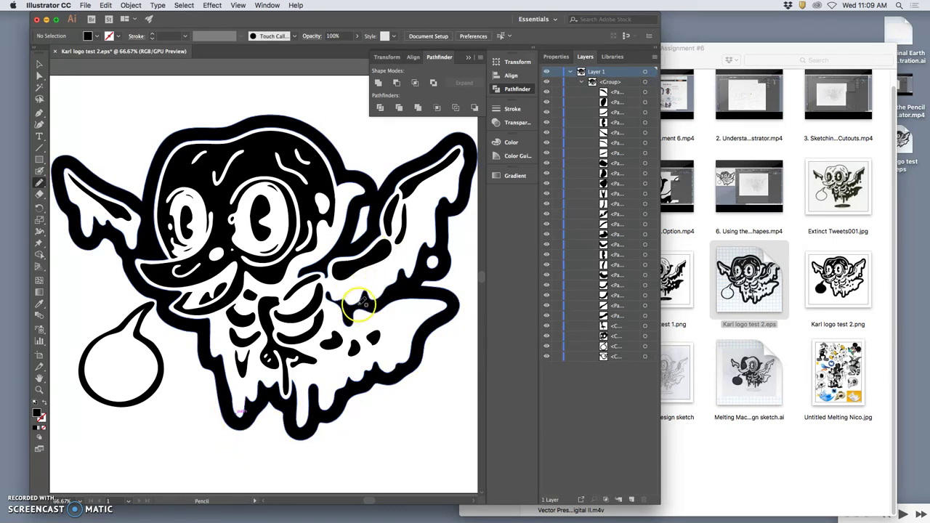
# Step: Redraw the wedge-shaped notch in the larger eye's pupil with straighter edges using the Pencil
pyautogui.press('super+equal')
pyautogui.press('super+equal')
pyautogui.press('super+equal')
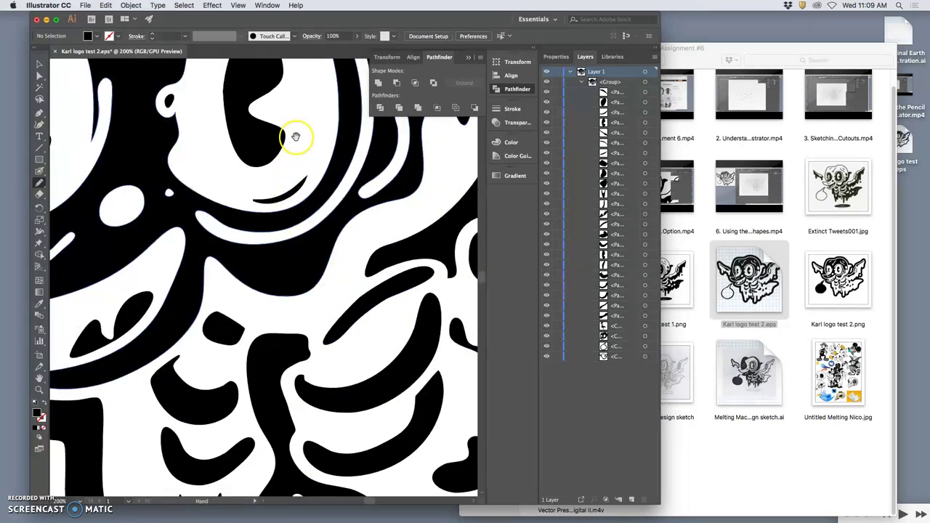
pyautogui.moveTo(301, 138); pyautogui.dragTo(316, 263)
pyautogui.press('a')
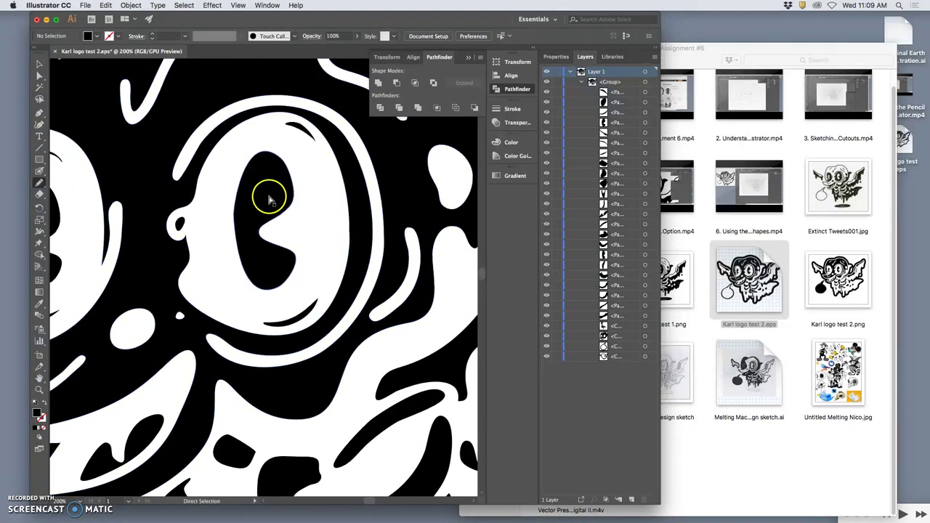
pyautogui.click(271, 199)
pyautogui.moveTo(275, 210)
pyautogui.mouseDown()
pyautogui.moveTo(245, 234)
pyautogui.moveTo(288, 251)
pyautogui.moveTo(255, 234)
pyautogui.moveTo(242, 185)
pyautogui.mouseUp()
pyautogui.moveTo(271, 212); pyautogui.dragTo(287, 208)
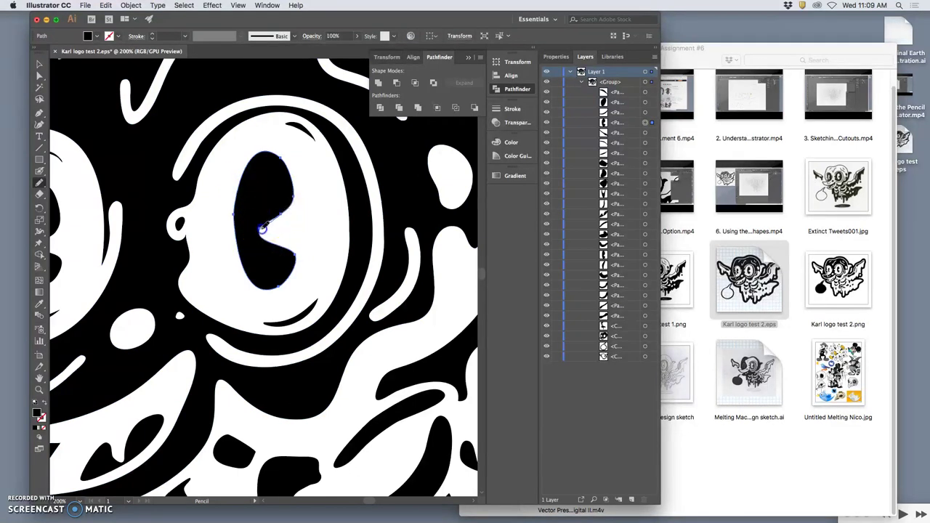
pyautogui.moveTo(288, 242); pyautogui.dragTo(295, 248)
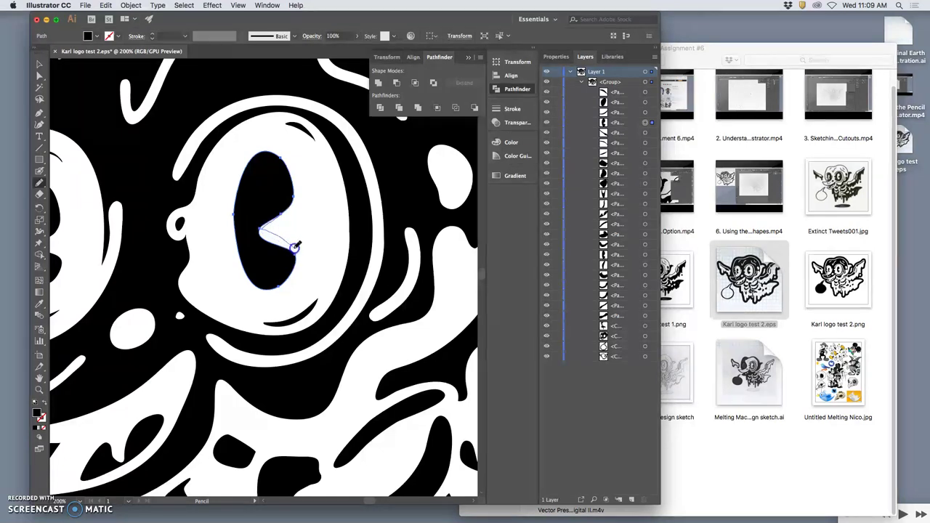
pyautogui.click(275, 344)
pyautogui.moveTo(275, 340); pyautogui.dragTo(287, 263)
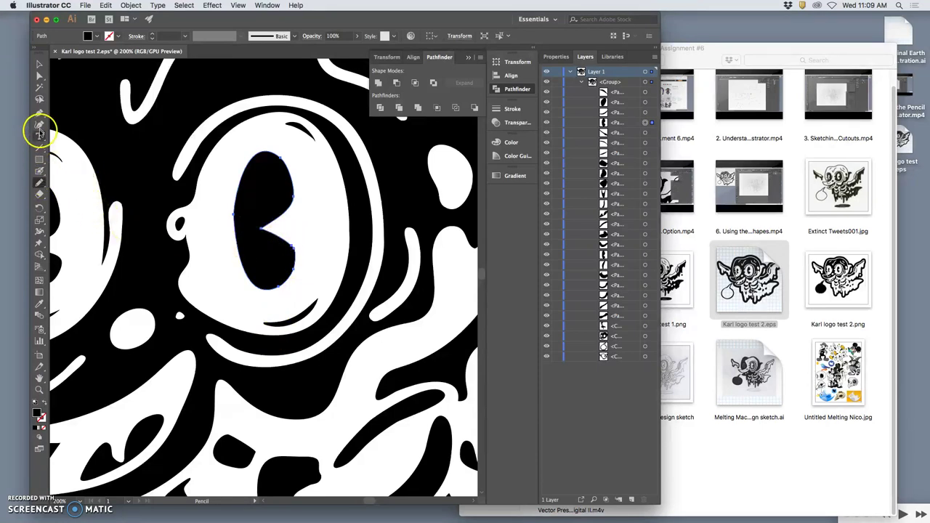
# Step: Convert the notch's three anchor points on the larger eye's pupil to sharp corners with the Pen tool, and deselect the pupil
pyautogui.click(40, 114)
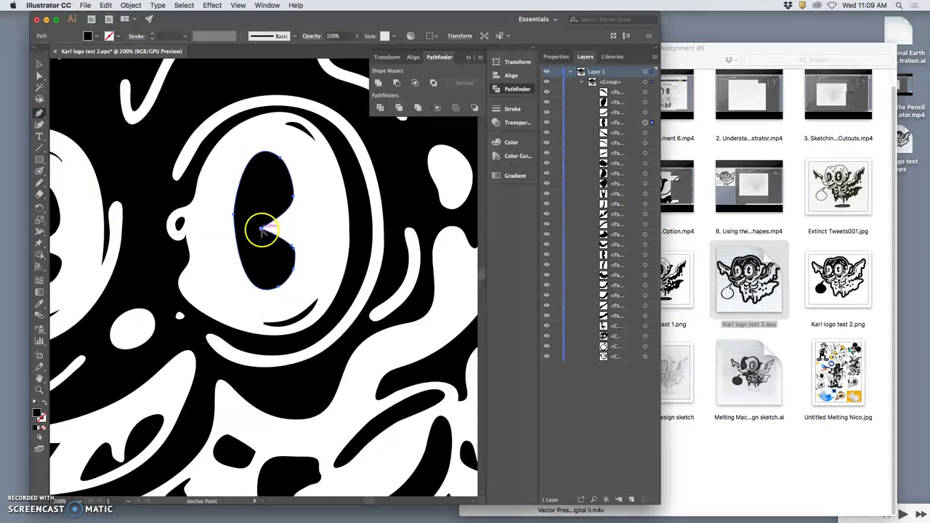
pyautogui.keyDown('alt'); pyautogui.click(261, 229); pyautogui.keyUp('alt')
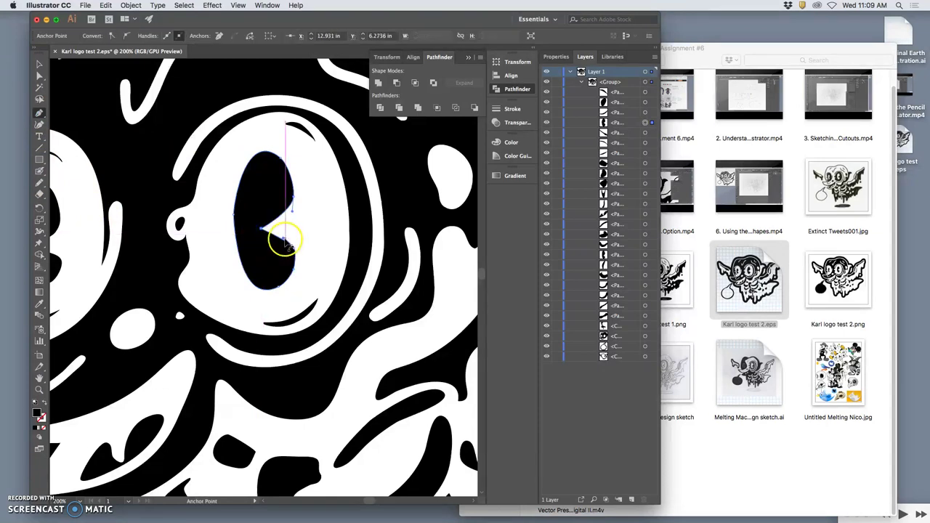
pyautogui.keyDown('alt'); pyautogui.click(294, 247); pyautogui.keyUp('alt')
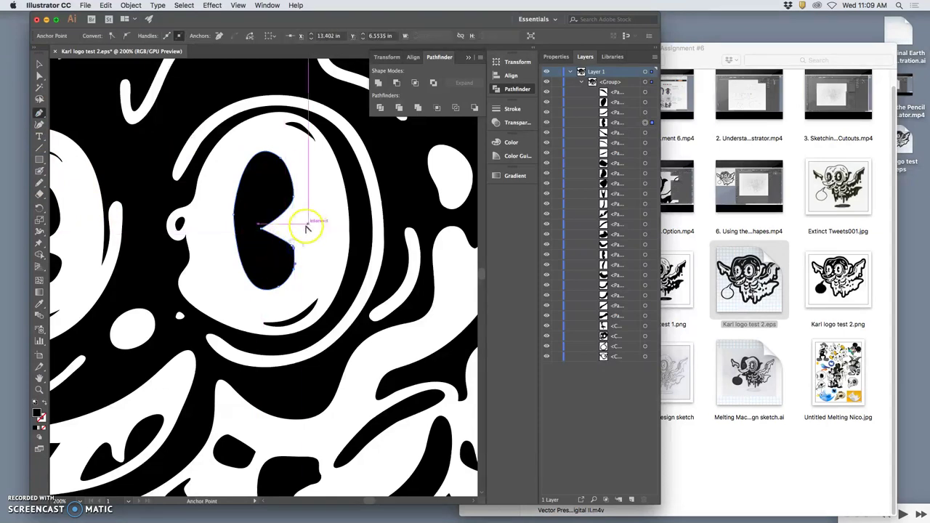
pyautogui.keyDown('alt'); pyautogui.click(294, 196); pyautogui.keyUp('alt')
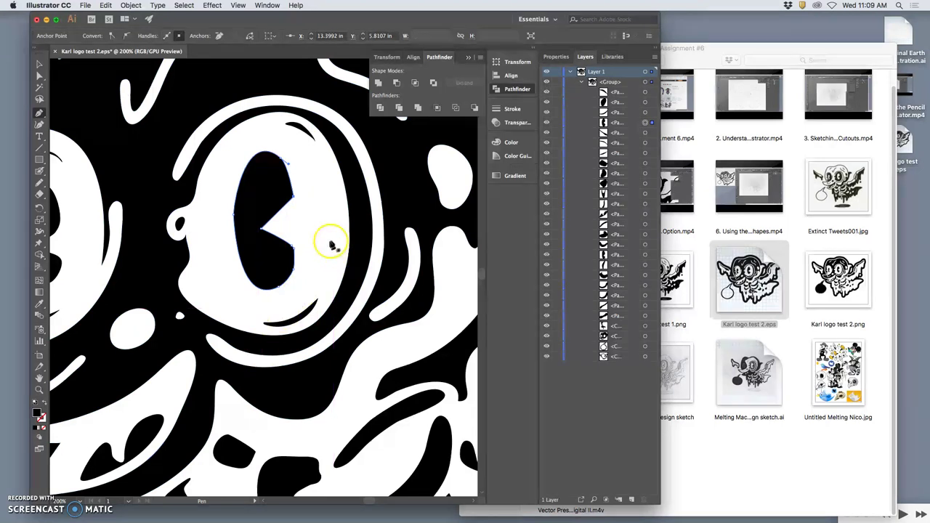
pyautogui.press('super+minus')
pyautogui.press('super+minus')
pyautogui.press('super+minus')
pyautogui.press('super+minus')
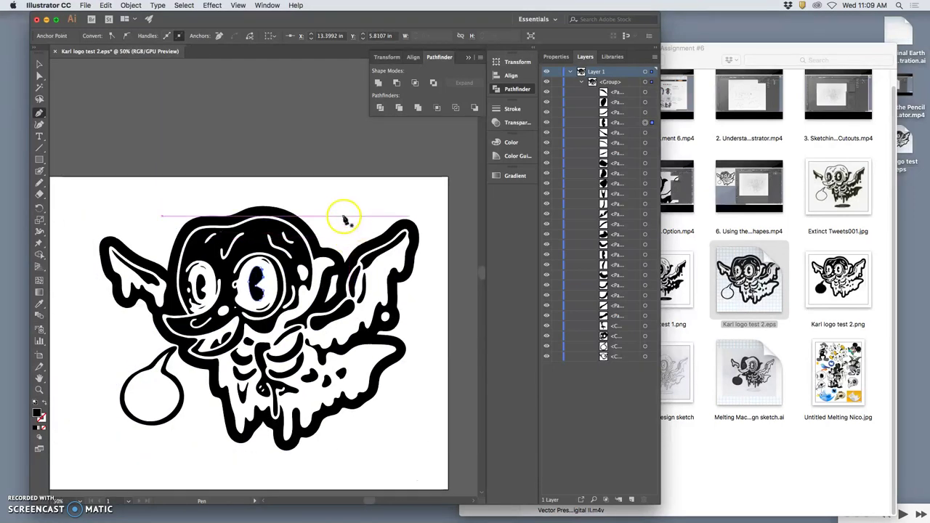
pyautogui.keyDown('super'); pyautogui.click(348, 211); pyautogui.keyUp('super')
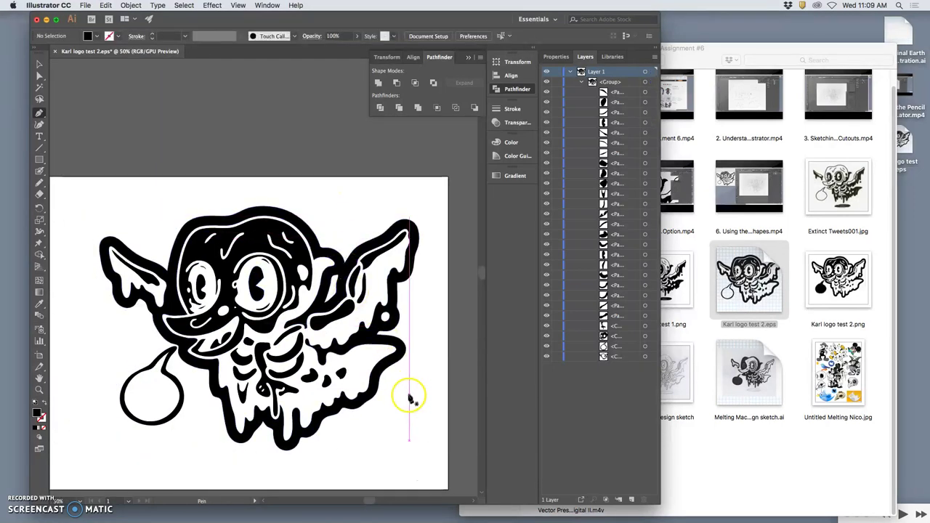
# Step: Sharpen the notch in the smaller eye's pupil by converting its anchor points to corners with the Pen tool
pyautogui.press('super+plus')
pyautogui.press('super+plus')
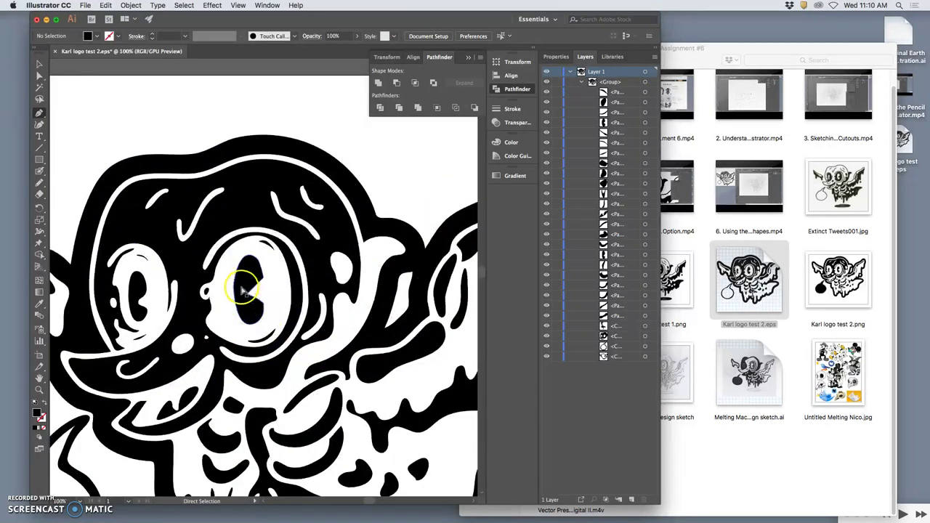
pyautogui.press('super+plus')
pyautogui.press('super+plus')
pyautogui.moveTo(208, 293); pyautogui.dragTo(411, 253)
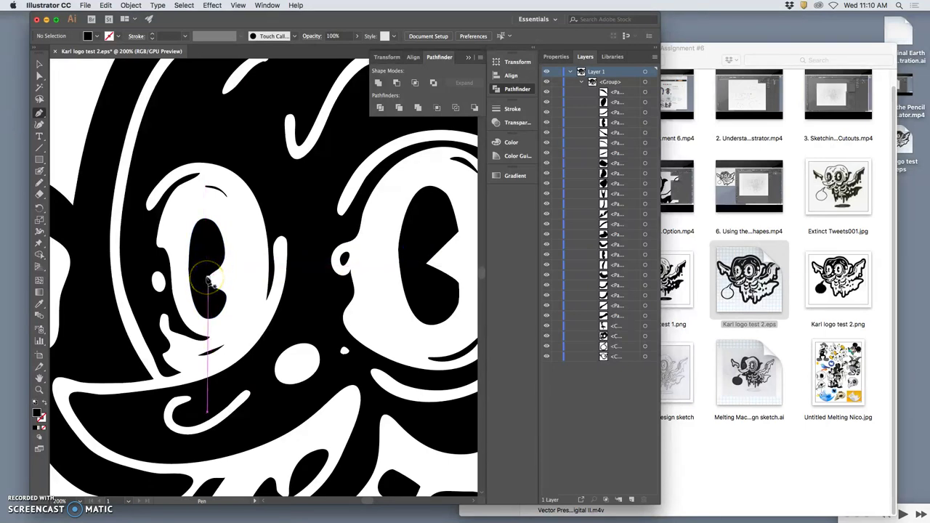
pyautogui.click(208, 279)
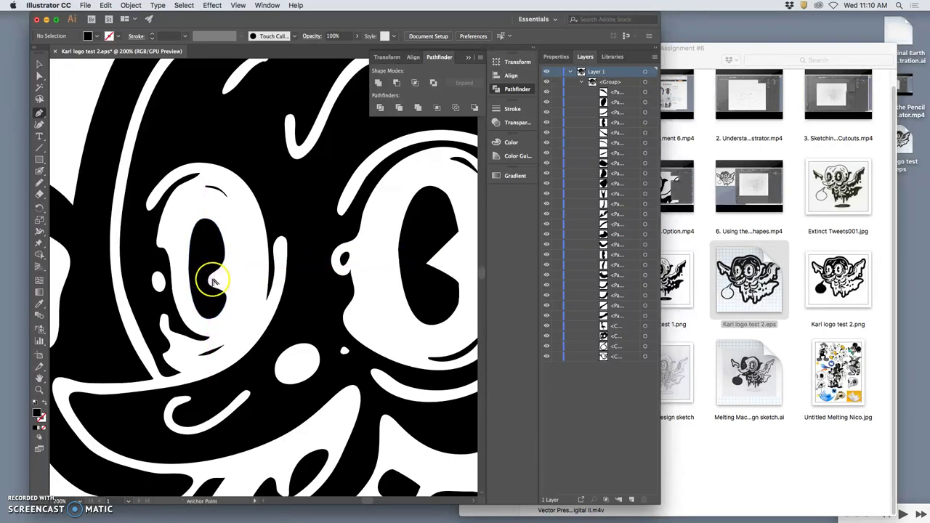
pyautogui.moveTo(211, 280); pyautogui.dragTo(210, 259)
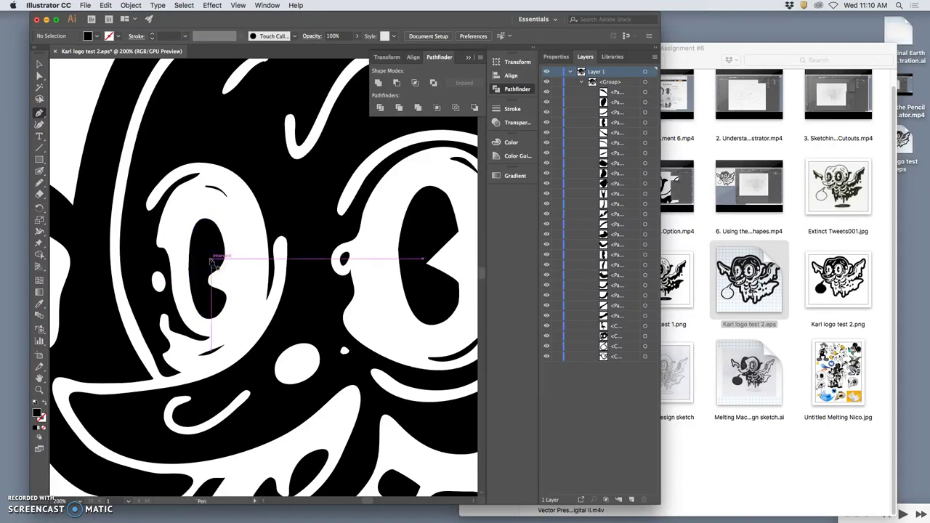
pyautogui.keyDown('super'); pyautogui.click(210, 260); pyautogui.keyUp('super')
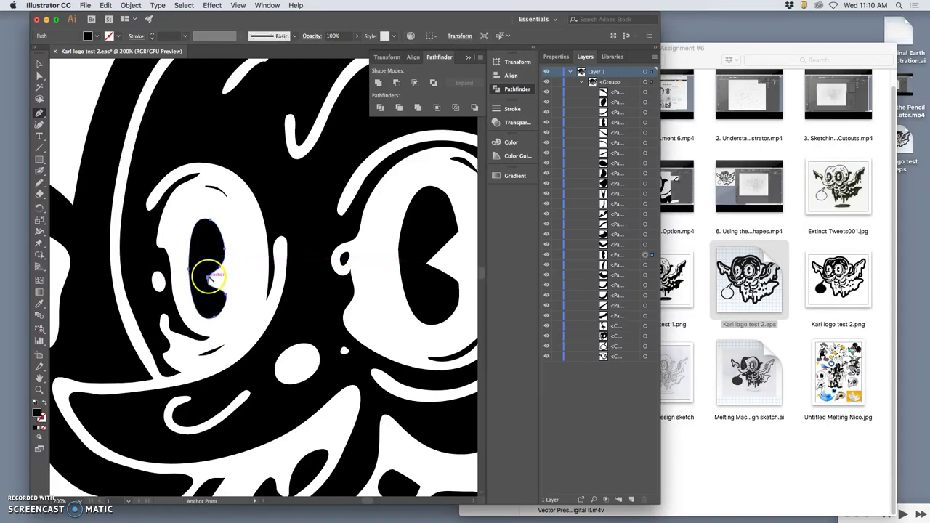
pyautogui.click(208, 277)
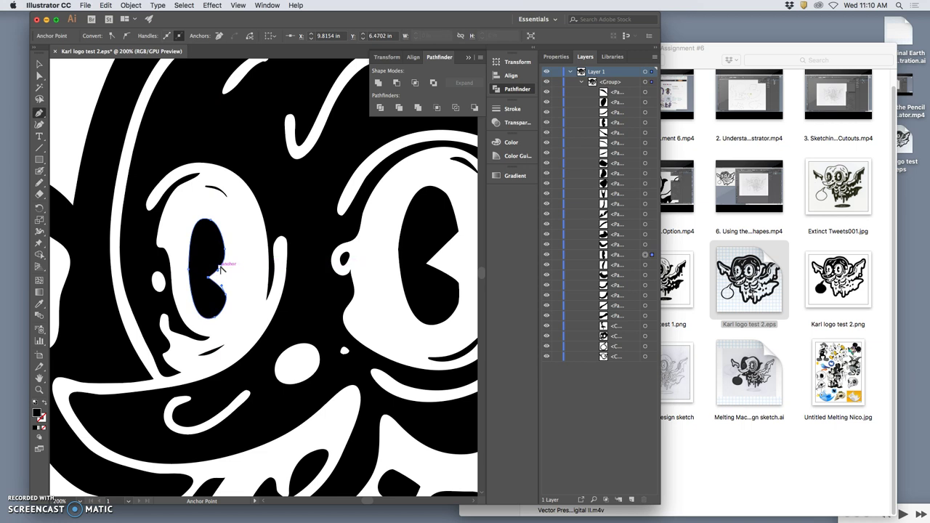
pyautogui.moveTo(220, 270); pyautogui.dragTo(229, 303)
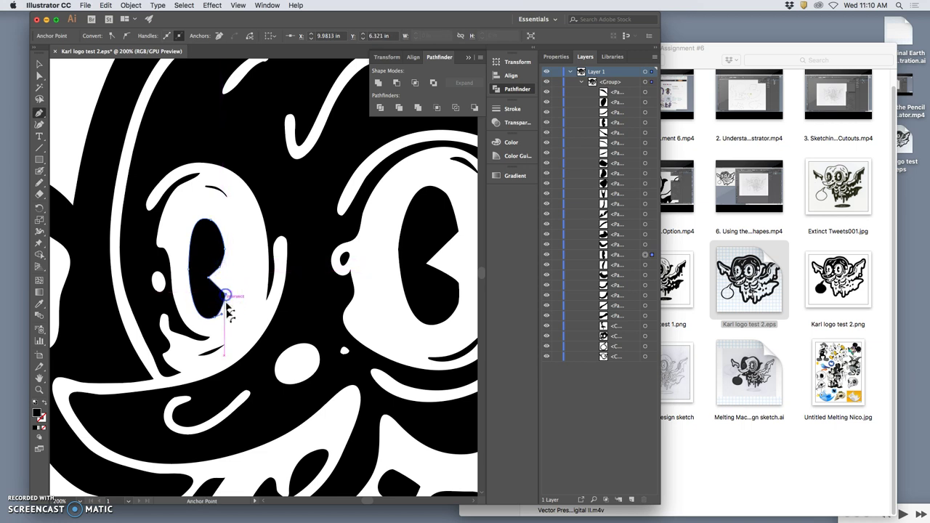
pyautogui.keyDown('alt'); pyautogui.click(227, 296); pyautogui.keyUp('alt')
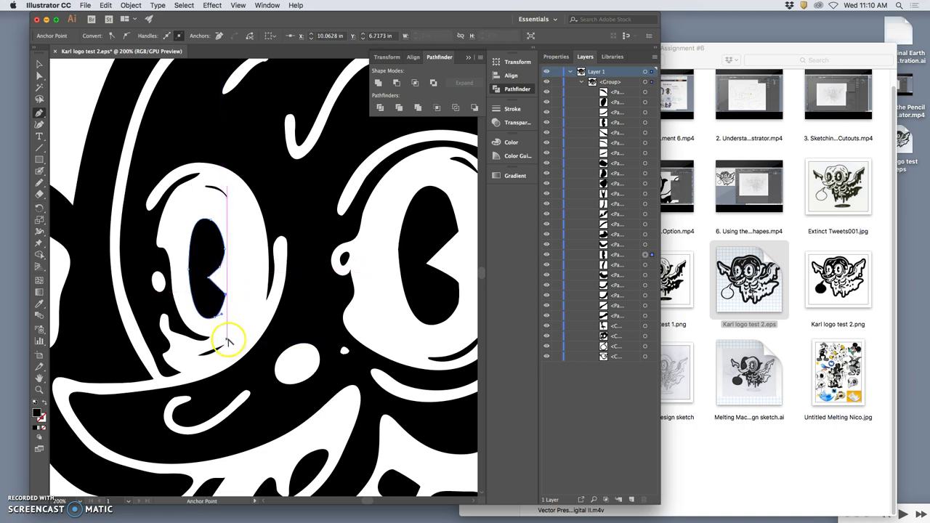
# Step: Redraw the upper notch edge of the smaller eye's pupil straighter with the Pencil, and smooth the larger pupil's outer curve and lower notch corner
pyautogui.click(39, 184)
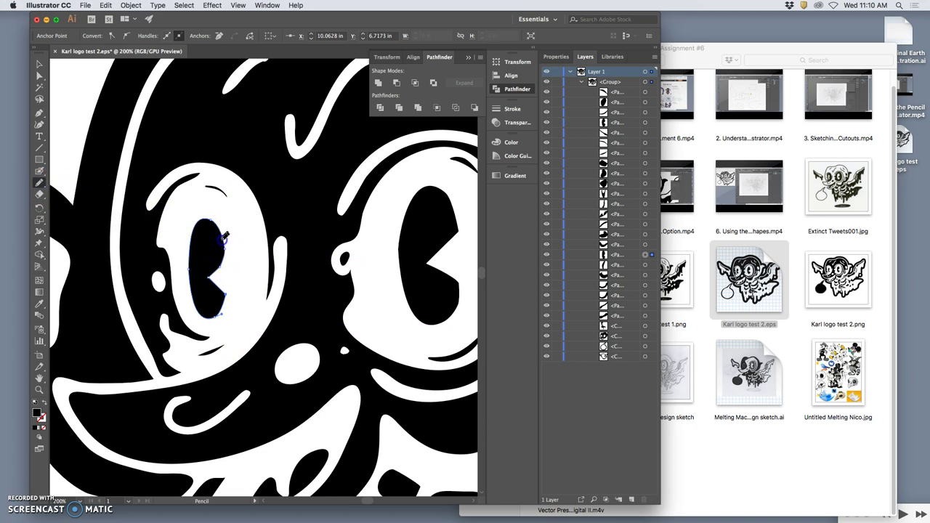
pyautogui.moveTo(221, 266); pyautogui.dragTo(209, 280)
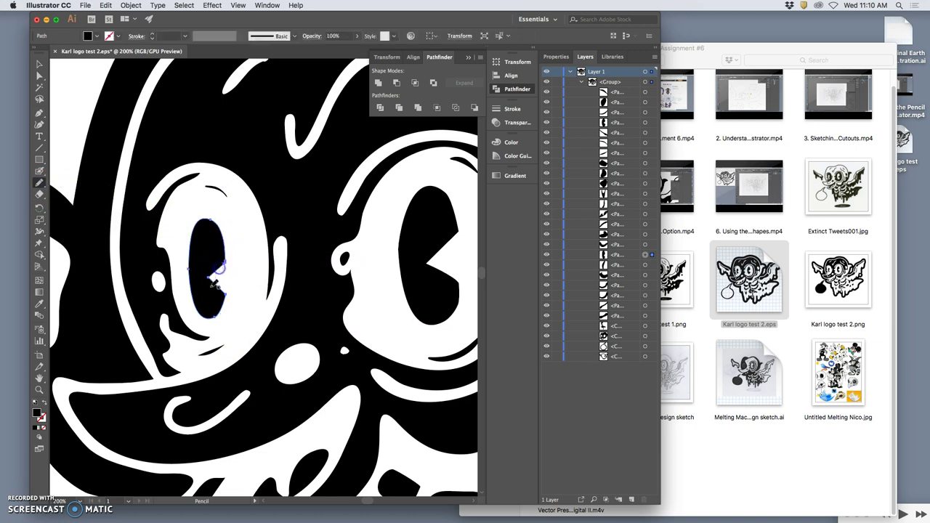
pyautogui.keyDown('super'); pyautogui.click(431, 231); pyautogui.keyUp('super')
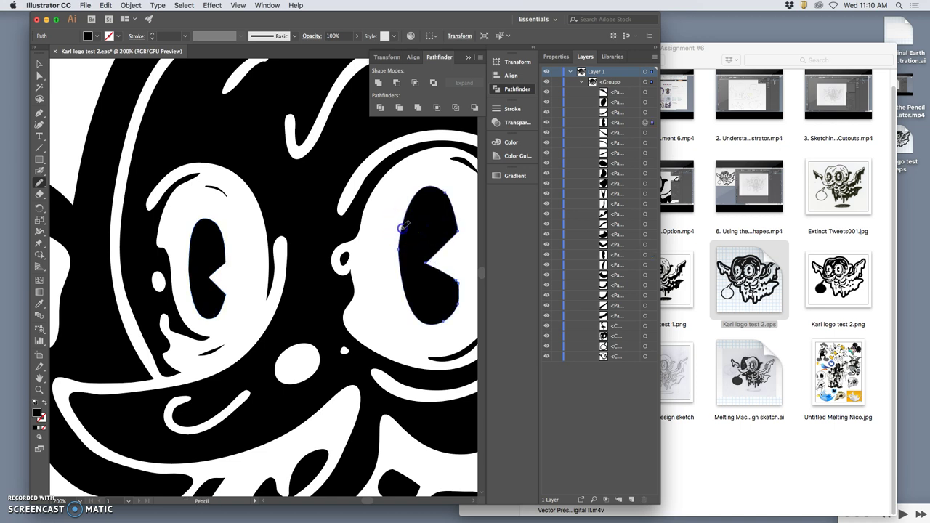
pyautogui.moveTo(402, 258)
pyautogui.mouseDown()
pyautogui.moveTo(409, 291)
pyautogui.moveTo(473, 232)
pyautogui.moveTo(434, 326)
pyautogui.moveTo(455, 314)
pyautogui.moveTo(437, 321)
pyautogui.mouseUp()
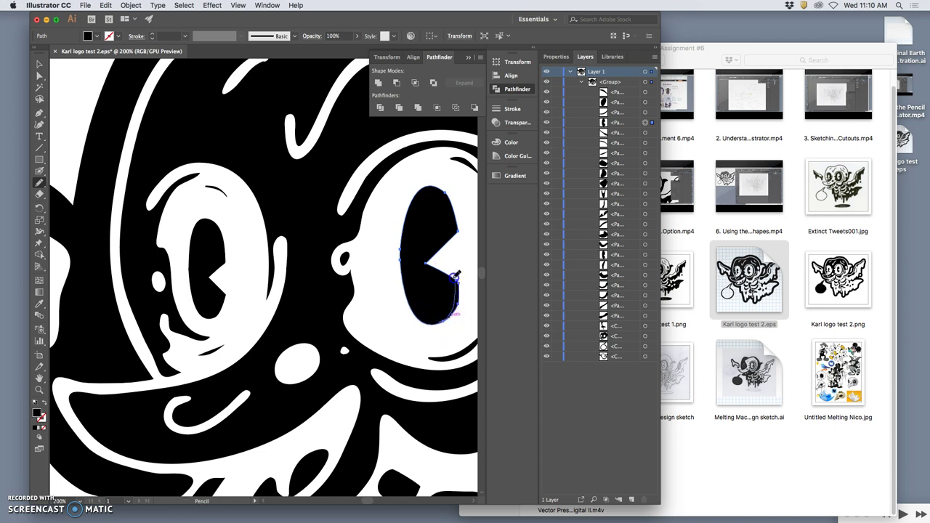
pyautogui.moveTo(454, 277); pyautogui.dragTo(455, 274)
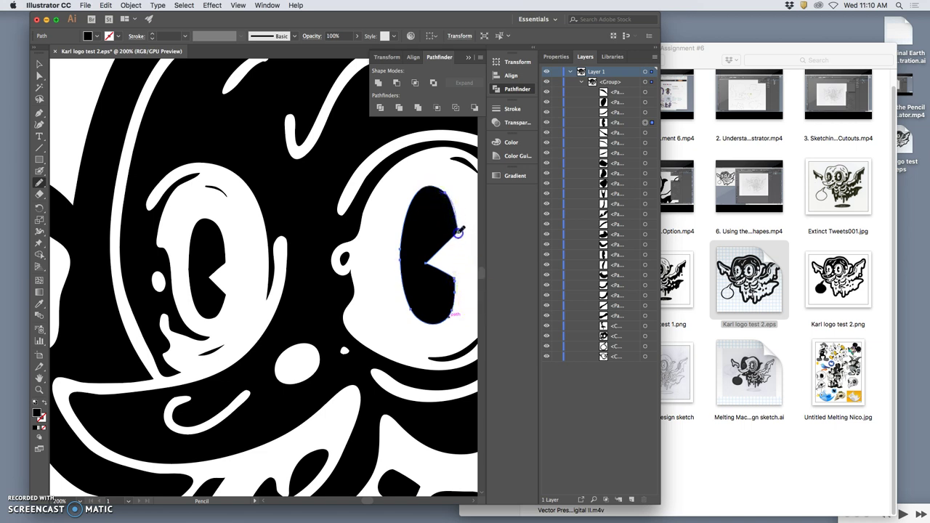
pyautogui.moveTo(458, 232); pyautogui.dragTo(459, 234)
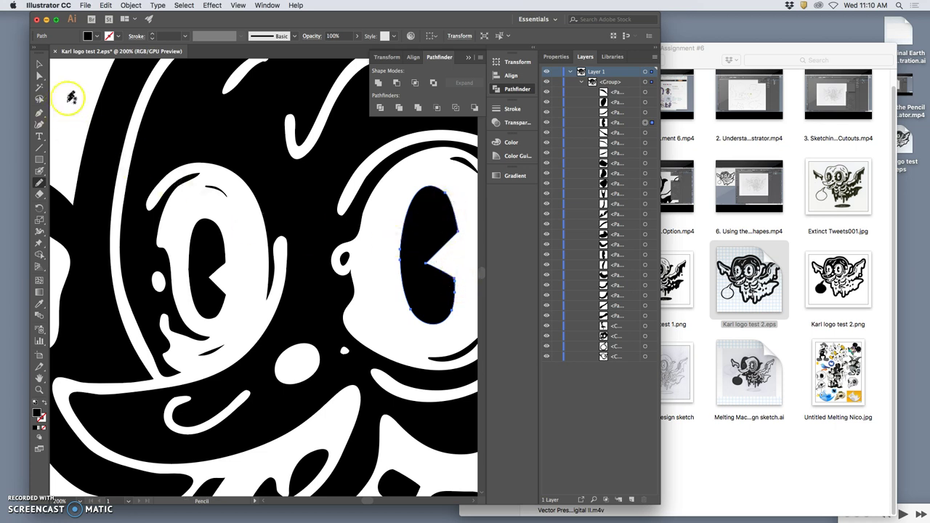
# Step: Move the upper notch corner of the larger eye's pupil inward with Direct Selection, adjust the curve handles of the anchor above it, and deselect
pyautogui.click(39, 76)
pyautogui.click(463, 248)
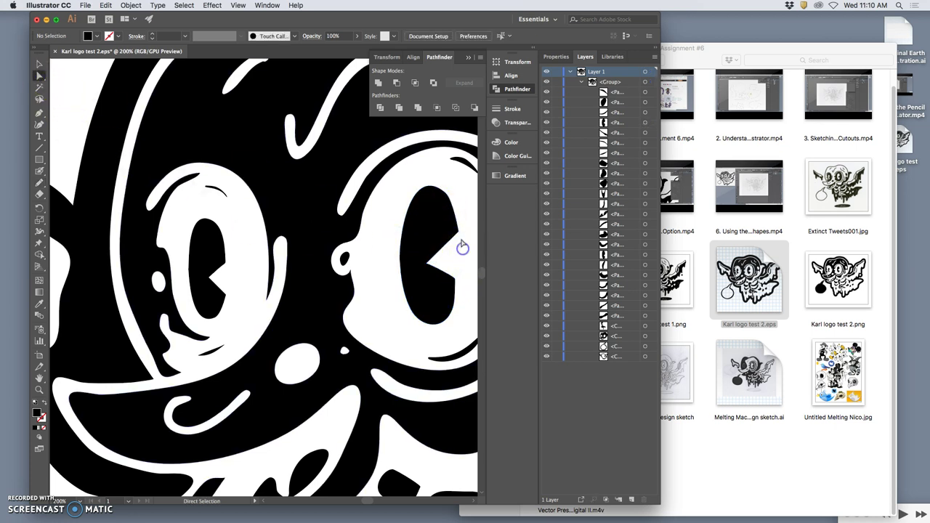
pyautogui.moveTo(459, 233); pyautogui.dragTo(453, 240)
pyautogui.click(465, 265)
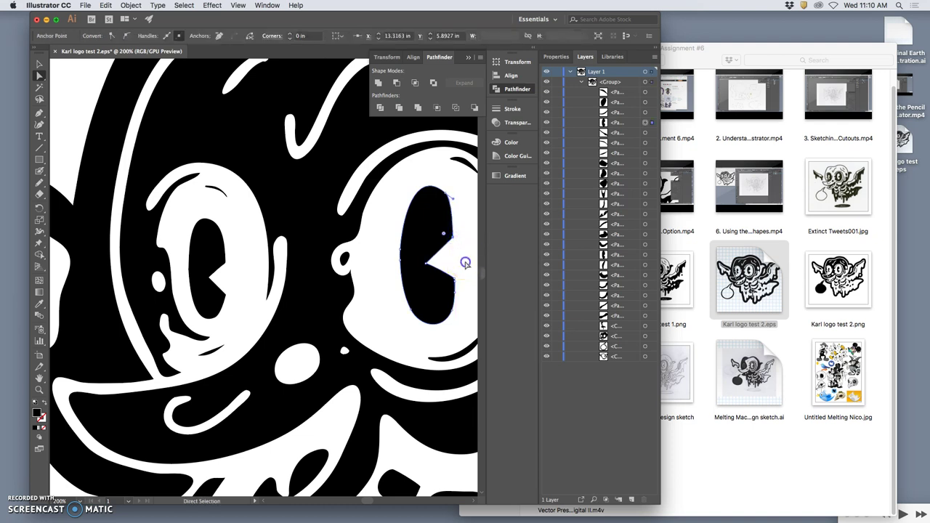
pyautogui.click(445, 206)
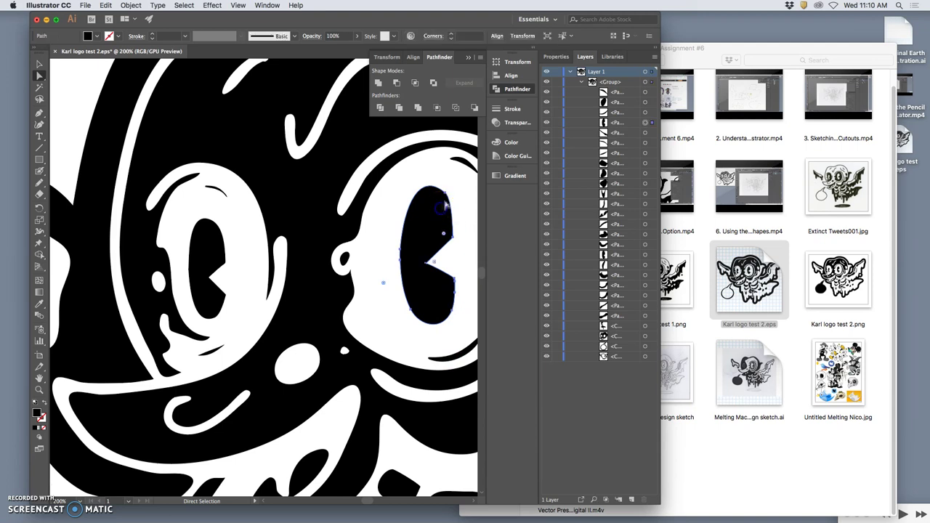
pyautogui.click(445, 192)
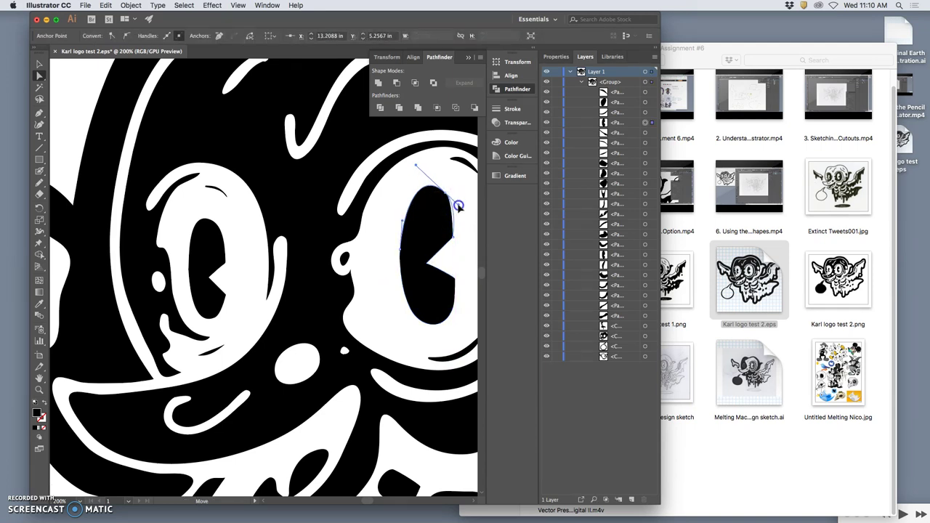
pyautogui.moveTo(458, 206); pyautogui.dragTo(417, 167)
pyautogui.click(472, 188)
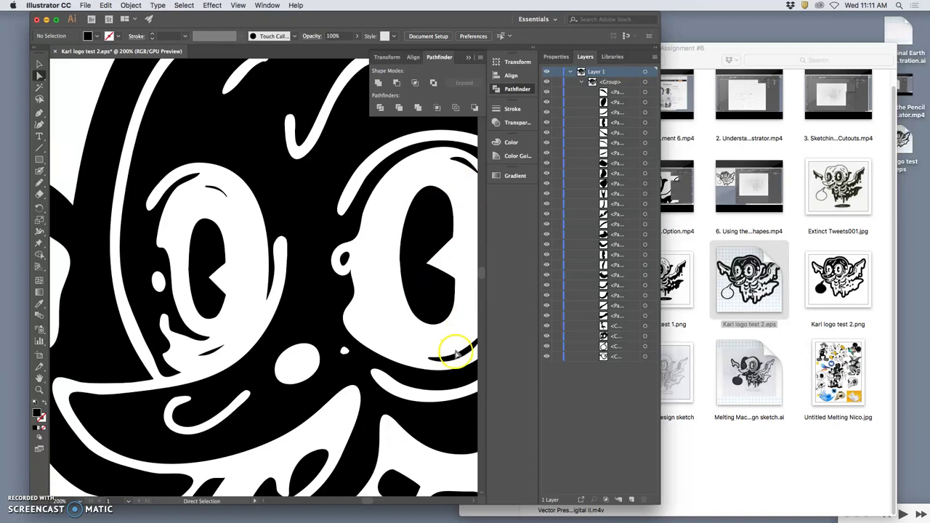
# Step: Examine the refined pupils up close and against the whole logo
pyautogui.press('super+minus')
pyautogui.press('super+minus')
pyautogui.press('super+minus')
pyautogui.press('super+minus')
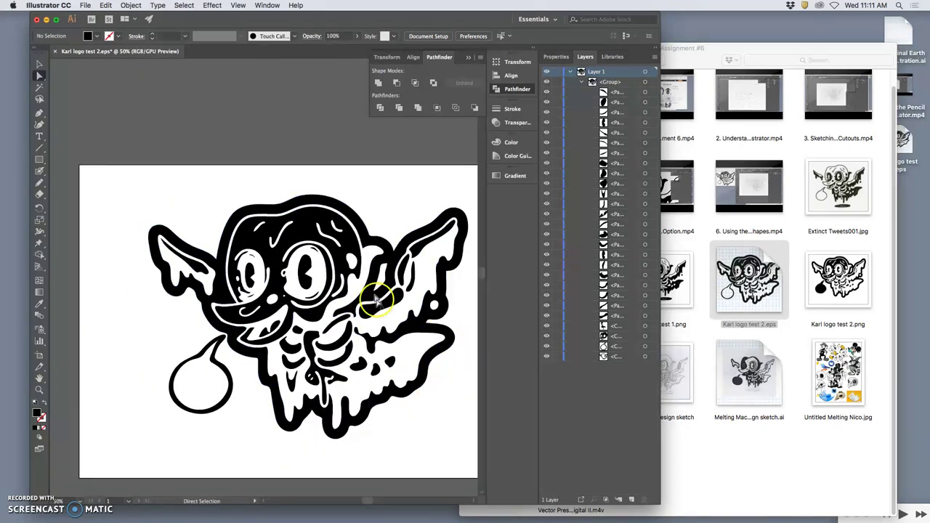
pyautogui.scroll(5, 356, 309)
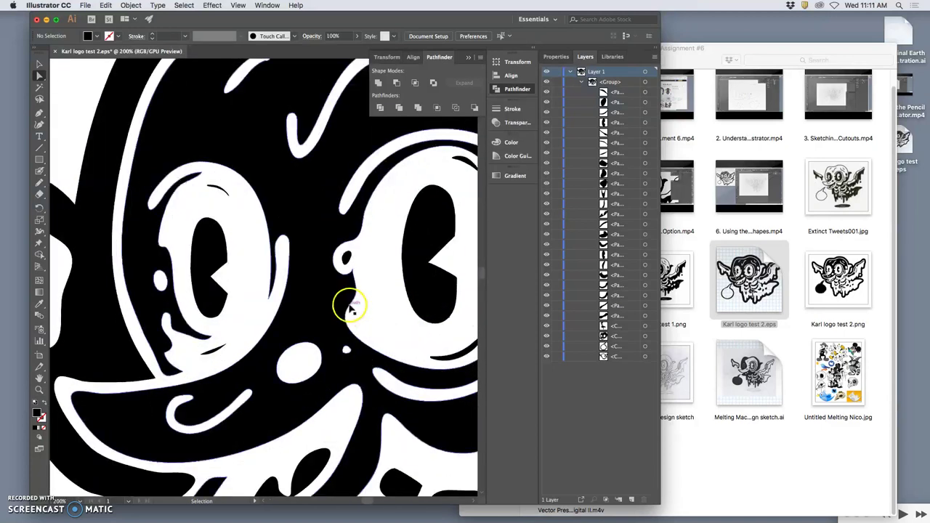
pyautogui.scroll(-6, 354, 304)
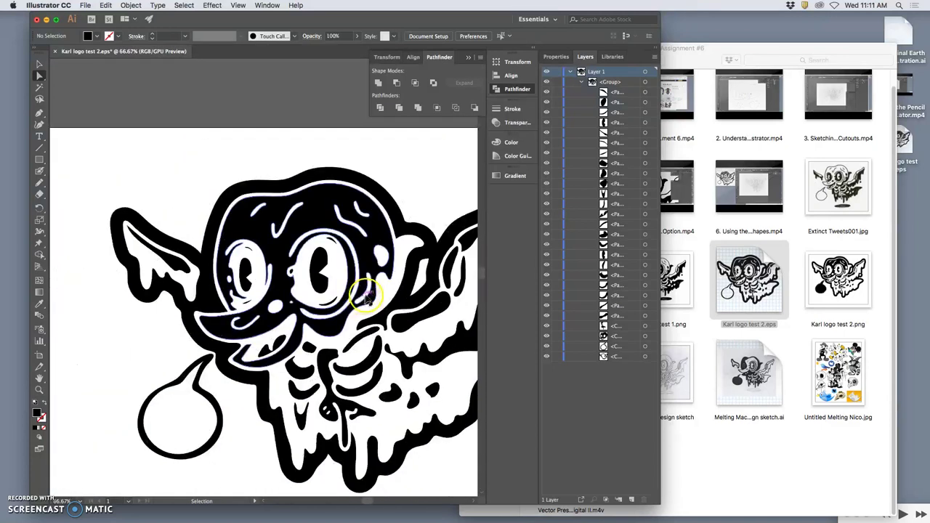